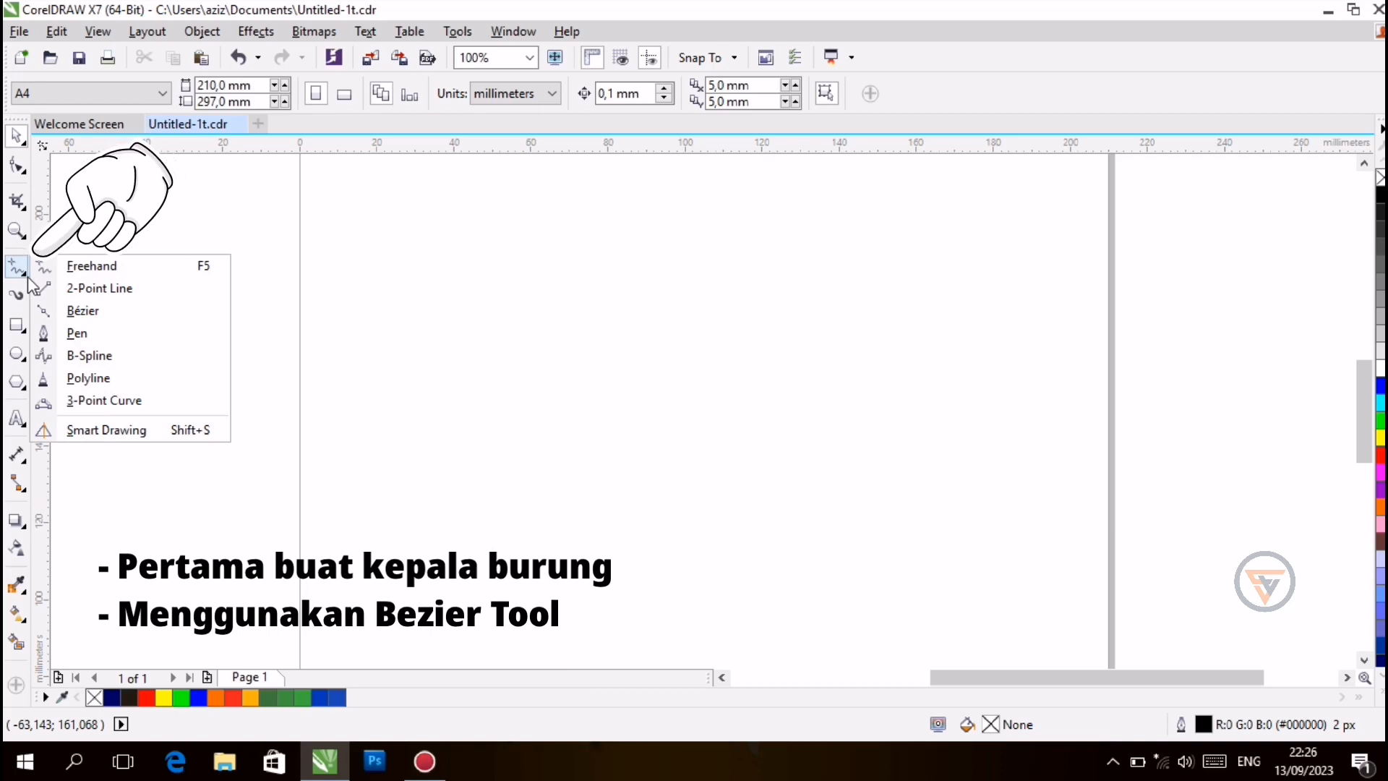
Step: Draw a closed, straight-sided 12-node bird-head outline about 150 mm wide with the Bézier tool, including a narrow notch in its upper half
click(50, 311)
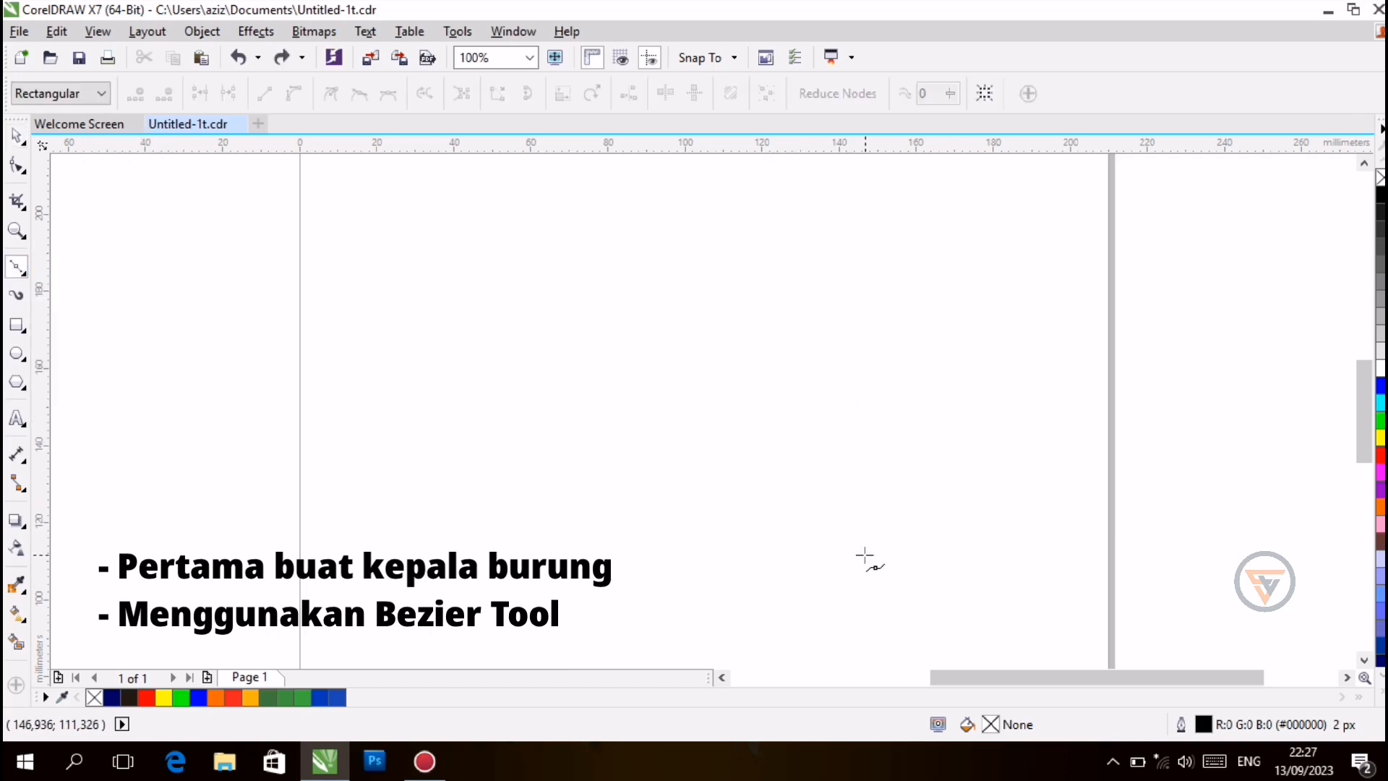
click(866, 555)
click(768, 507)
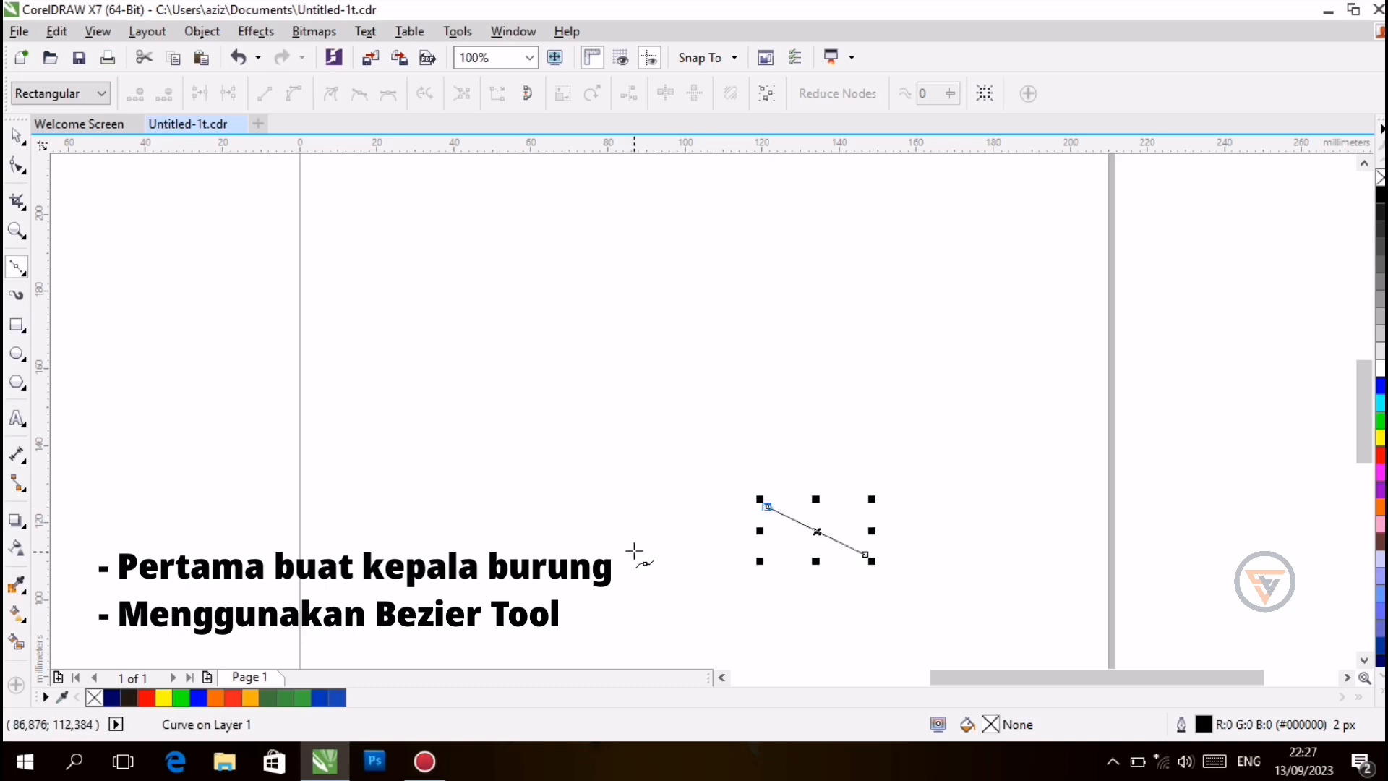
click(561, 595)
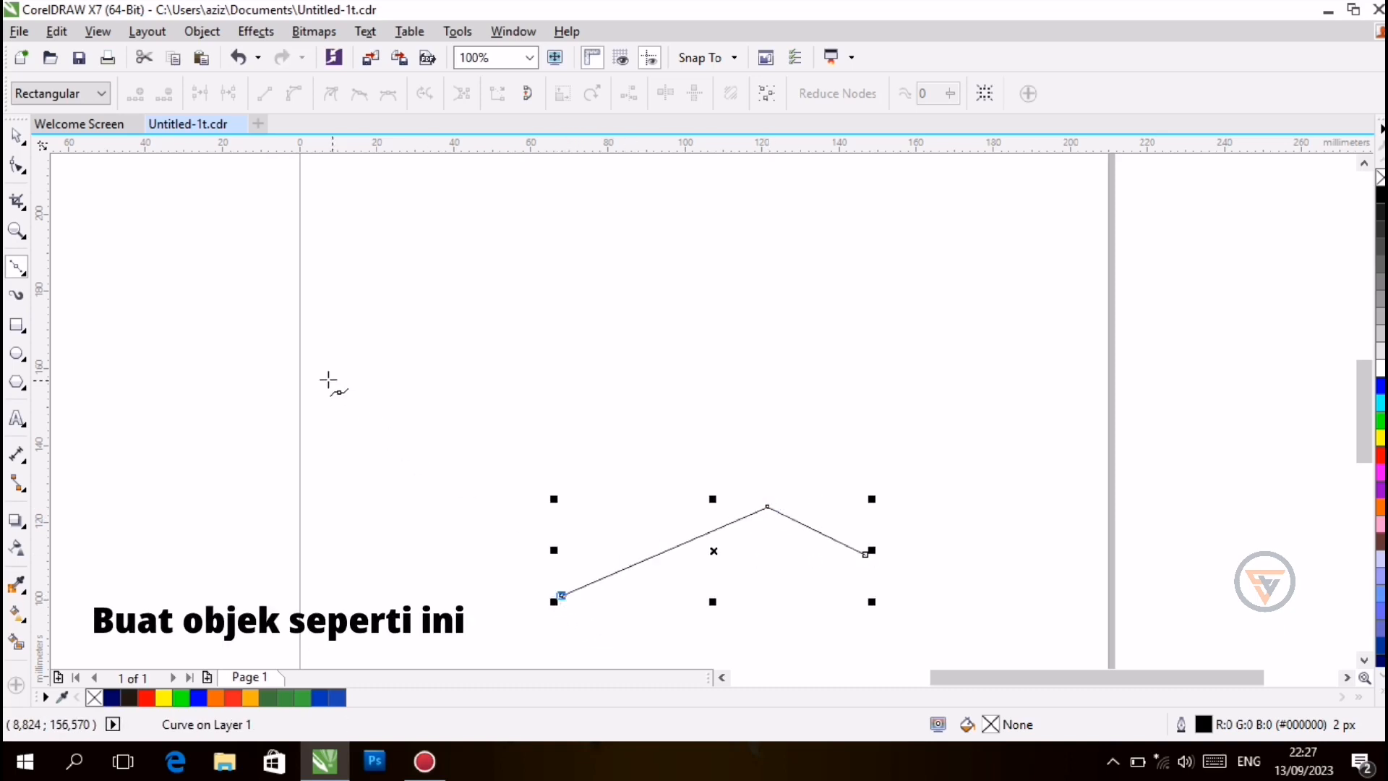
click(302, 367)
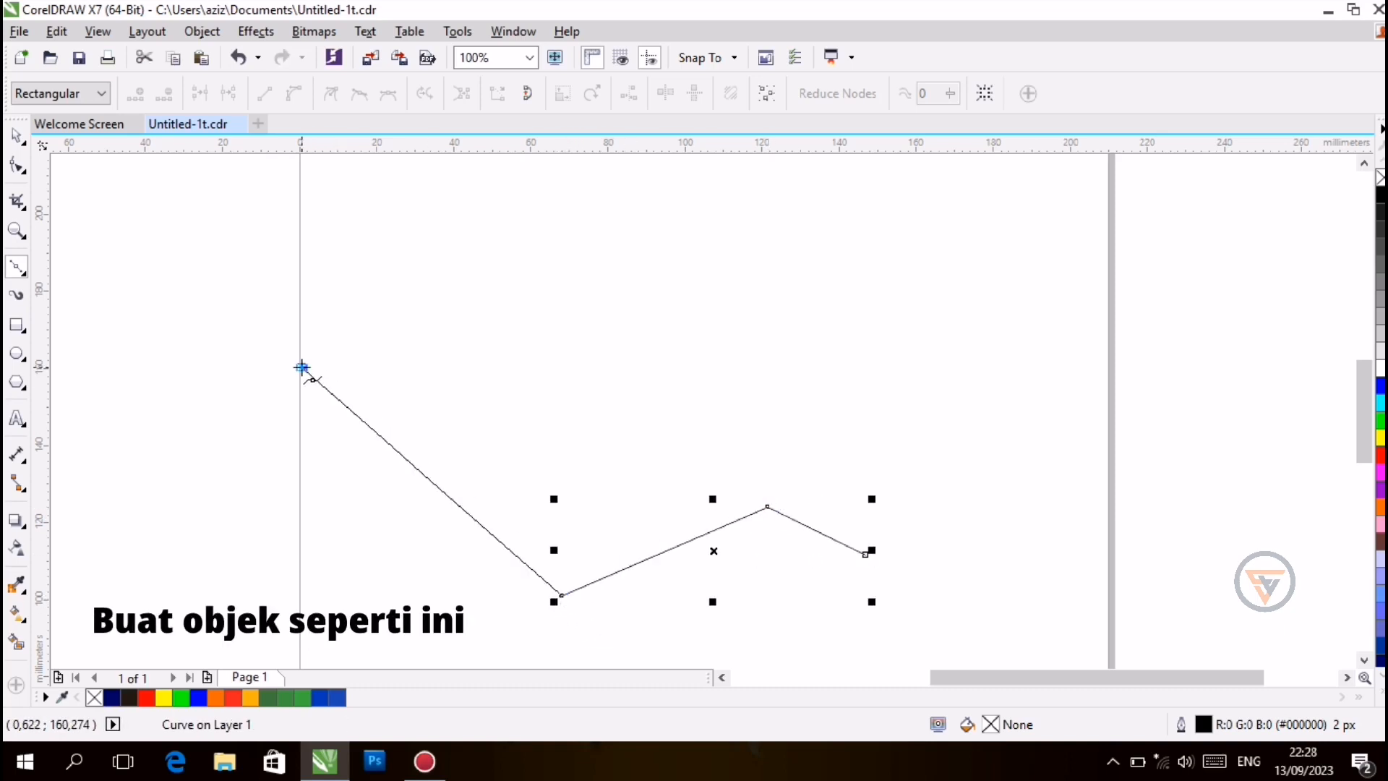
click(291, 288)
click(352, 343)
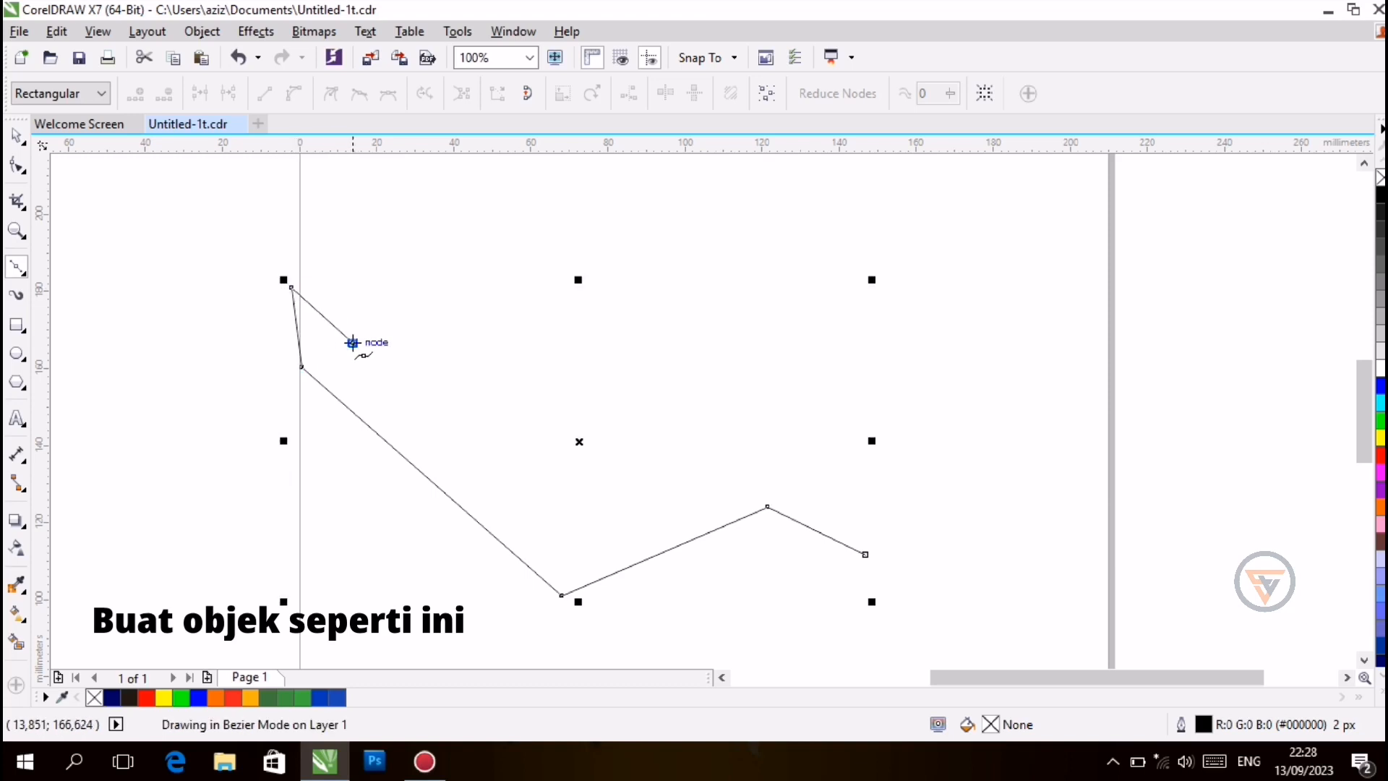
click(589, 363)
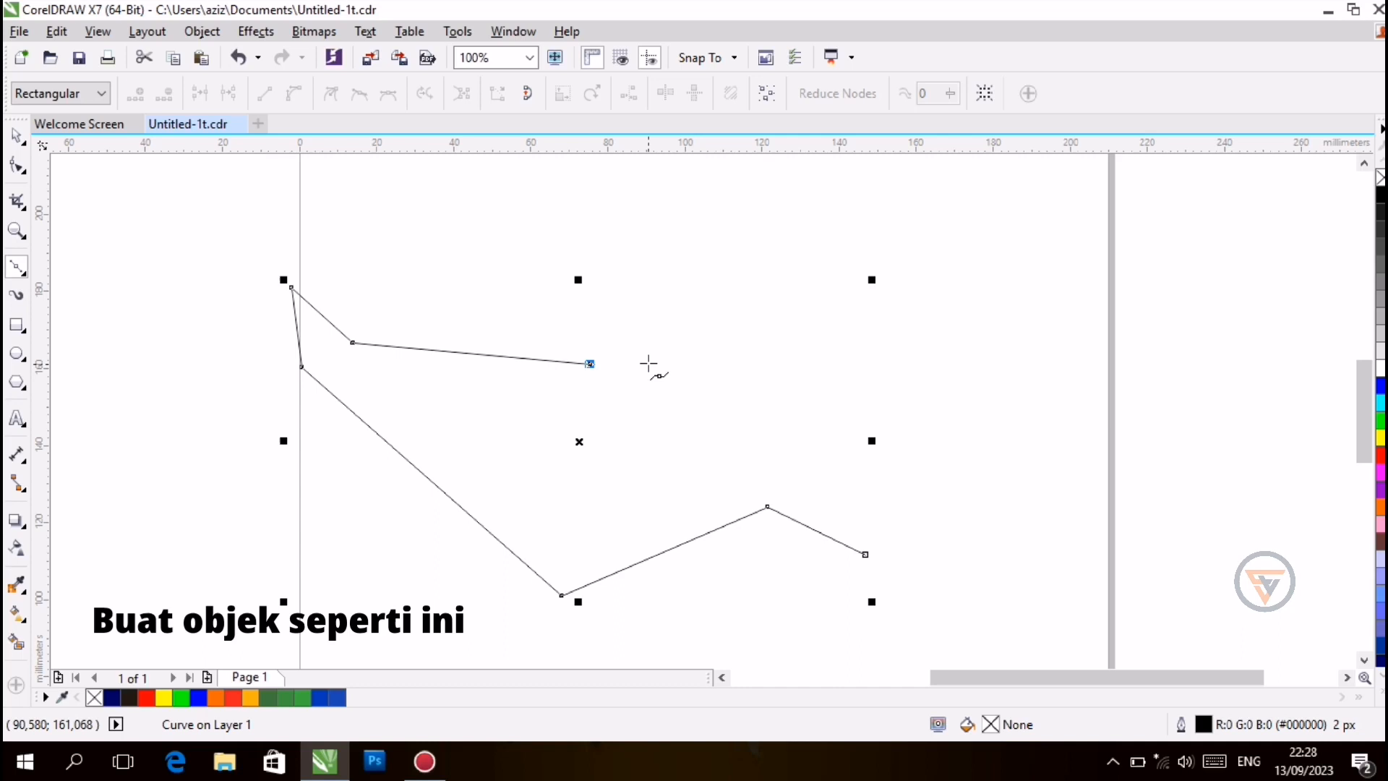
click(775, 364)
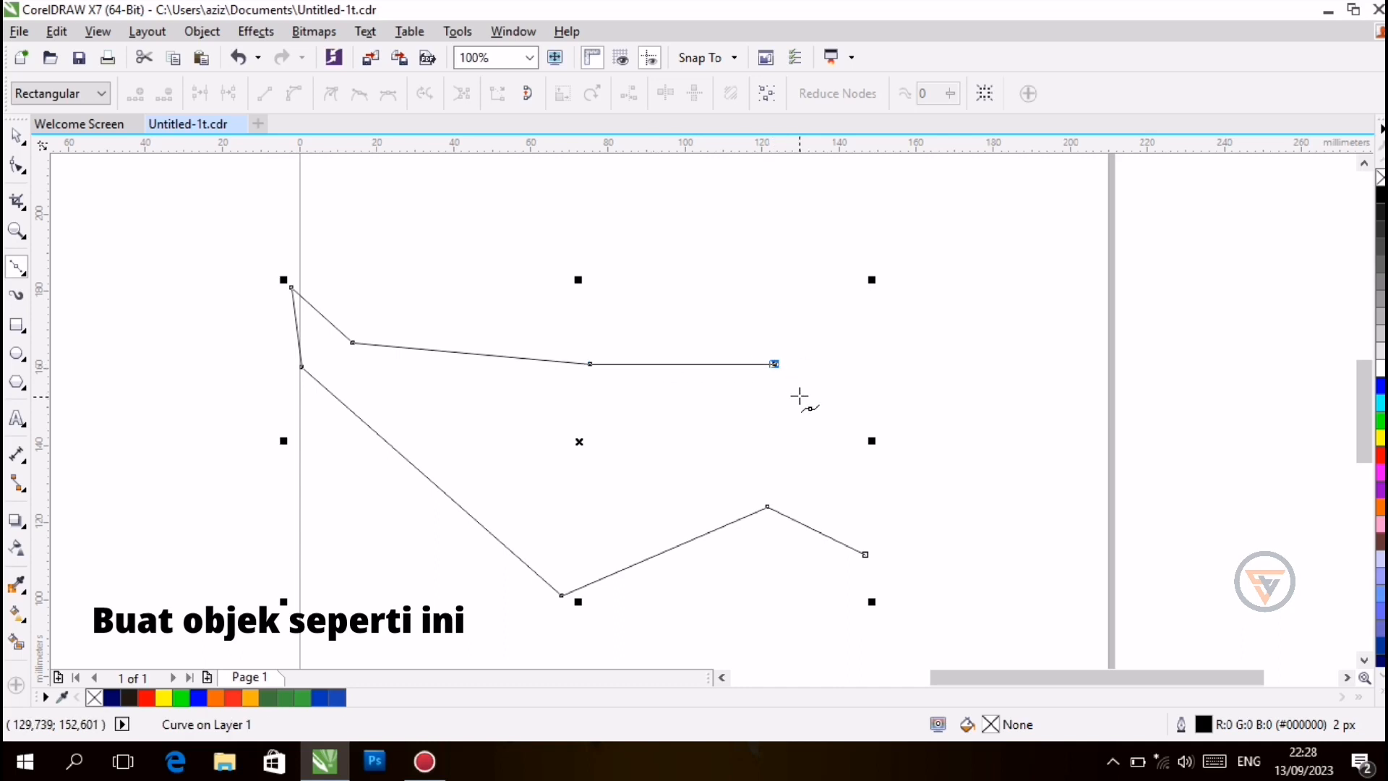
click(635, 407)
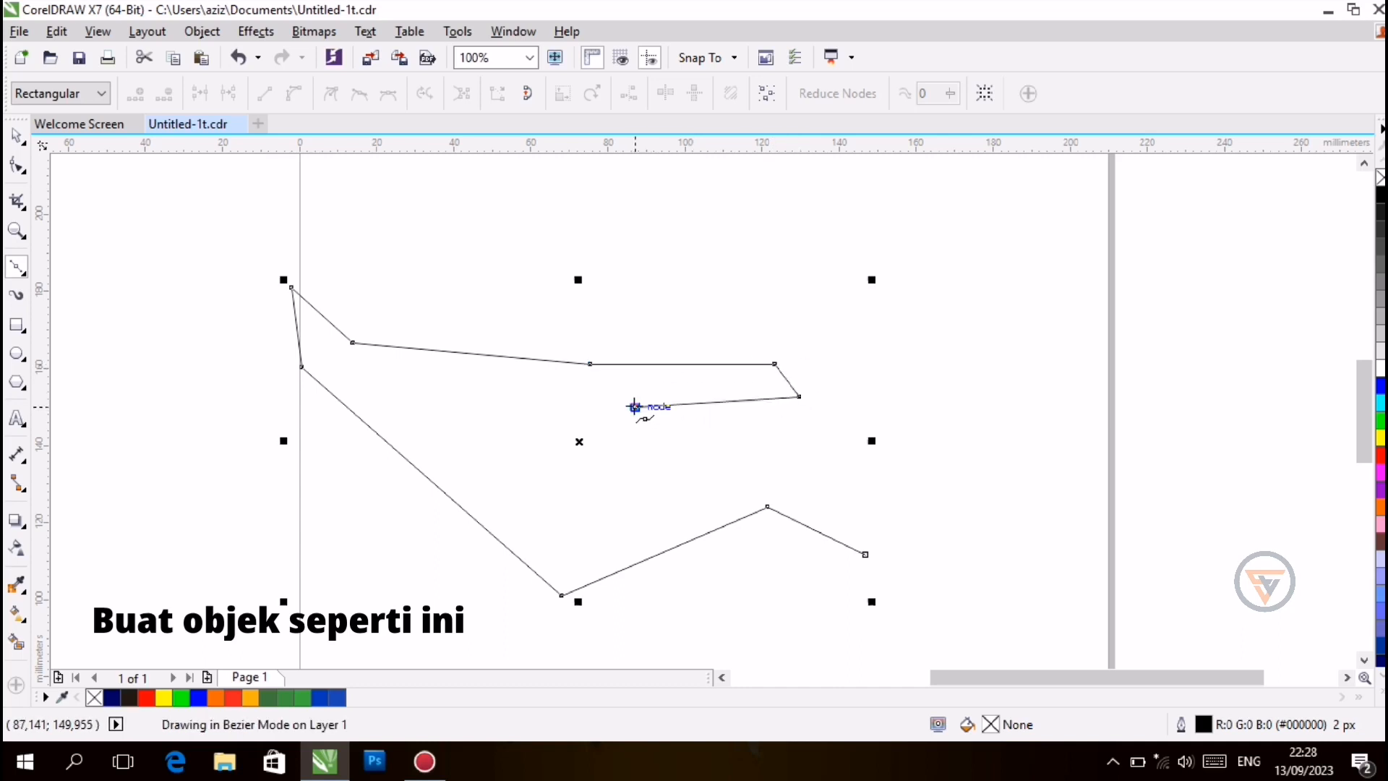
click(656, 445)
click(839, 395)
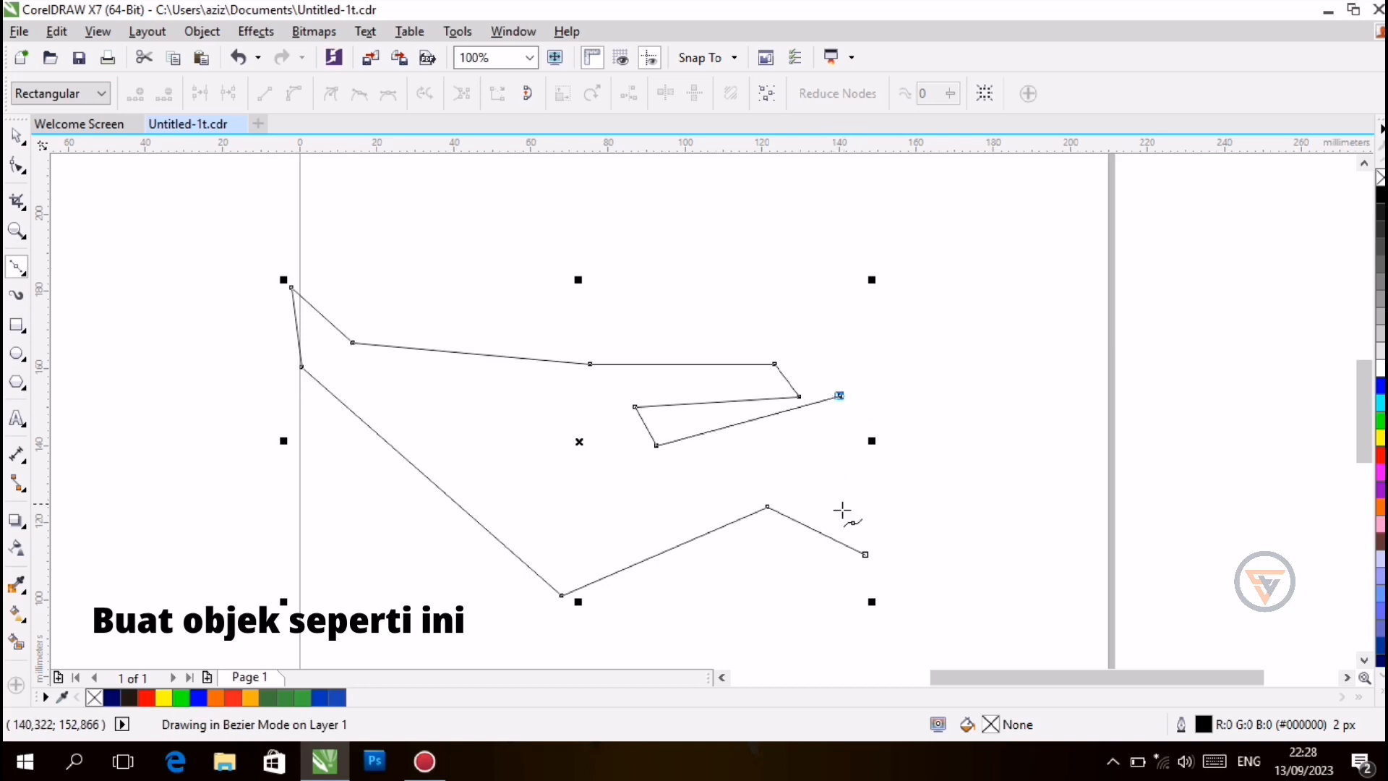
click(865, 554)
Step: With the Shape tool, move the beak's lower tip outward, the corner above it slightly inward, and the upper-left tip to extend the outline
key(F10)
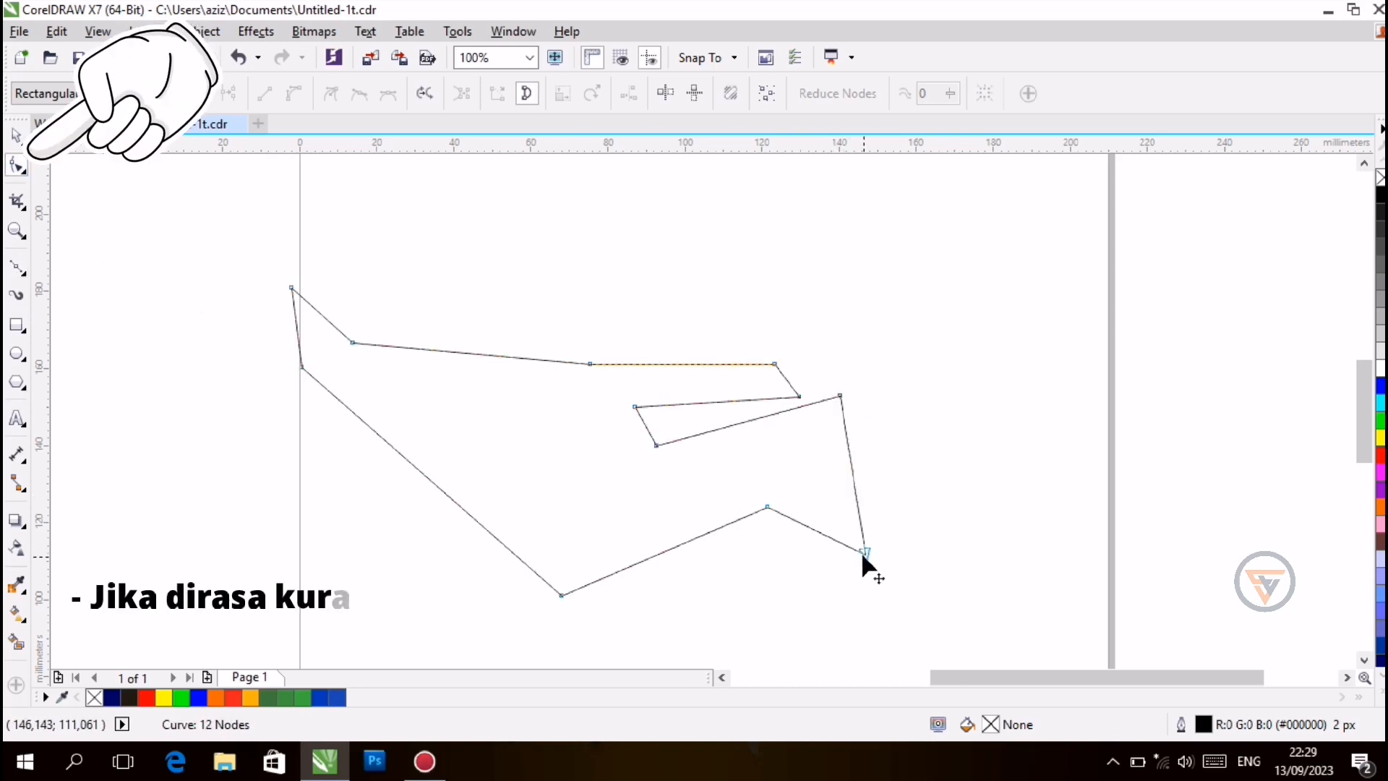
drag(864, 553, 922, 569)
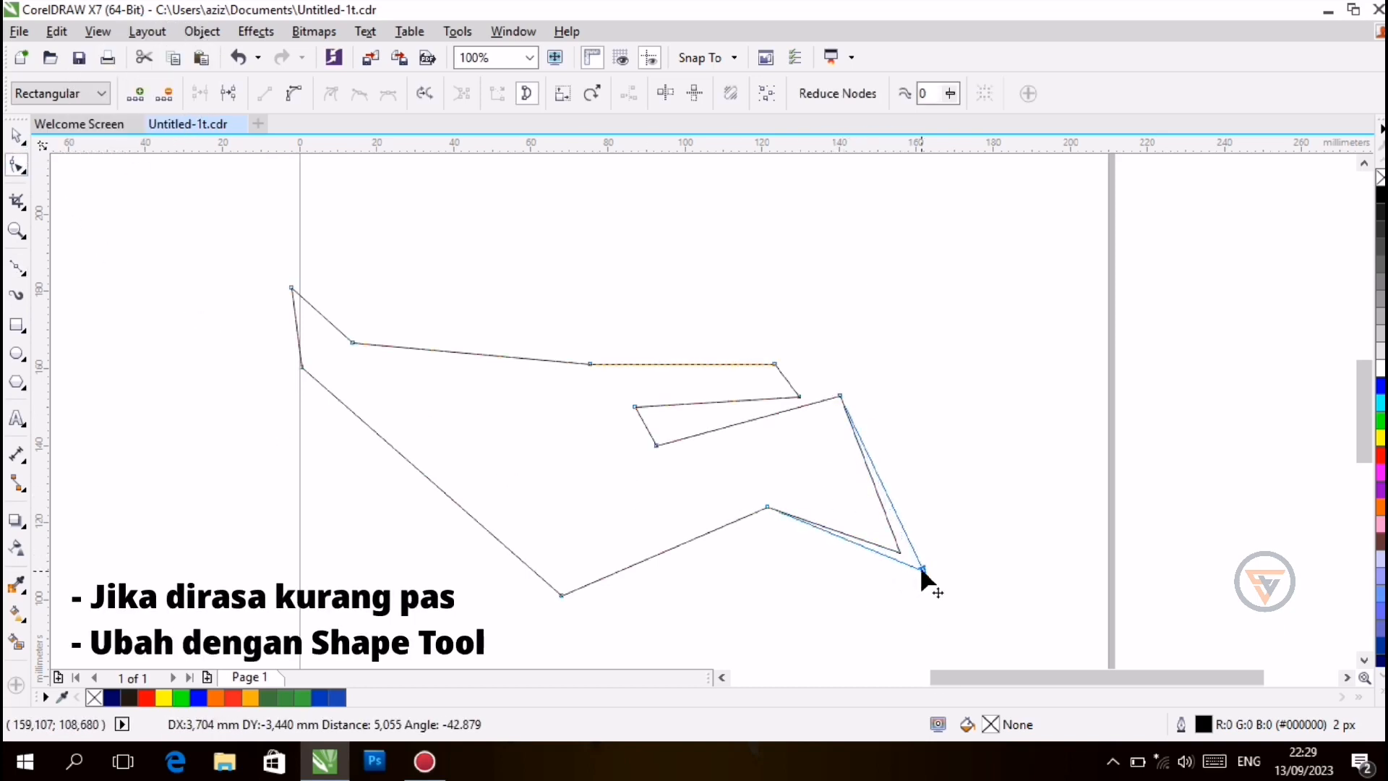
drag(839, 397, 832, 408)
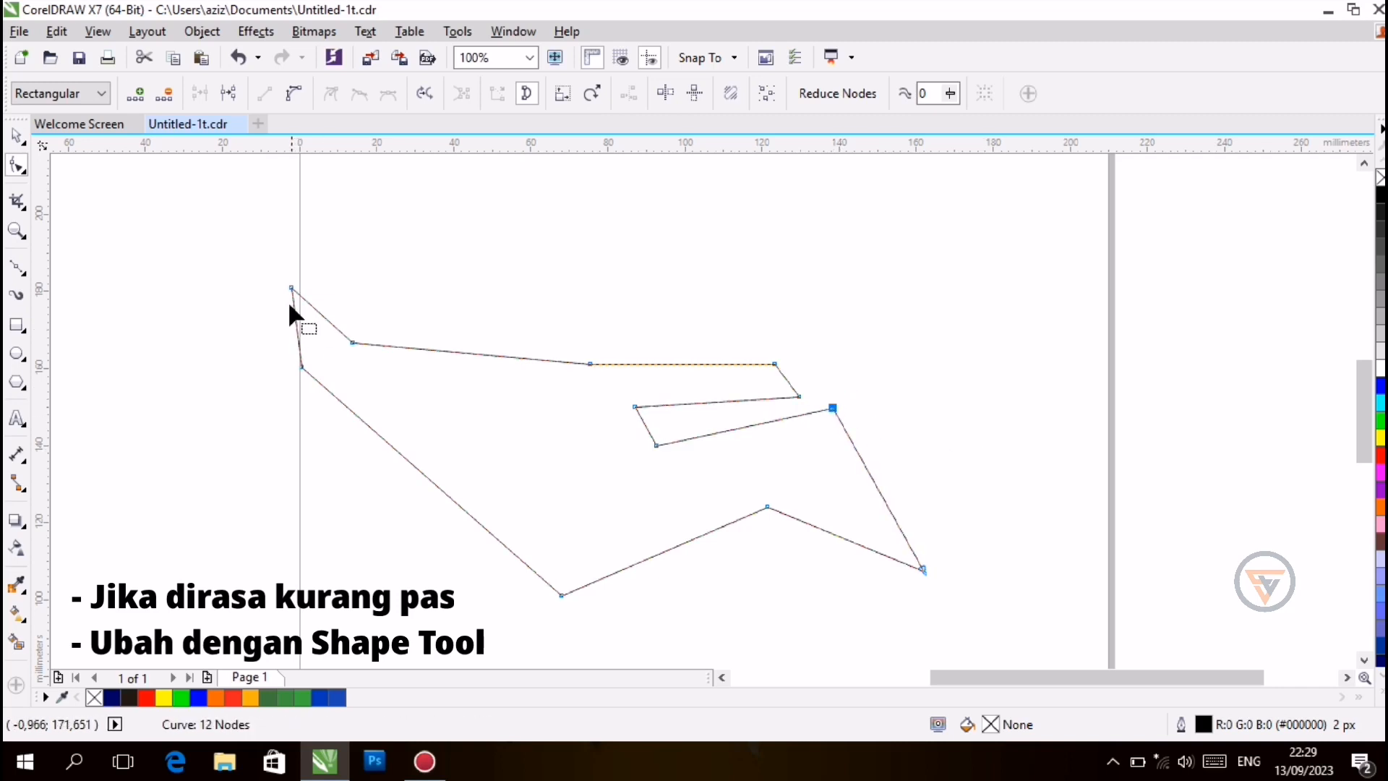
mouse_move(290, 287)
mouse_down()
mouse_move(277, 265)
mouse_move(303, 310)
mouse_up()
Step: Convert the three top-edge segments to curves, bowing the first two downward and arching the third upward
click(322, 313)
click(293, 99)
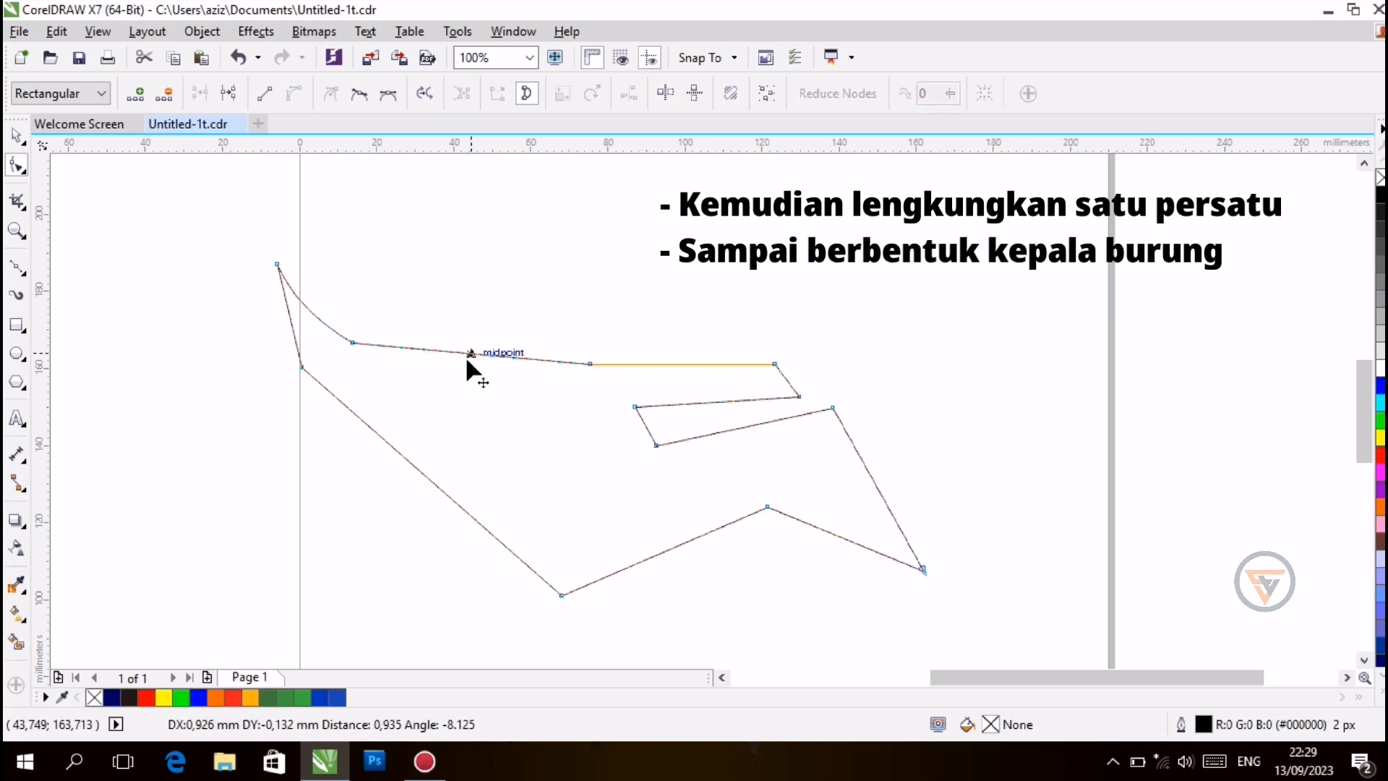
drag(465, 355, 468, 367)
click(688, 365)
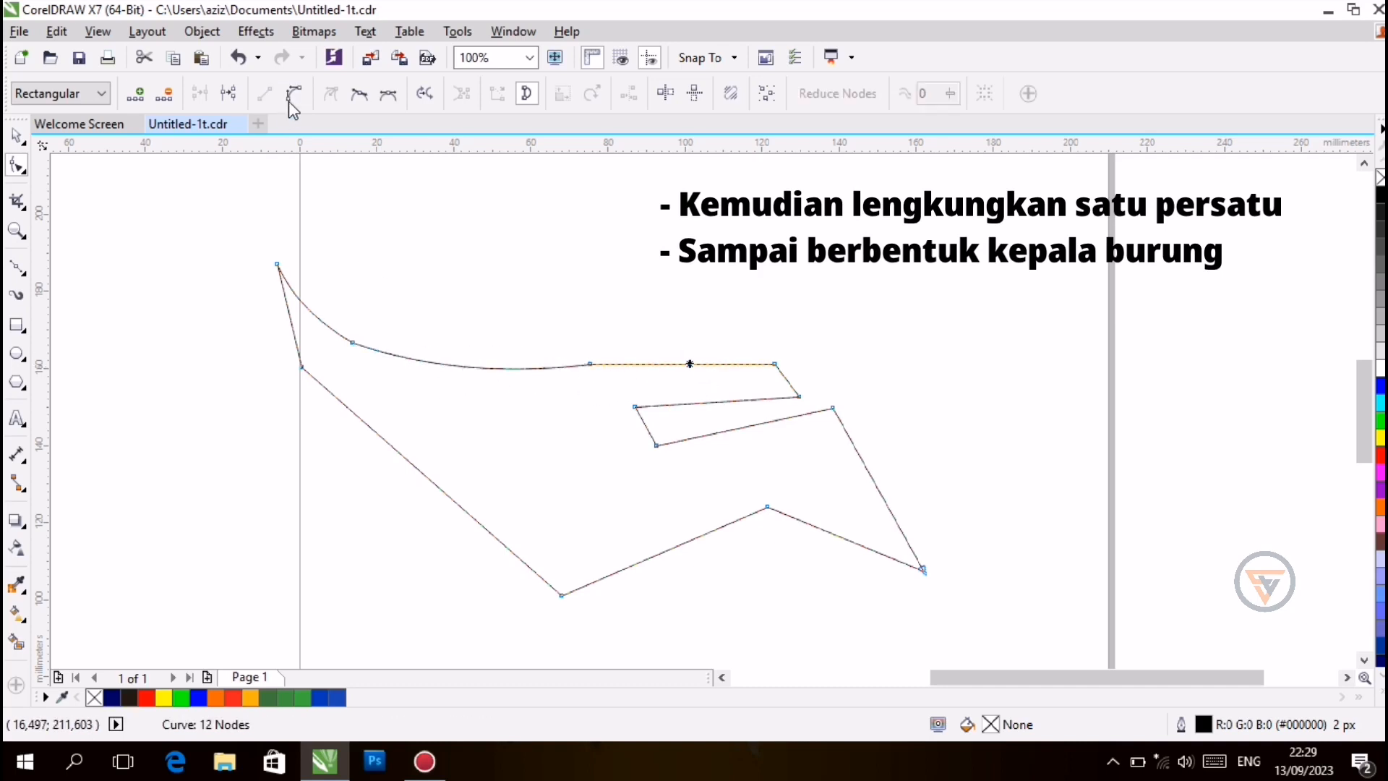
click(292, 99)
drag(687, 364, 685, 350)
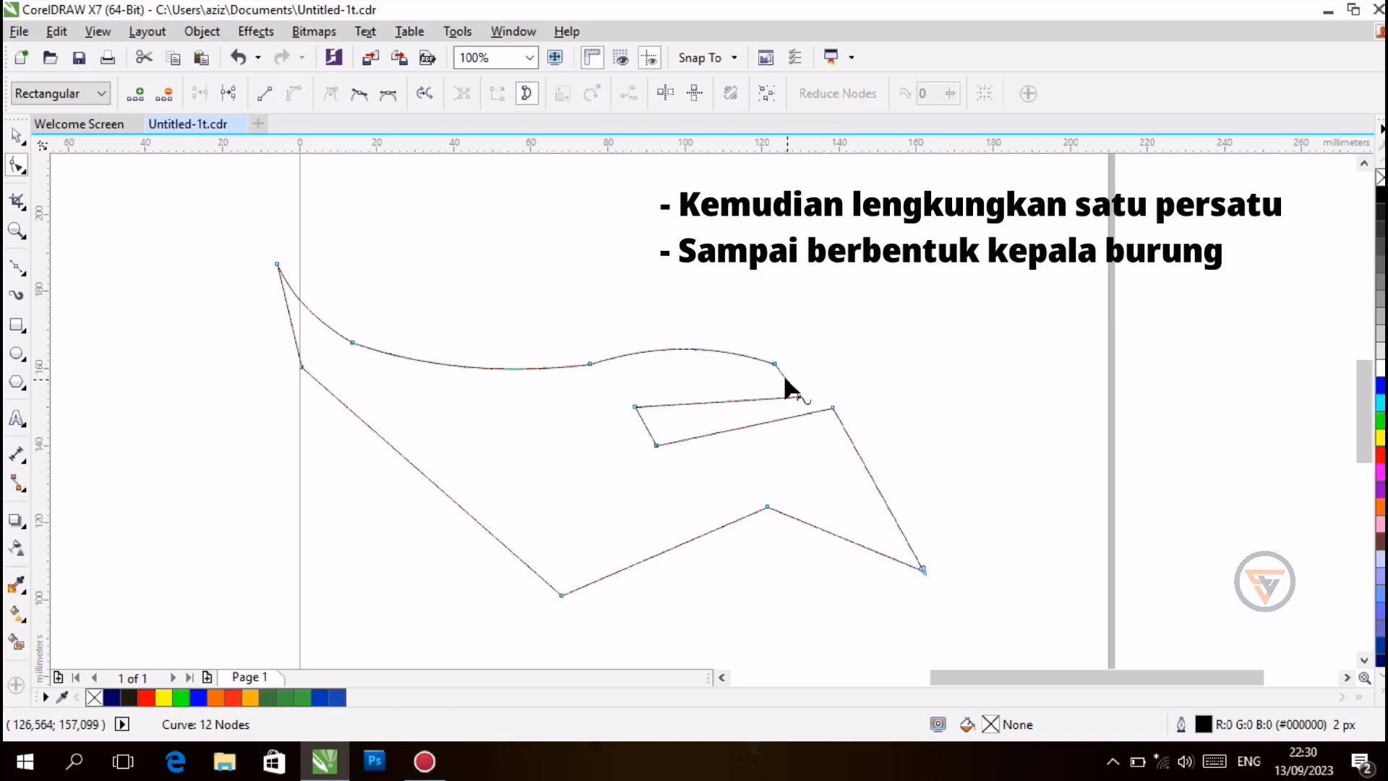
drag(782, 373, 794, 371)
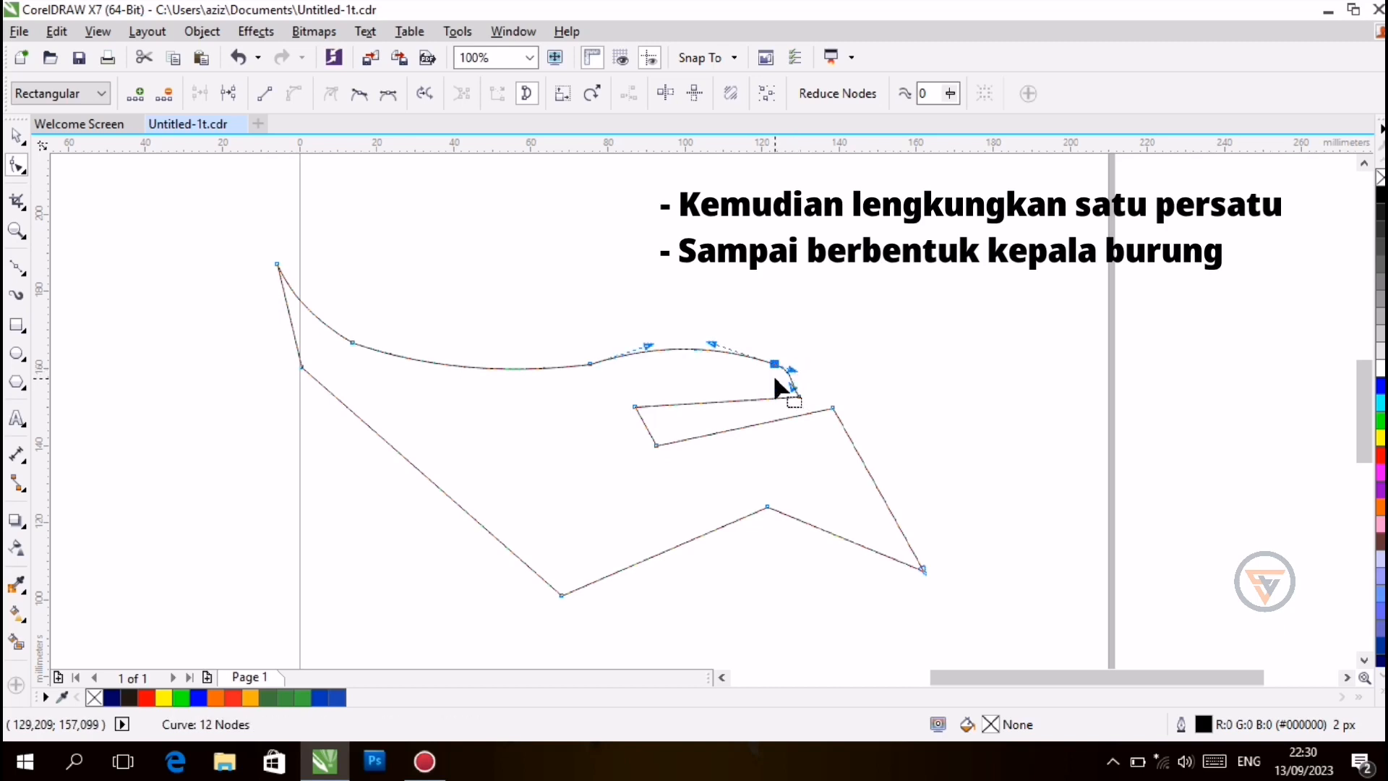
key(ctrl+z)
click(786, 381)
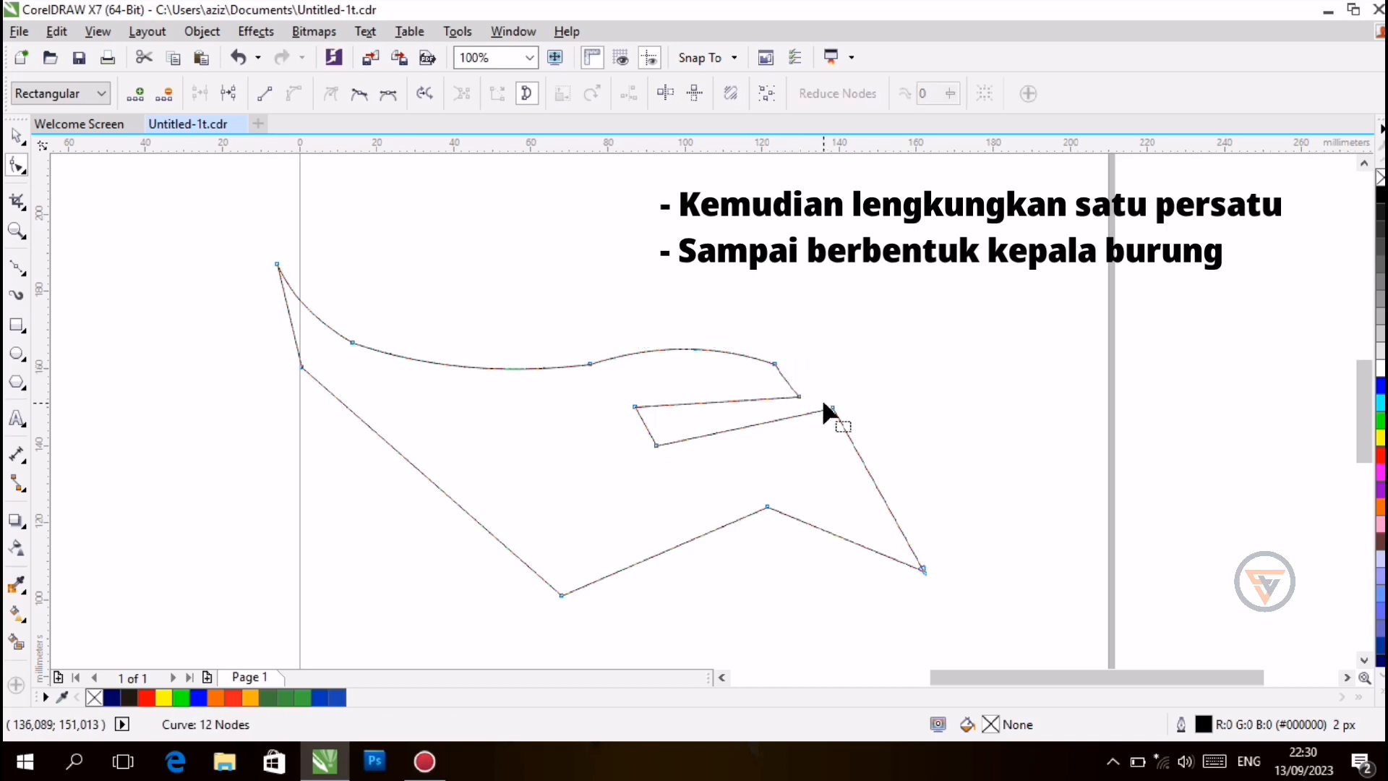
key(ctrl+z)
Step: Round the short segment at the end of the top edge by bending it outward into the notch's upper tip
click(799, 395)
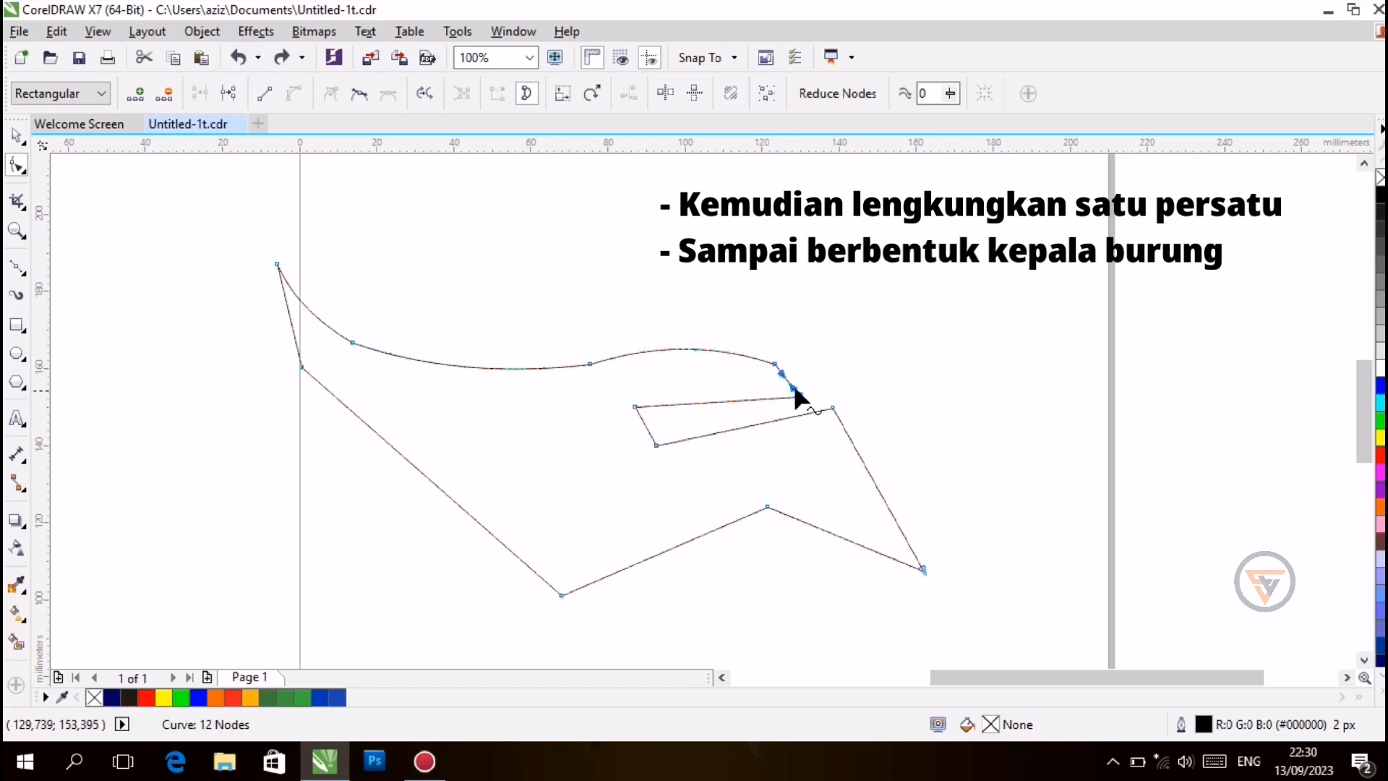
click(531, 57)
click(494, 232)
drag(871, 347, 879, 340)
click(885, 358)
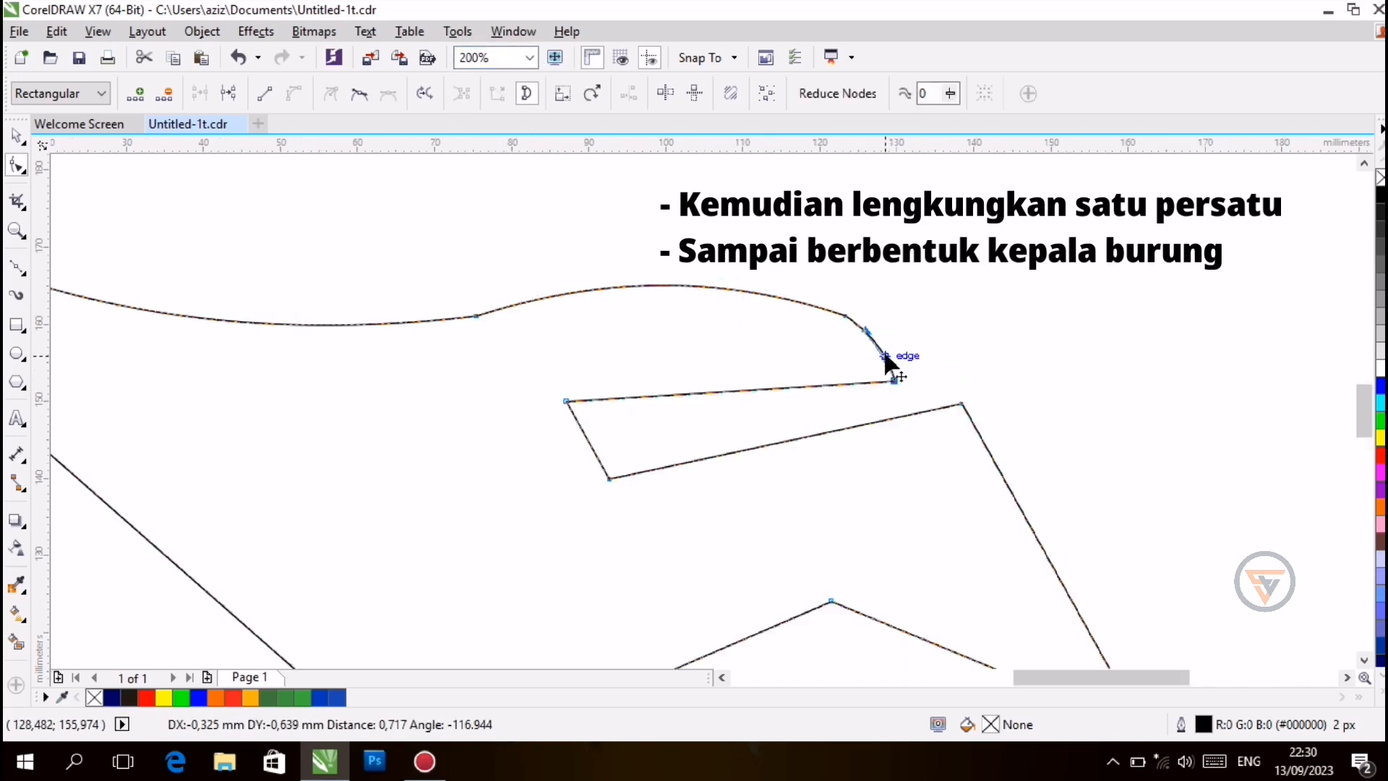
click(530, 58)
click(494, 216)
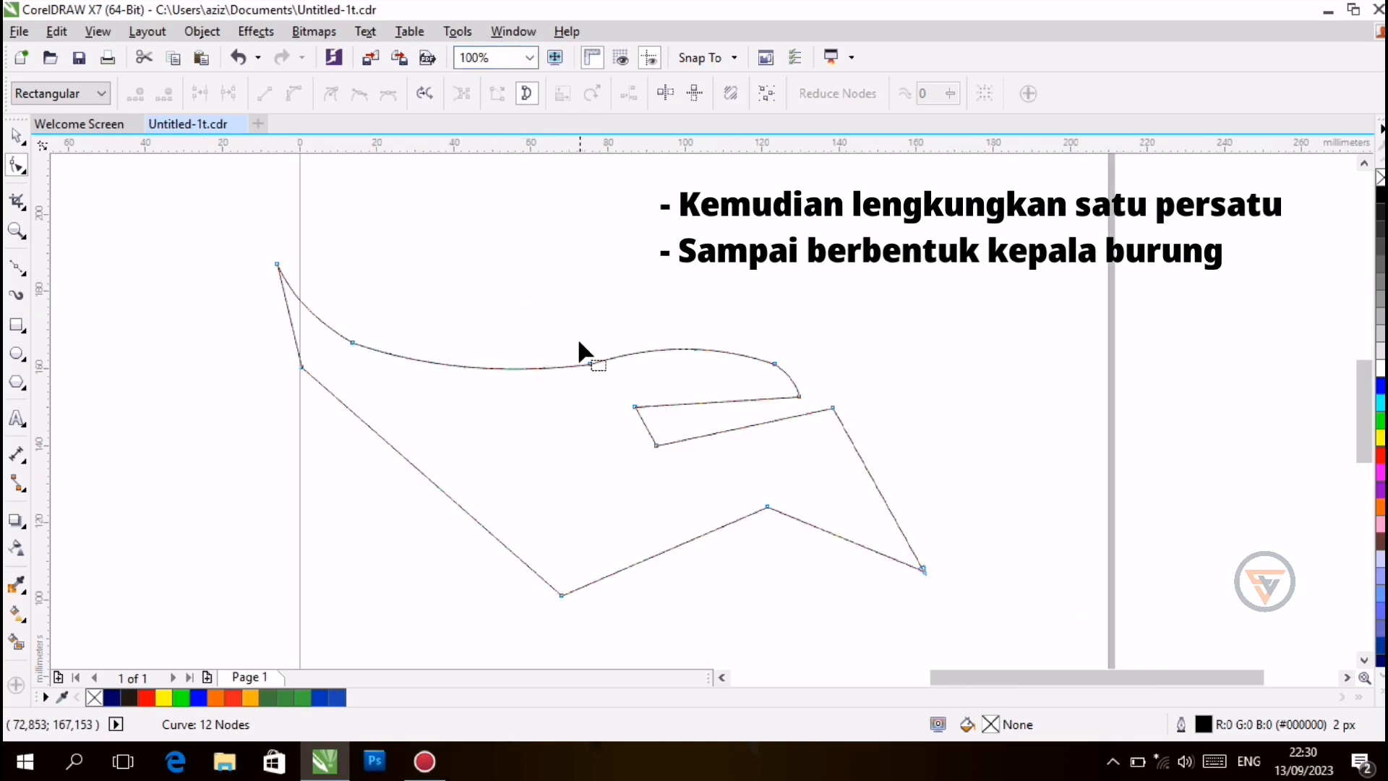
Step: Convert the notch's upper edge to a curve and adjust its handles to form a shallow S-shape
click(300, 95)
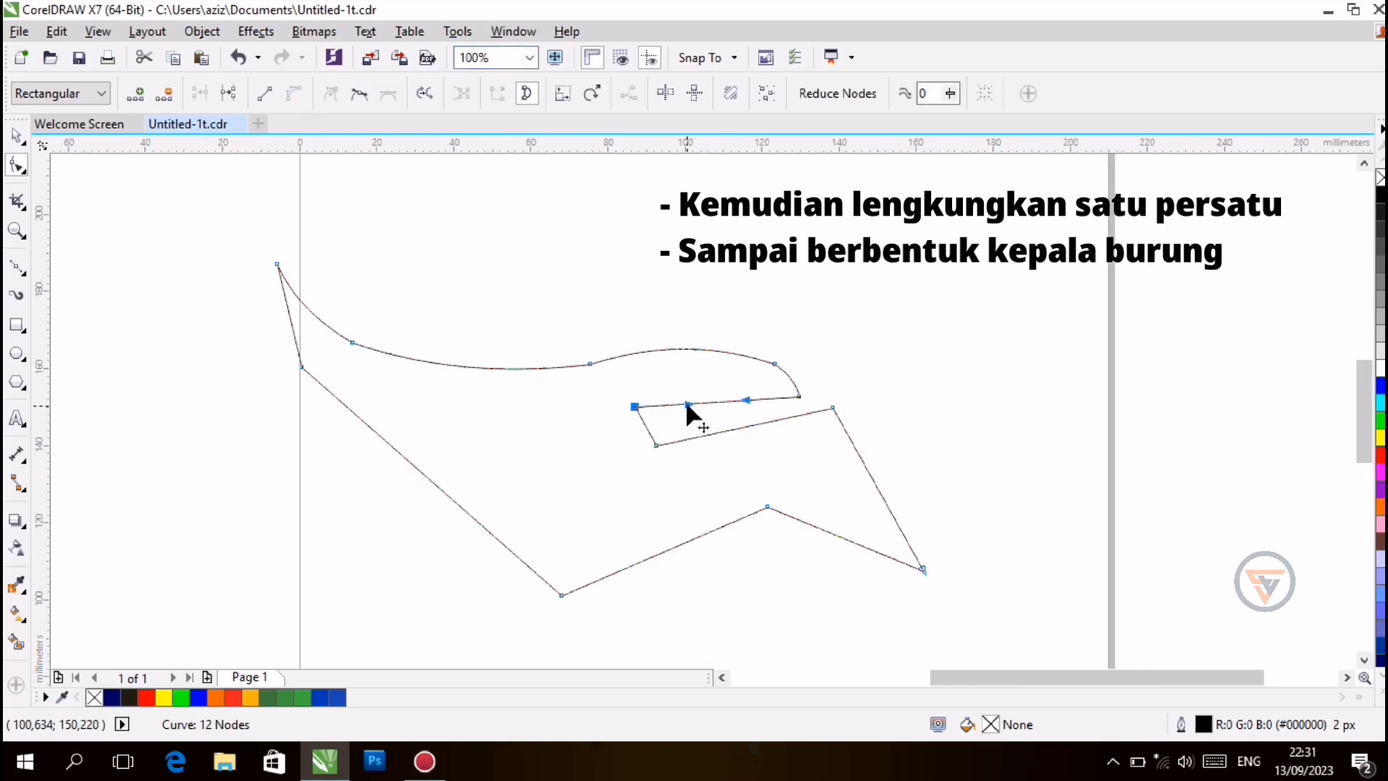
mouse_move(689, 409)
mouse_down()
mouse_move(676, 386)
mouse_move(723, 416)
mouse_move(708, 417)
mouse_up()
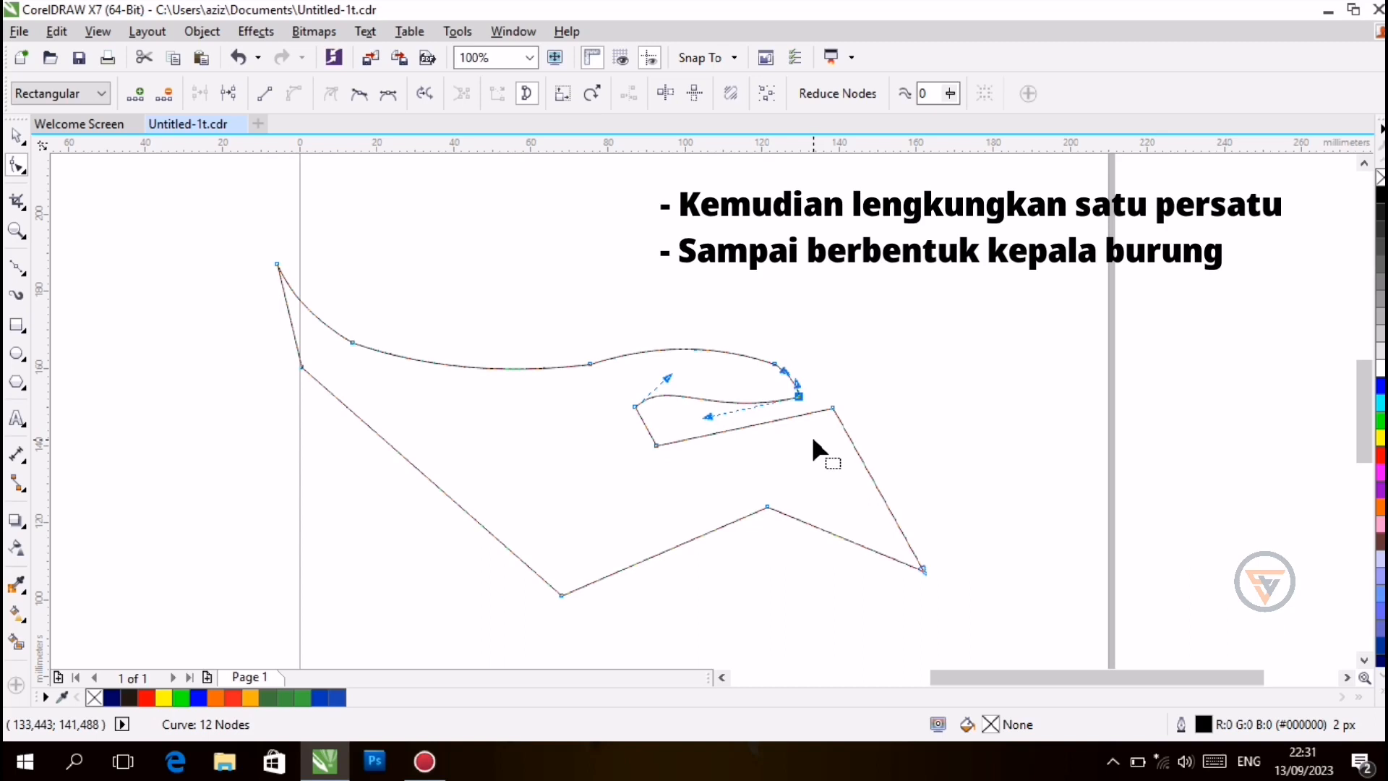
drag(670, 377, 697, 380)
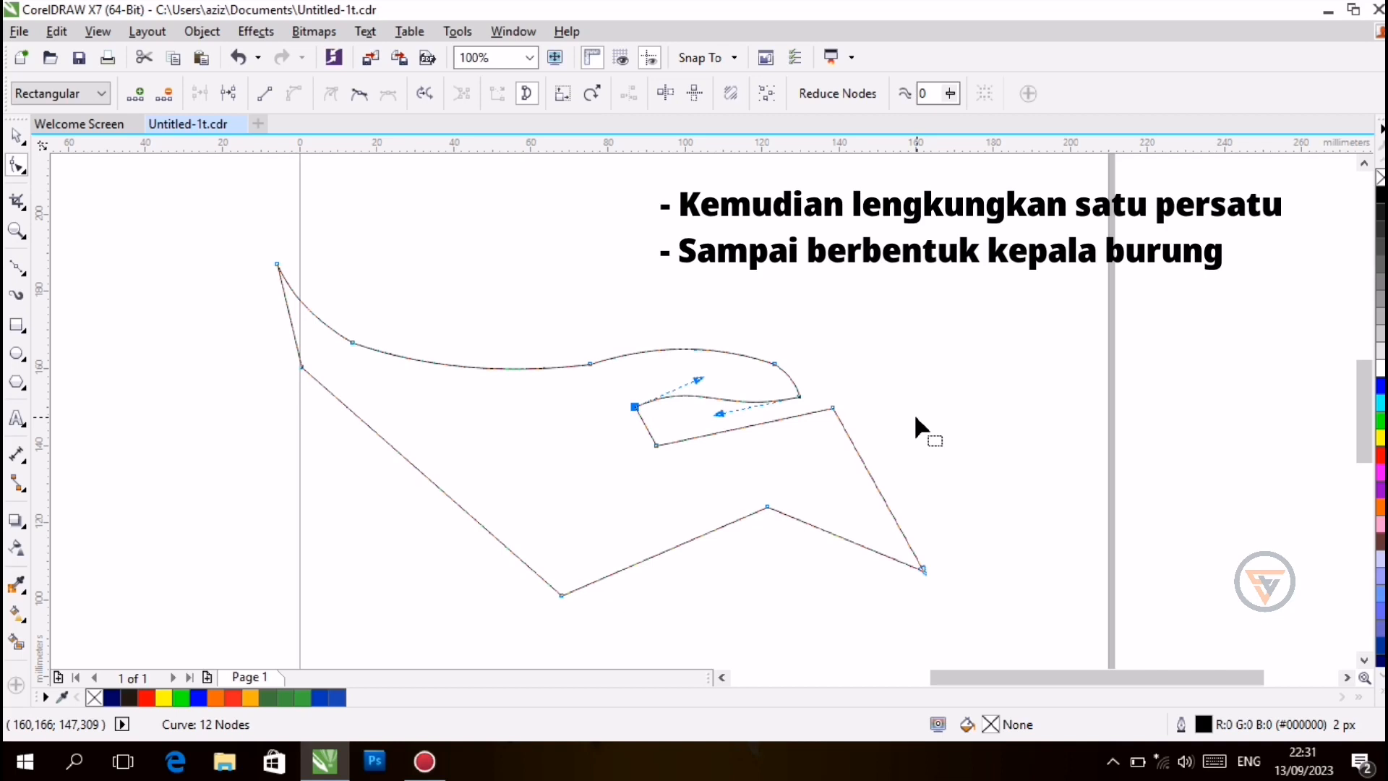
Step: Reshape the notch's inner end into a short curve and arch its lower edge slightly upward
drag(658, 444, 584, 436)
click(530, 57)
click(485, 248)
click(293, 93)
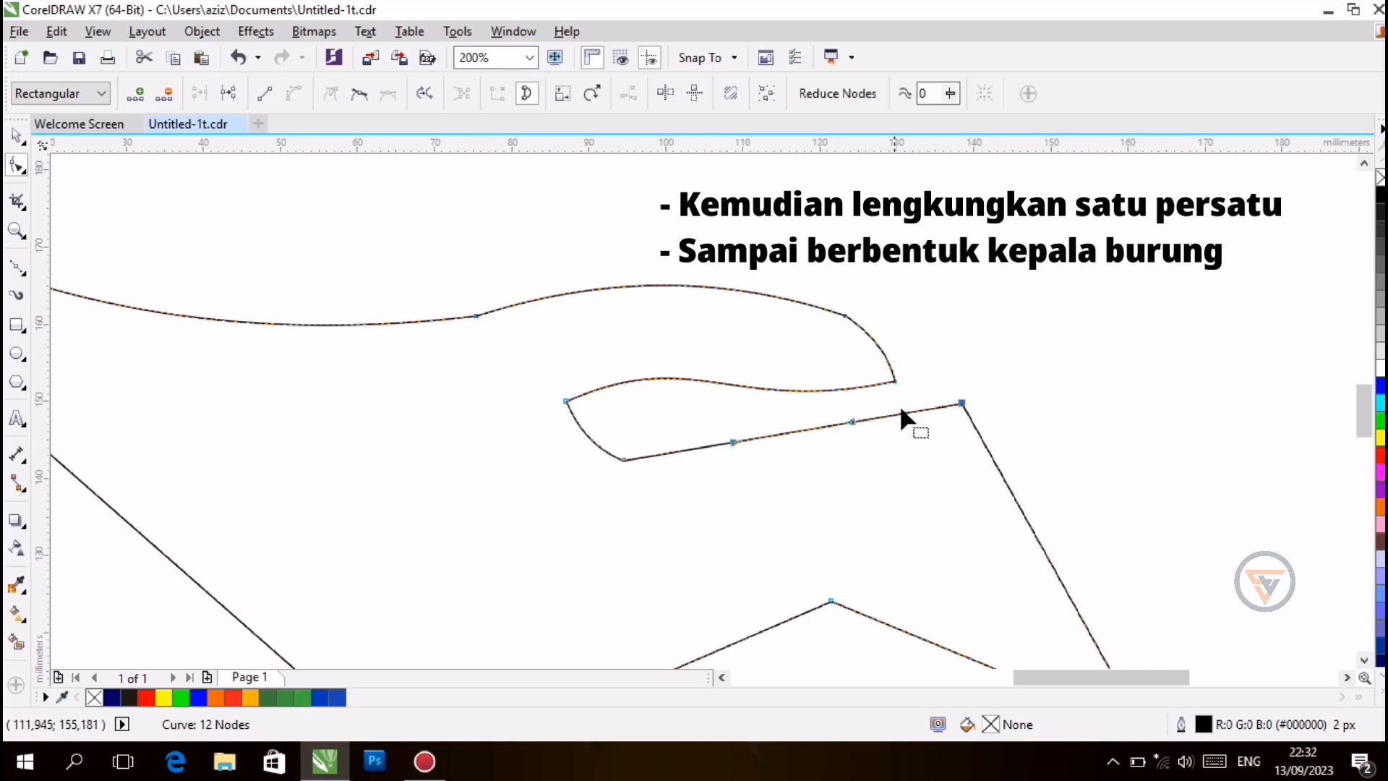
drag(849, 421, 801, 443)
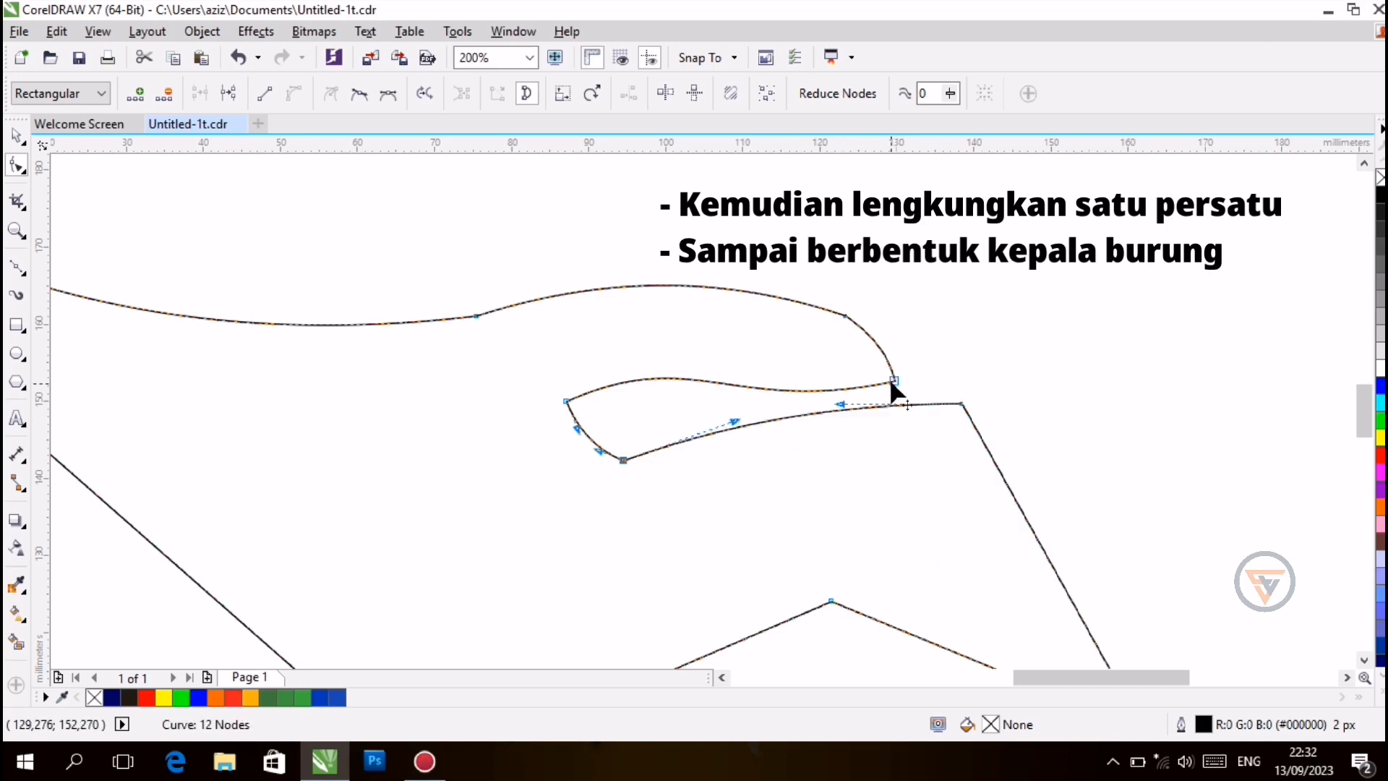
drag(894, 380, 895, 382)
click(530, 57)
click(481, 212)
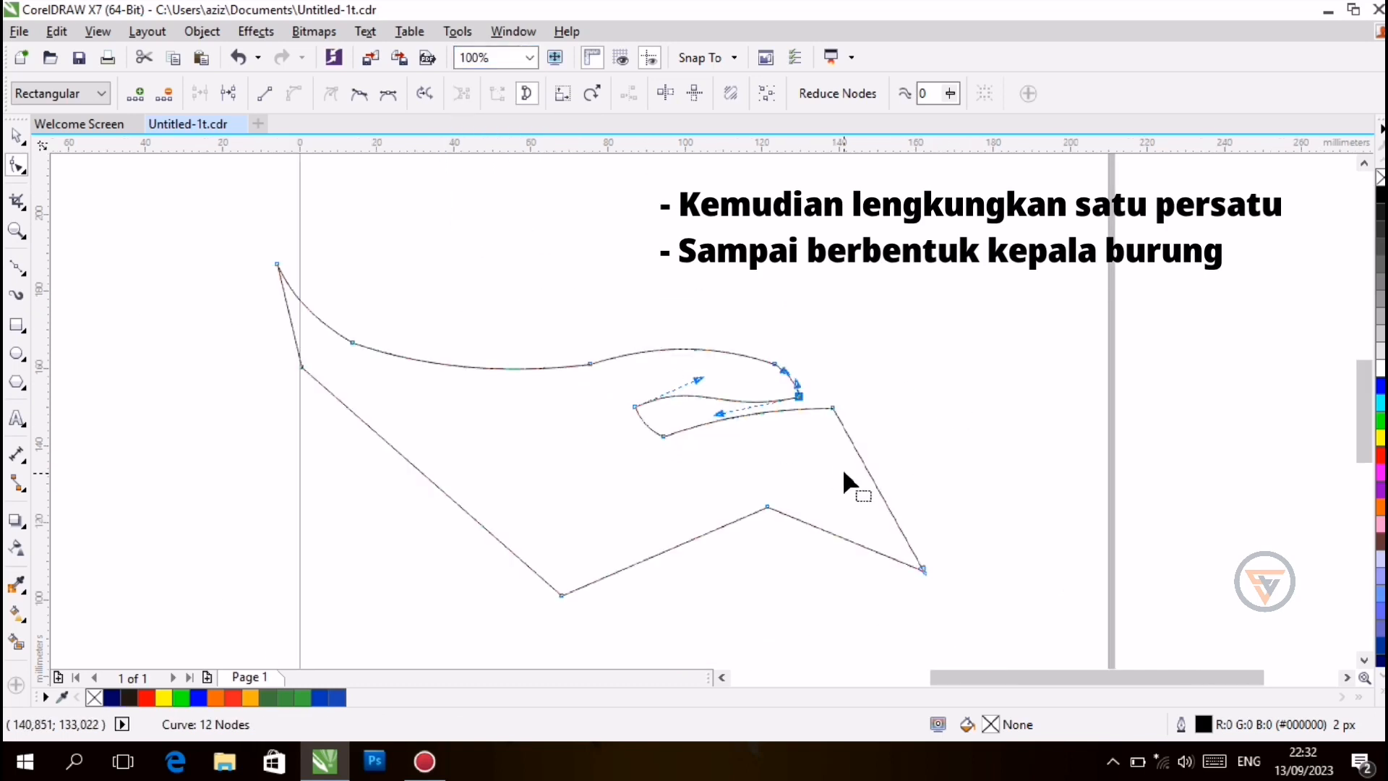
Step: Extend the beak tip outward and bend the segment leading down to it into a rounded, outward-bulging curve
click(870, 472)
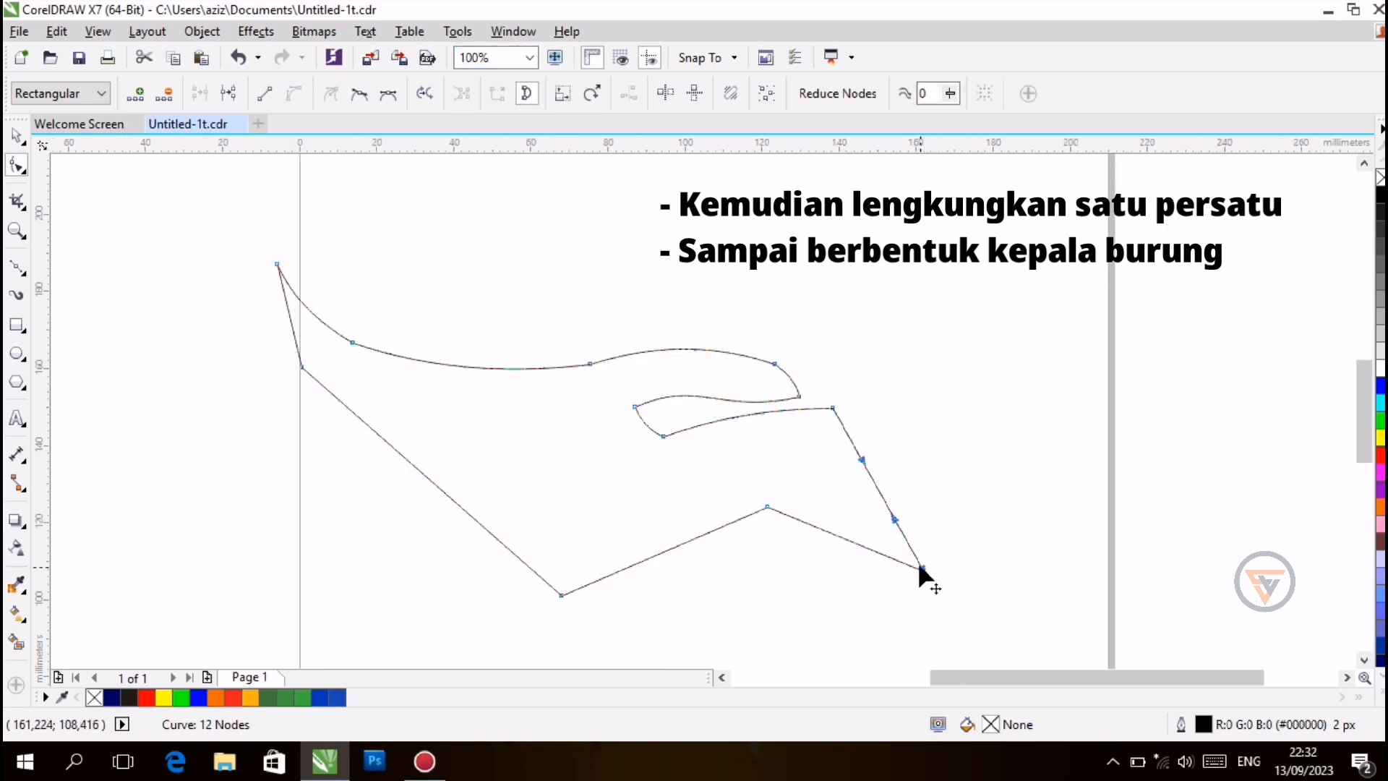
drag(888, 500, 921, 483)
drag(923, 568, 979, 527)
drag(1003, 461, 900, 423)
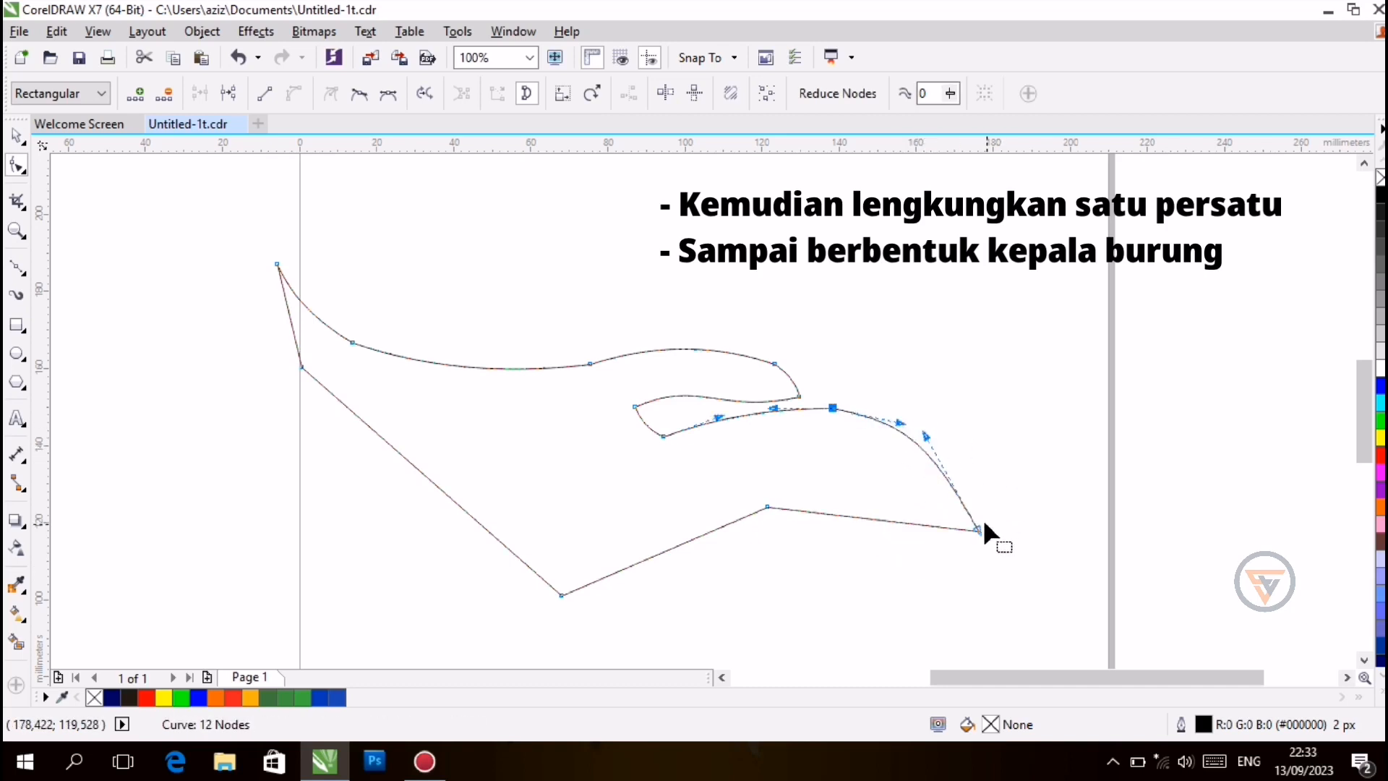
drag(981, 528, 971, 510)
drag(916, 418, 941, 450)
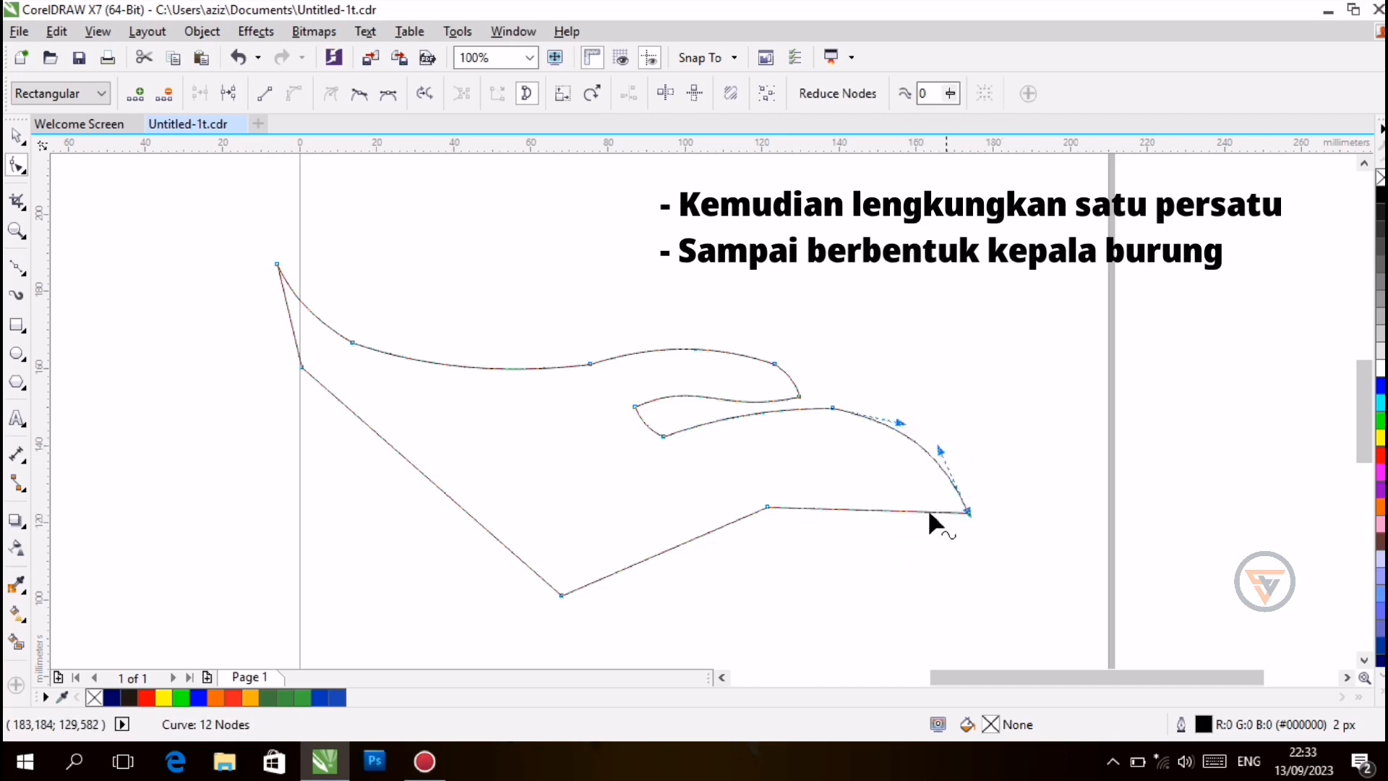
Step: Arch the beak's underside upward and adjust the handles of its upper and lower curves to form a hooked tip
click(929, 512)
drag(866, 505, 869, 479)
click(893, 420)
drag(893, 421, 889, 419)
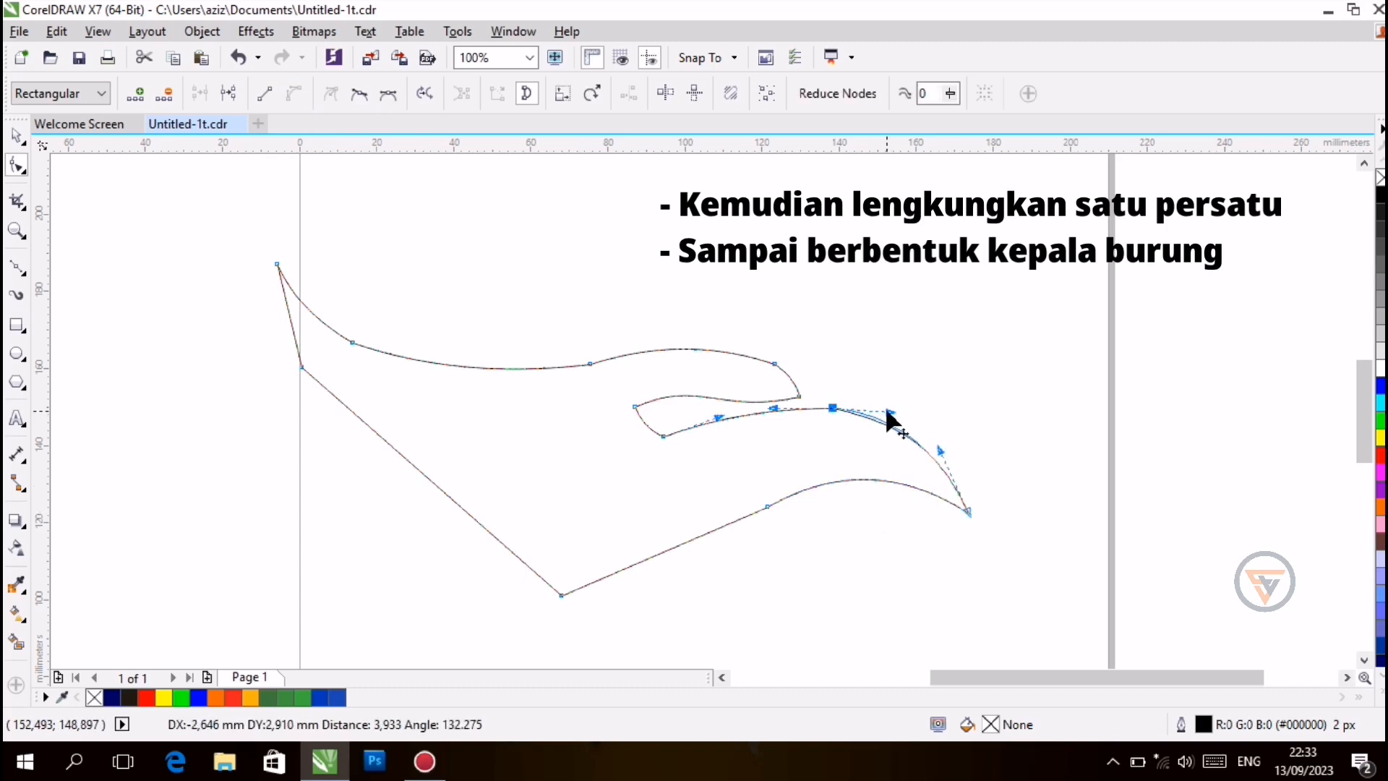
click(1012, 477)
click(967, 513)
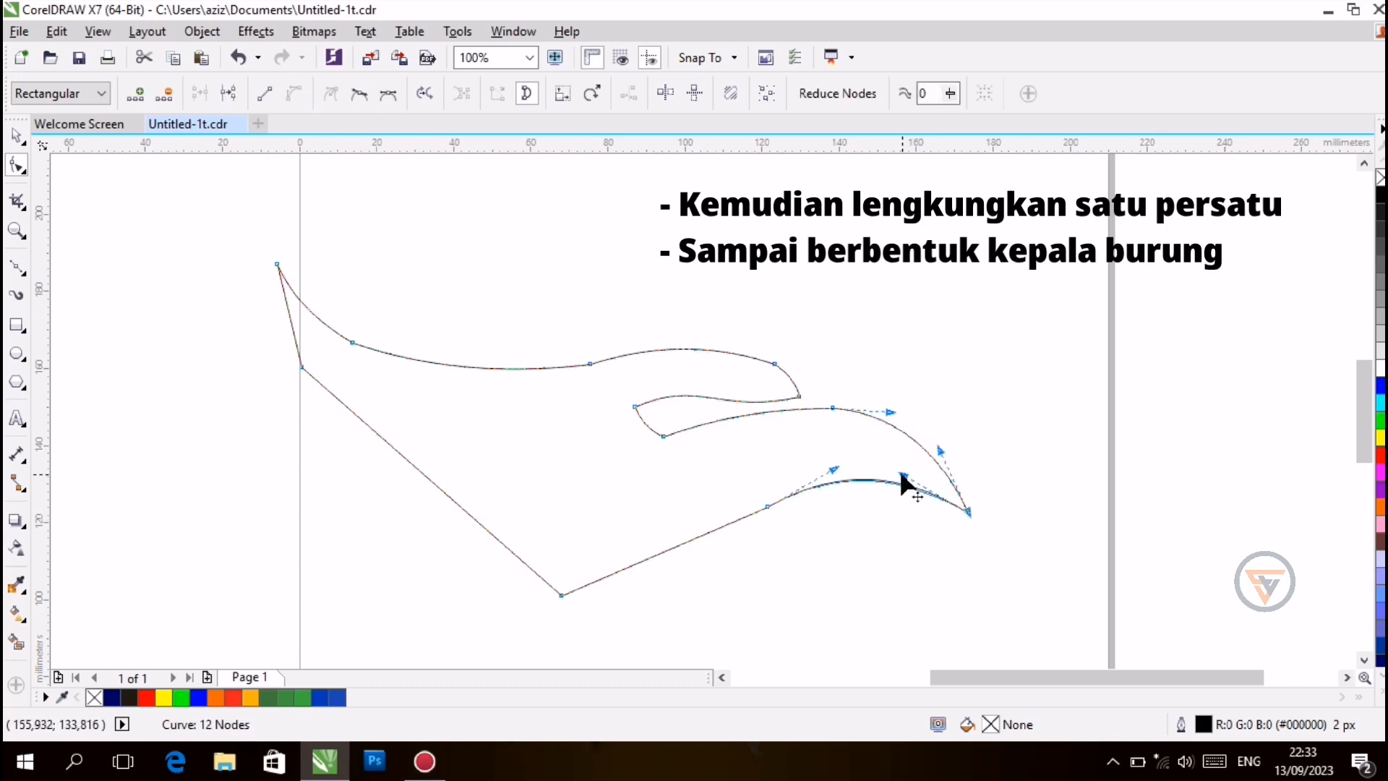
drag(901, 471, 908, 486)
click(943, 528)
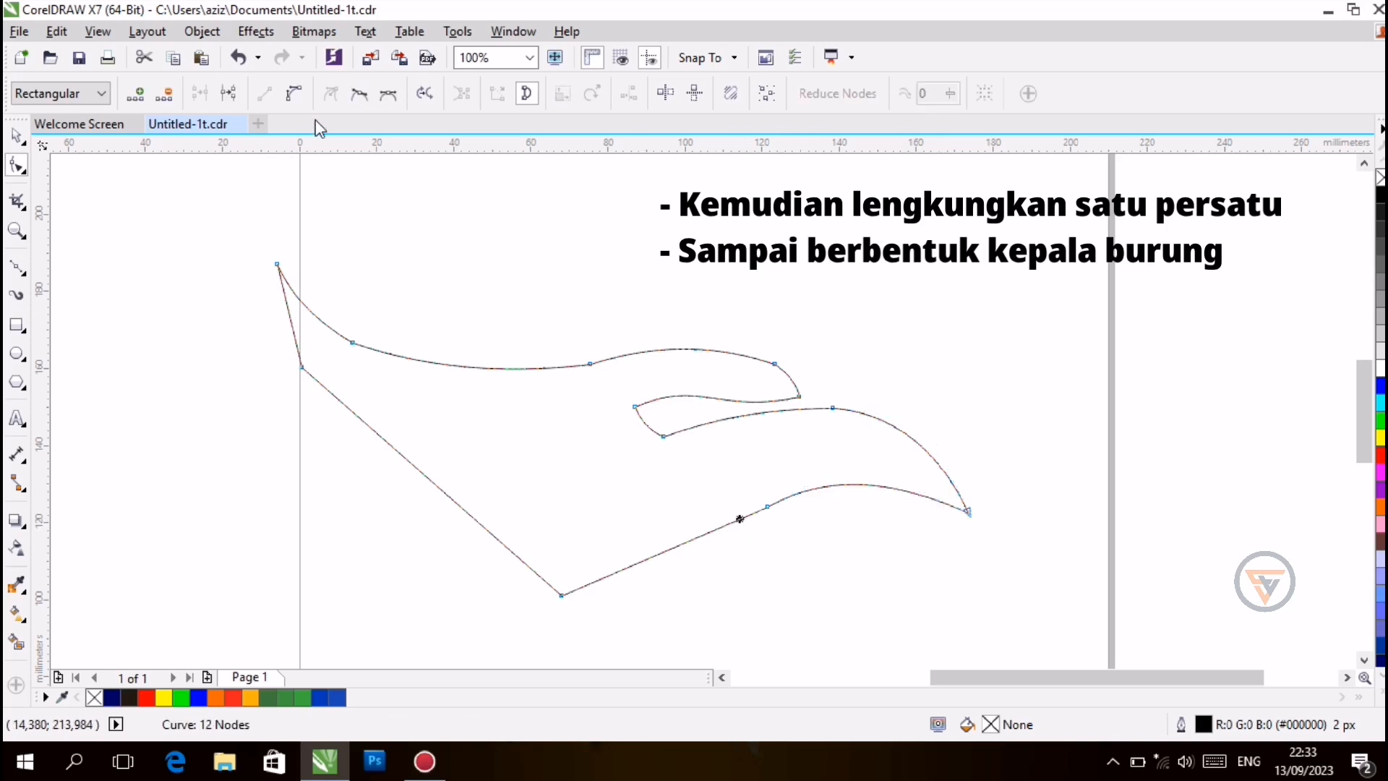
Step: Move the outline's bottom corner slightly down and reshape the throat edge into a smooth S-curve flowing into the beak's underside
click(674, 549)
drag(561, 595, 550, 627)
drag(617, 600, 609, 579)
drag(702, 534, 700, 532)
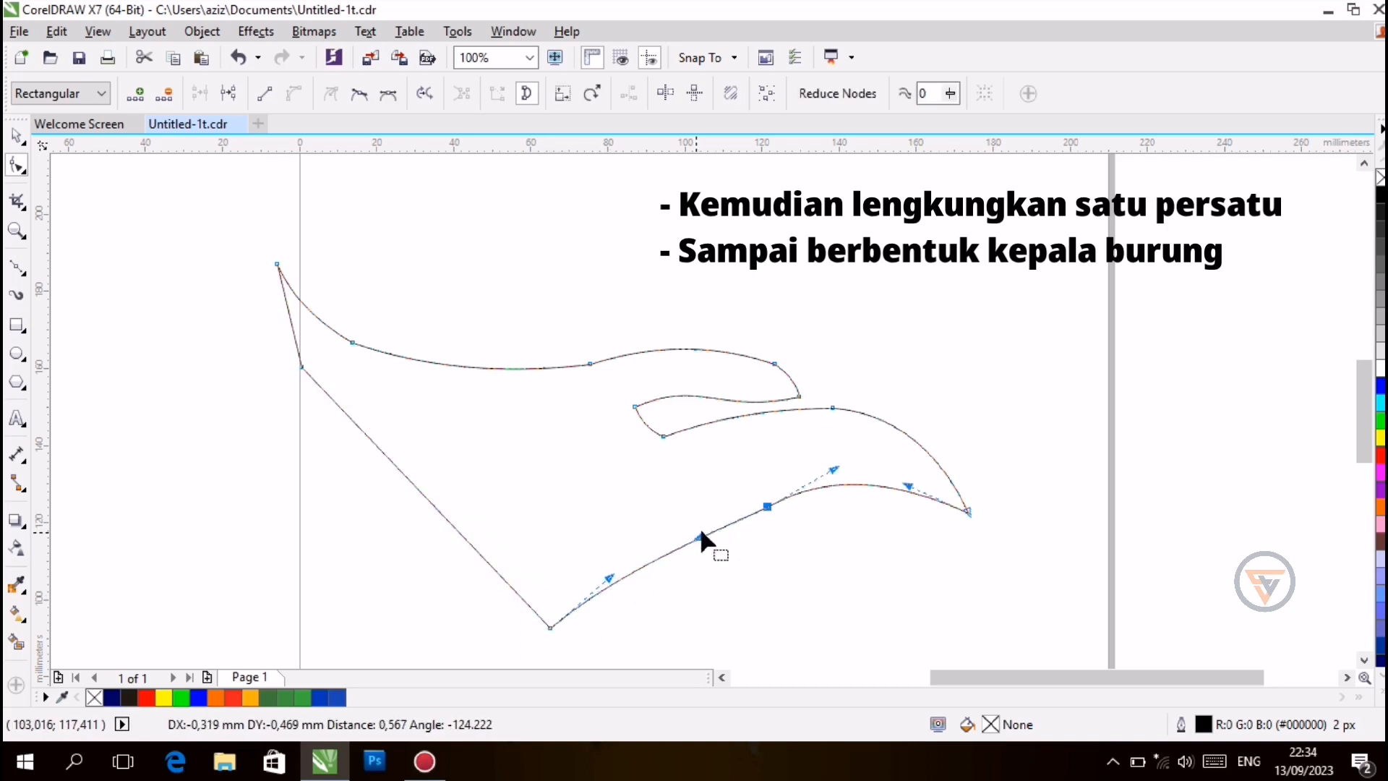
drag(834, 467, 840, 476)
click(744, 627)
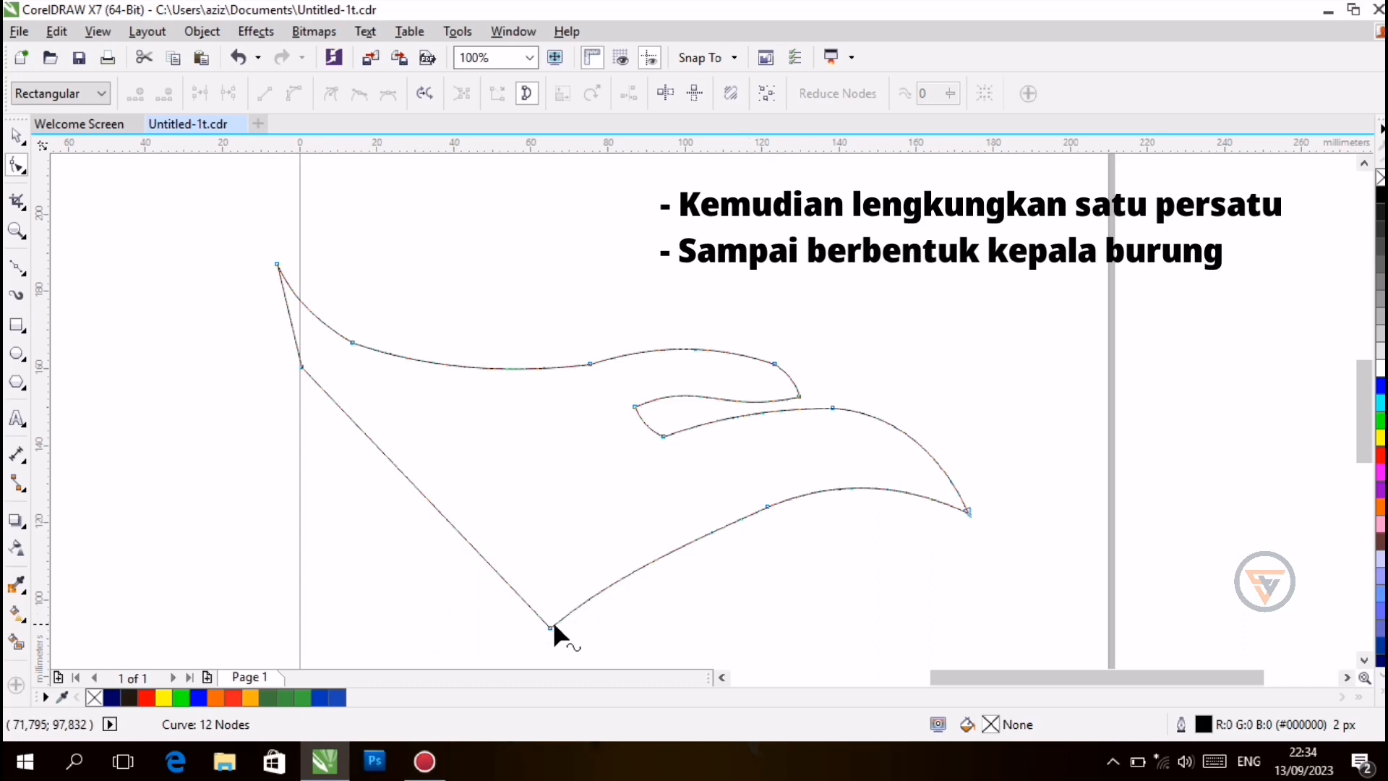
click(550, 628)
drag(609, 577, 631, 613)
click(763, 609)
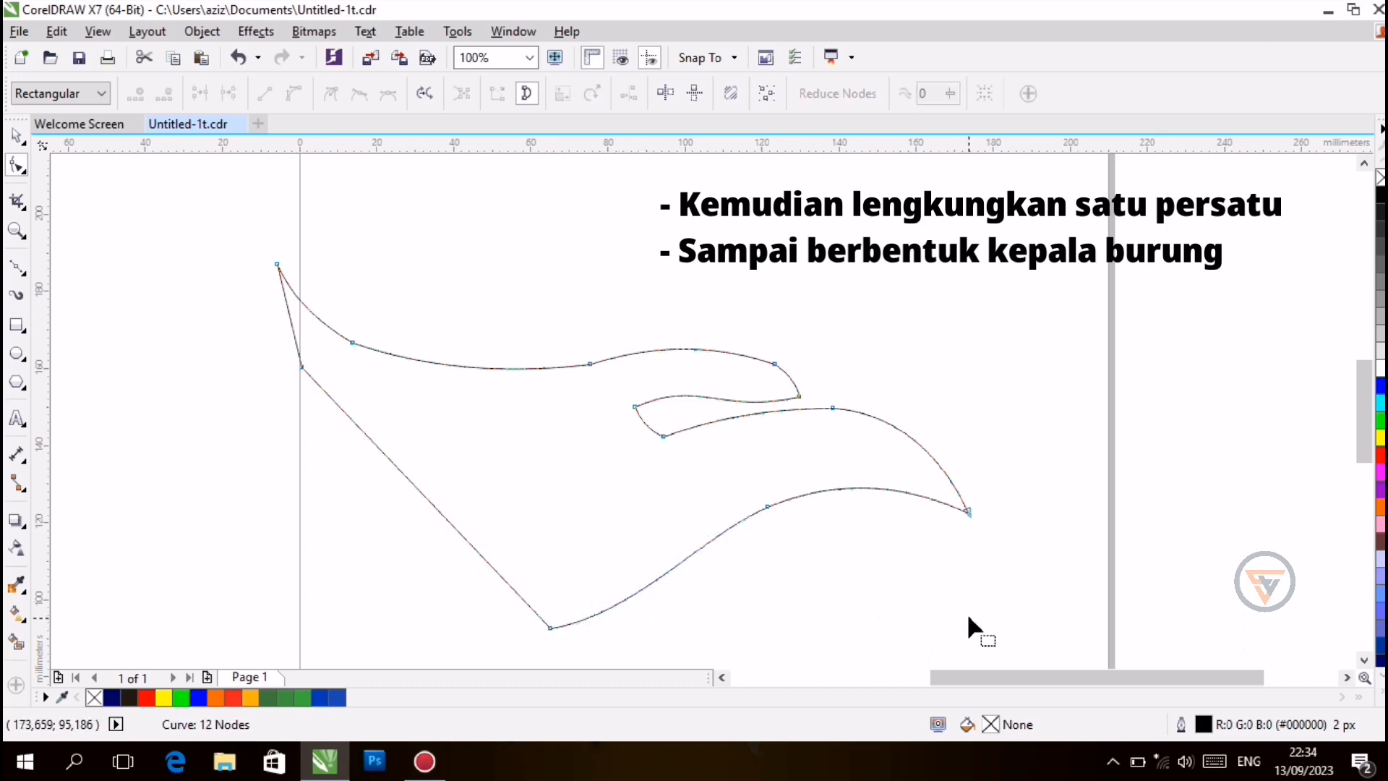
Step: Reposition the corner where the brow meets the notch's upper edge and round the short curve above it outward
drag(800, 396, 795, 398)
click(530, 58)
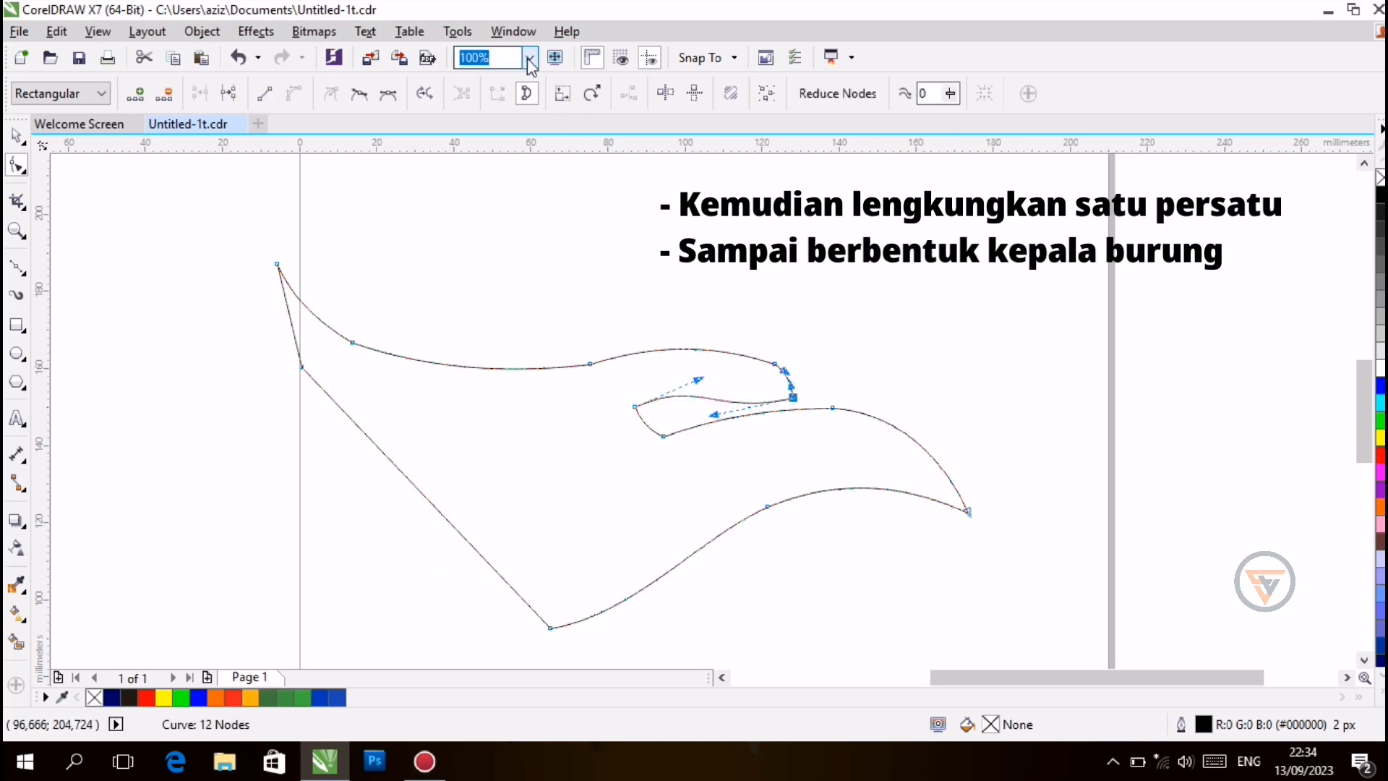
click(523, 236)
drag(882, 384, 892, 390)
drag(866, 330, 883, 350)
click(889, 362)
click(938, 347)
Step: Reshape the beak's upper curve into a fuller, rounded hook that drops almost vertically to the tip
click(1232, 613)
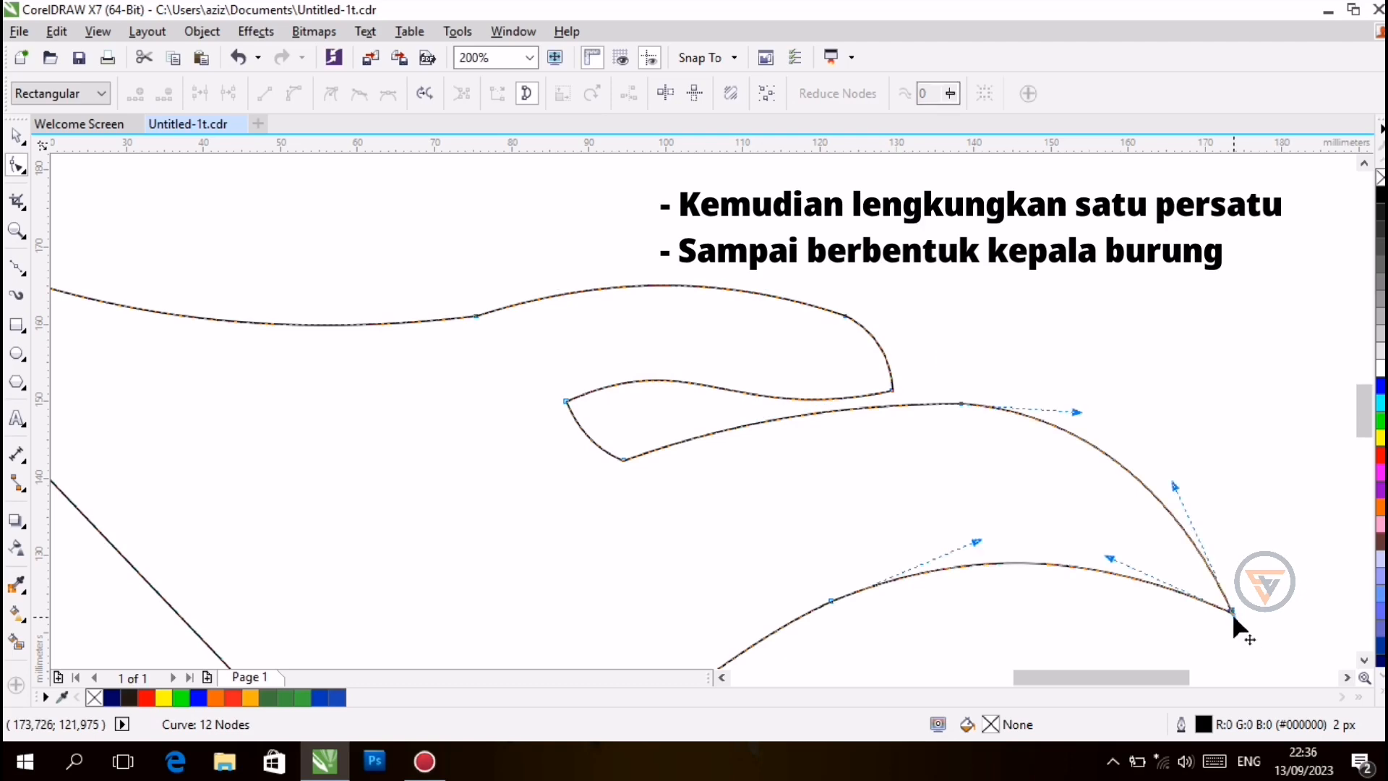
drag(1077, 412, 1083, 437)
drag(1176, 488, 1227, 420)
drag(1082, 437, 1133, 412)
click(1295, 525)
click(1232, 613)
click(1214, 400)
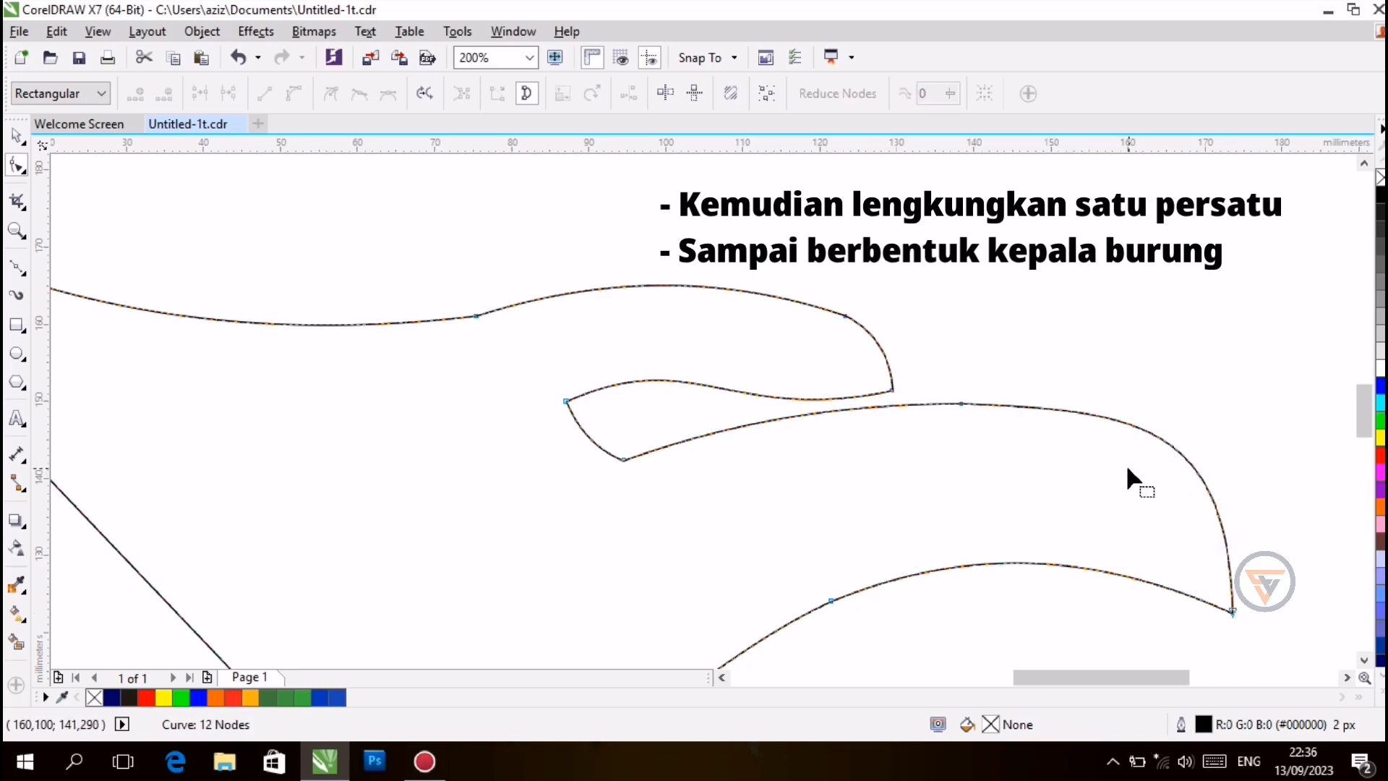
Step: Flatten the upper edge of the notch slightly
click(892, 391)
drag(692, 346, 693, 358)
click(862, 545)
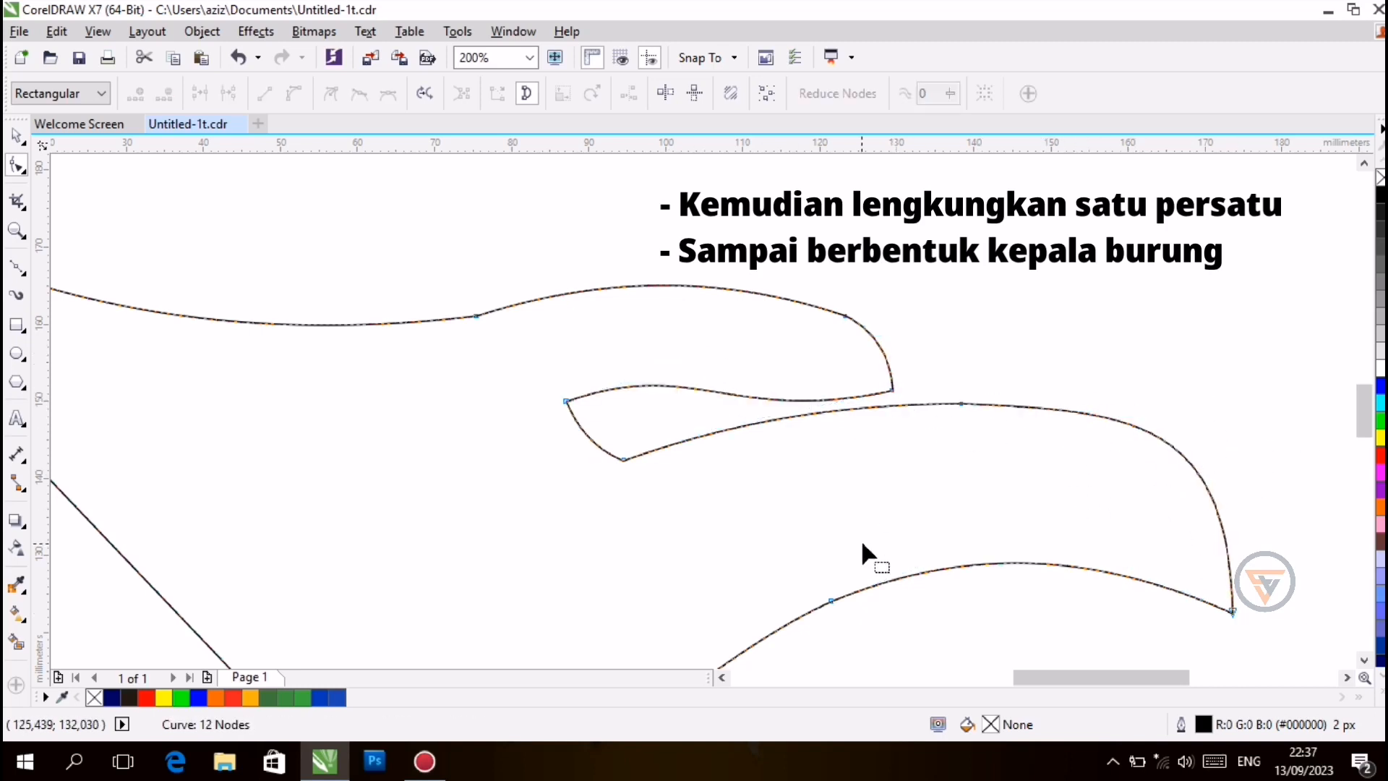
Step: Convert the two straight edges at the back of the neck to curves and bow both outward
click(529, 57)
click(477, 214)
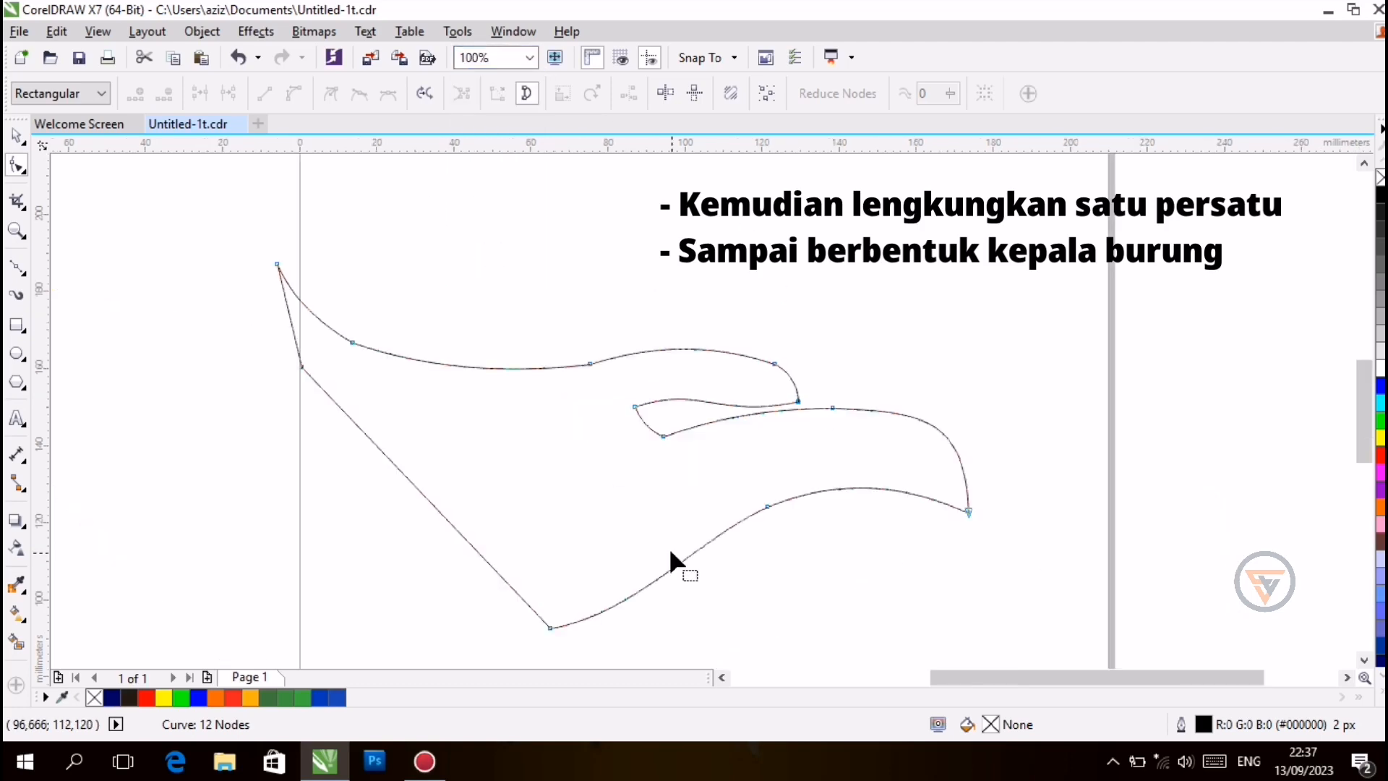
click(433, 503)
click(293, 93)
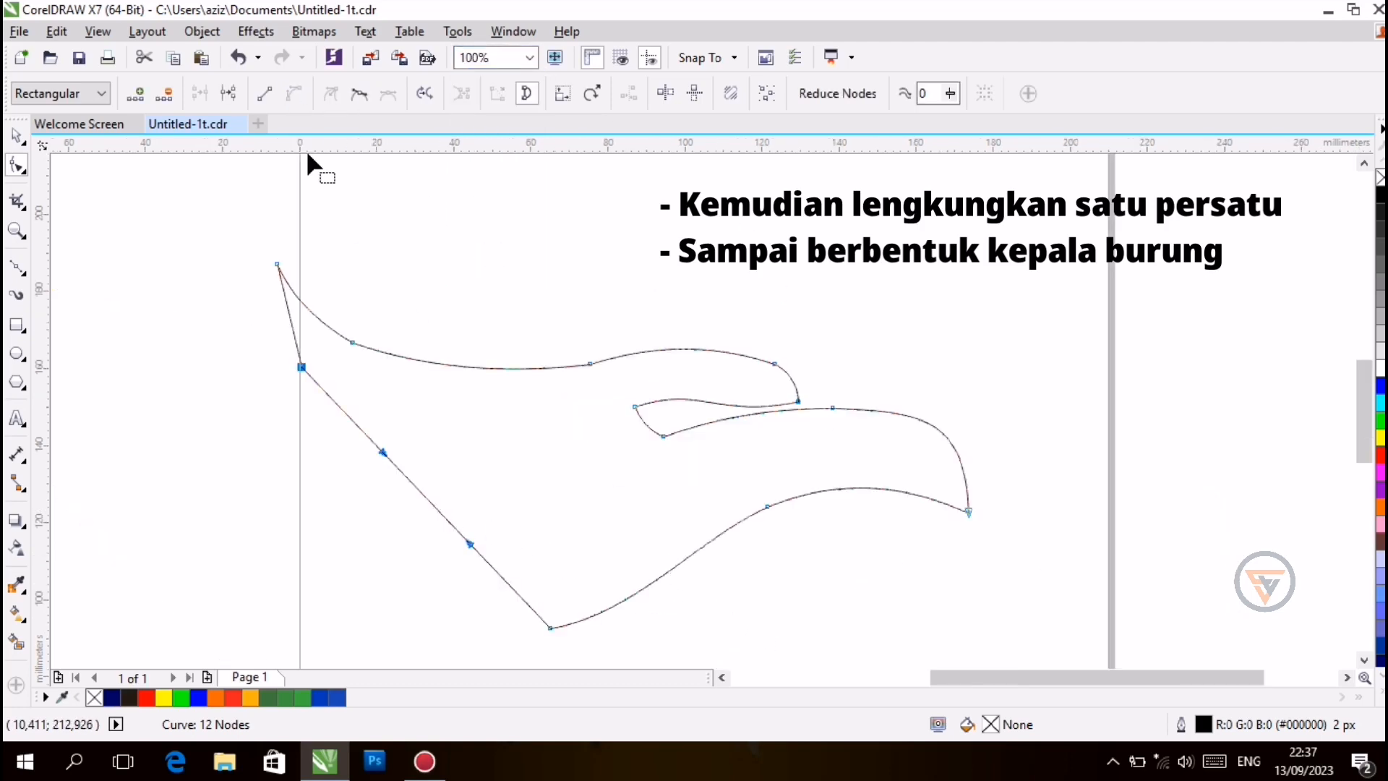
drag(419, 488, 415, 505)
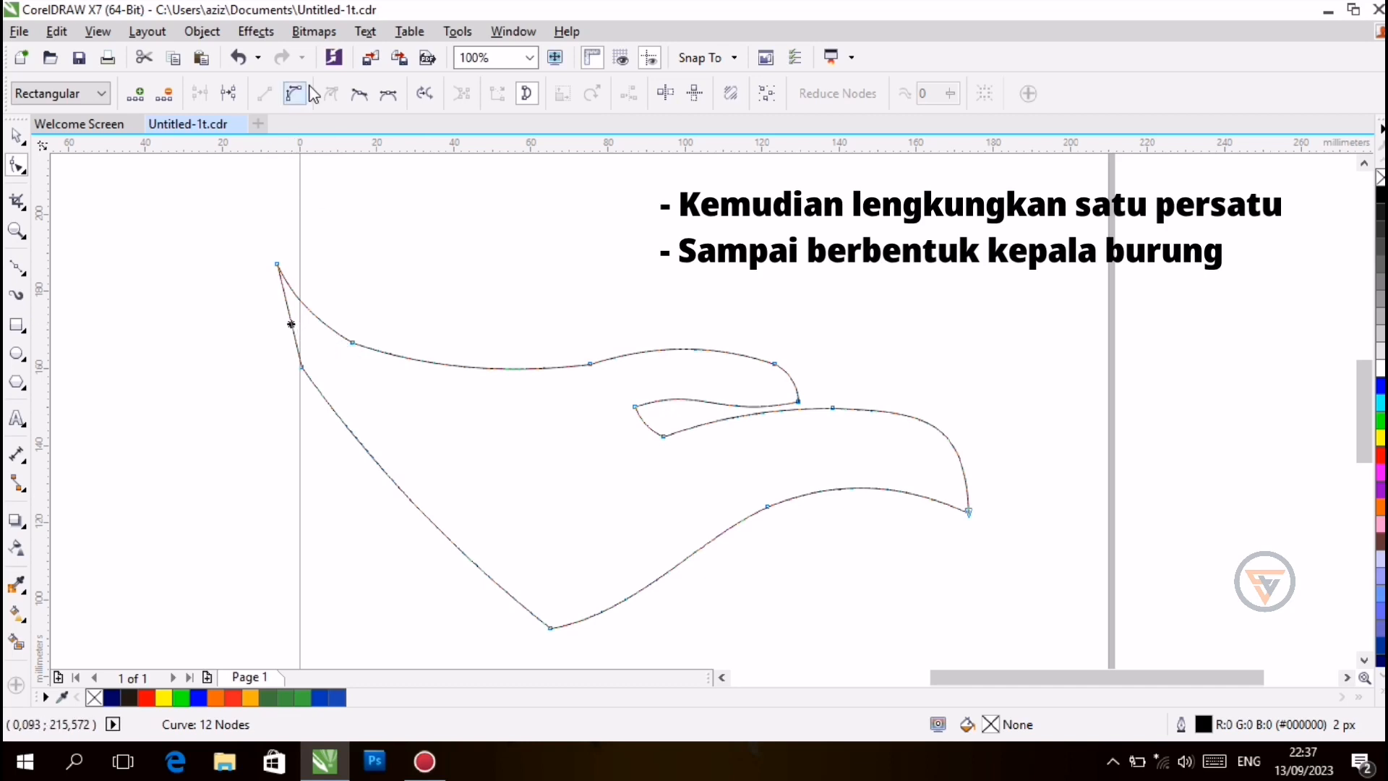
drag(285, 311, 282, 329)
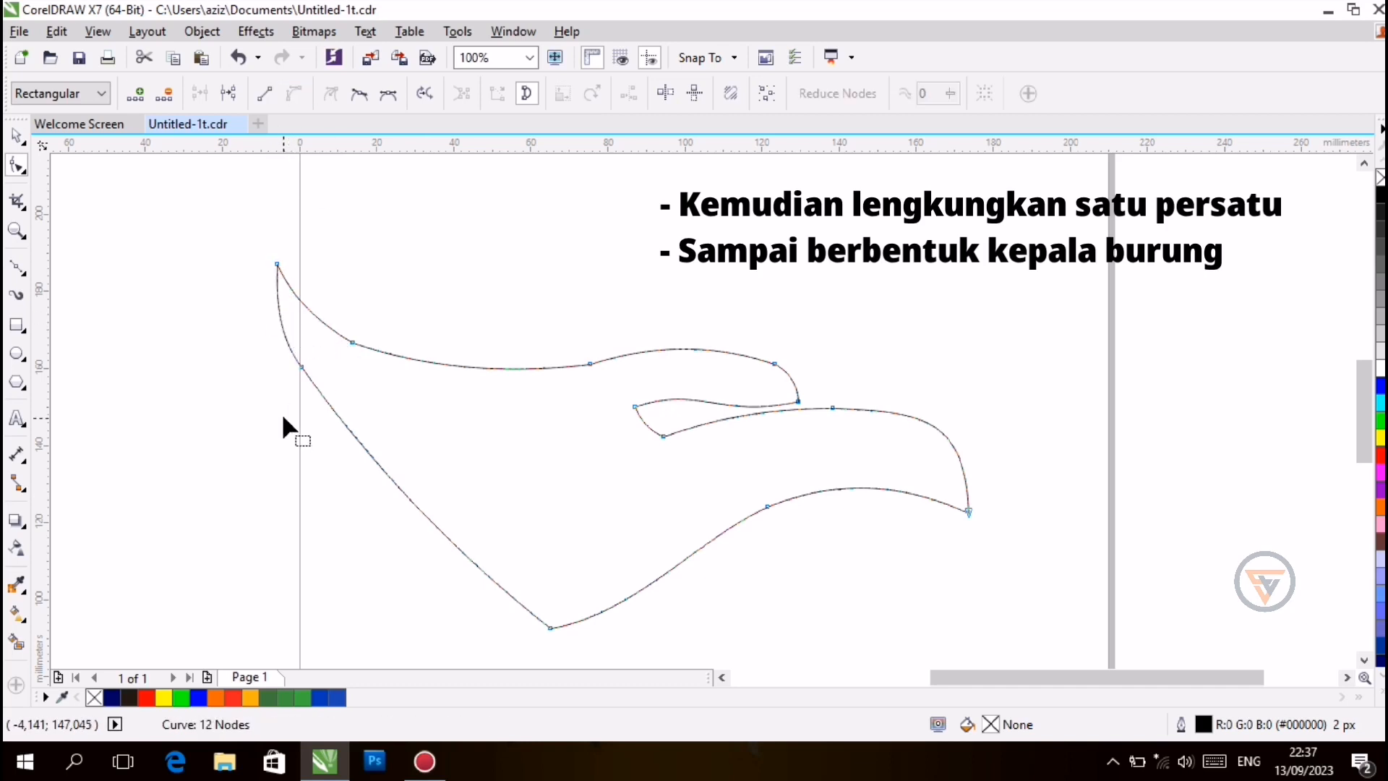
click(312, 314)
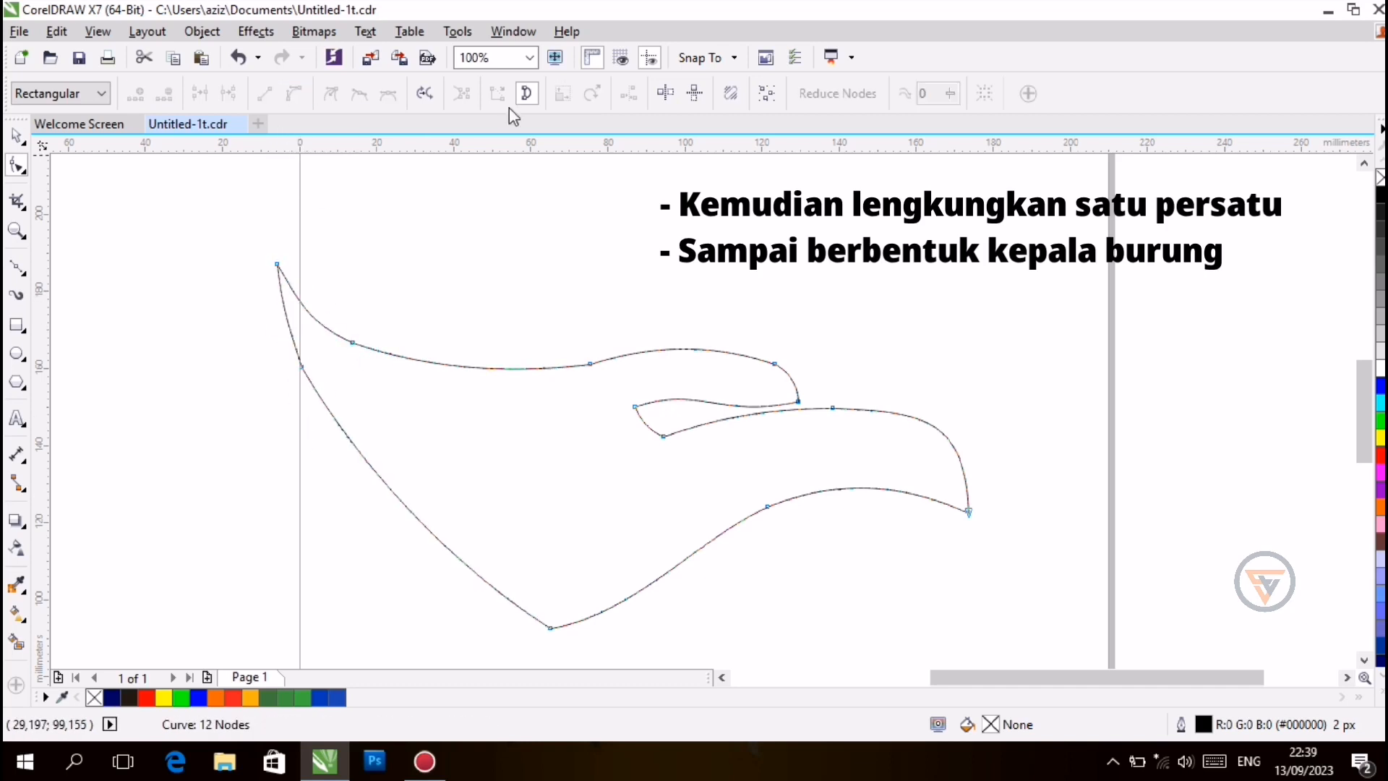
Step: Scale the bird's head down to about 71 mm wide and place it in the page's upper right area
click(529, 57)
click(473, 182)
key(space)
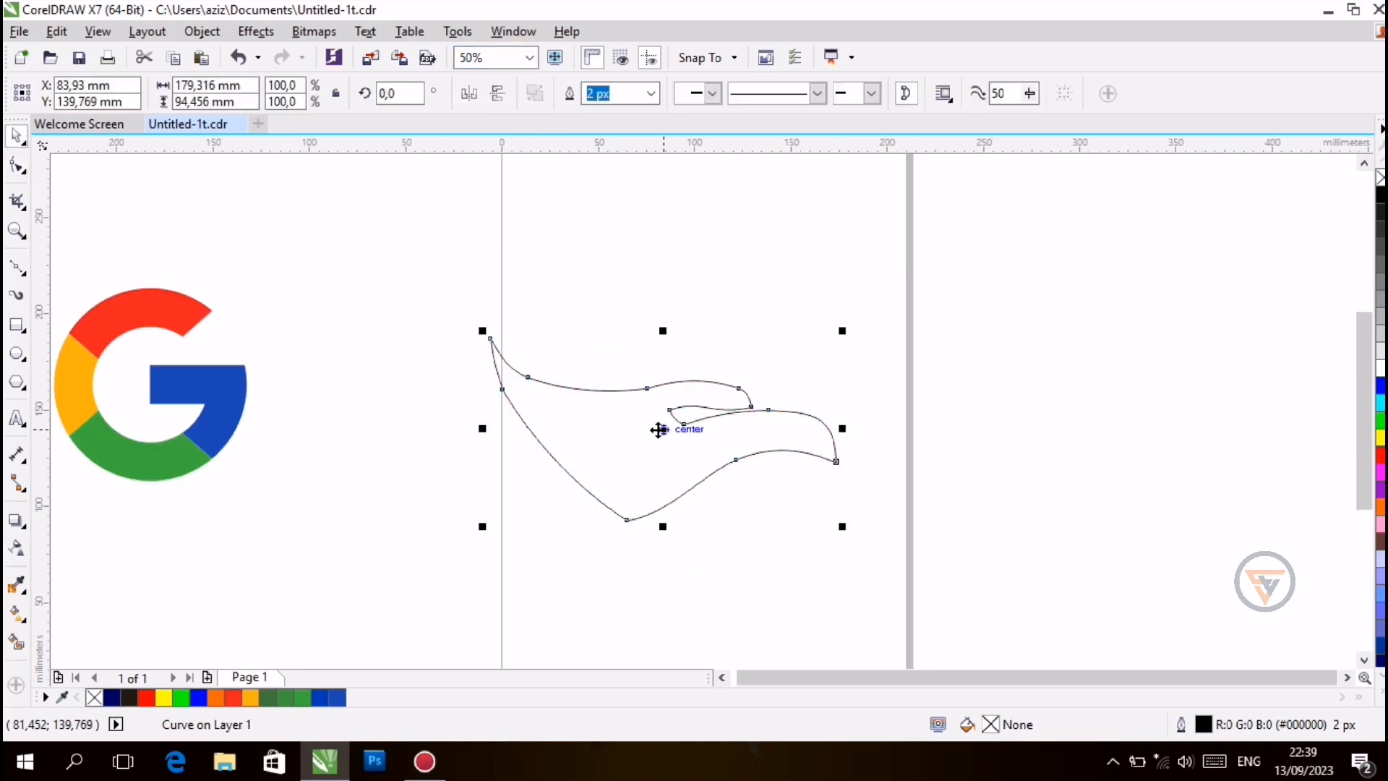
key(p)
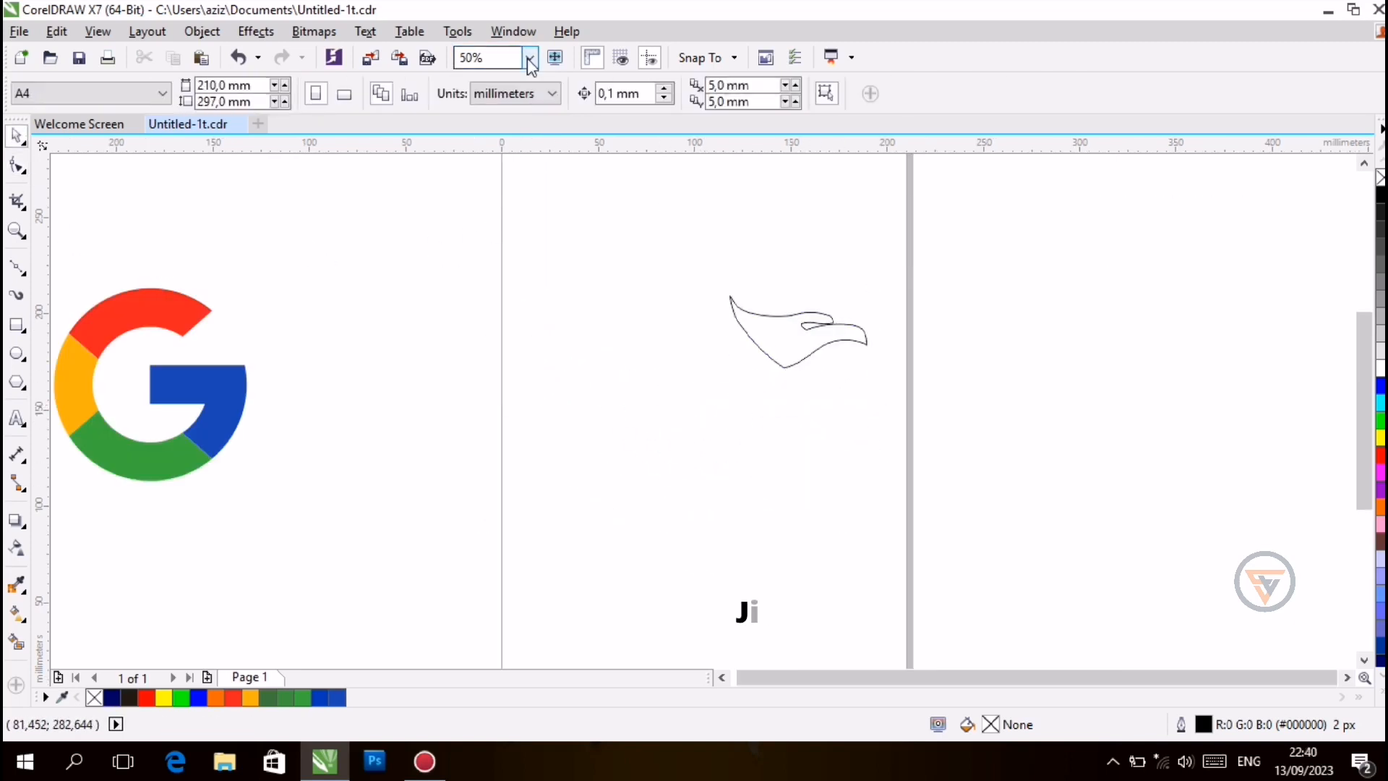
Step: Move the head's bottom corner up and toward the beak, shortening the throat curve and adjusting its handles
click(529, 57)
click(503, 220)
drag(1166, 681, 1213, 681)
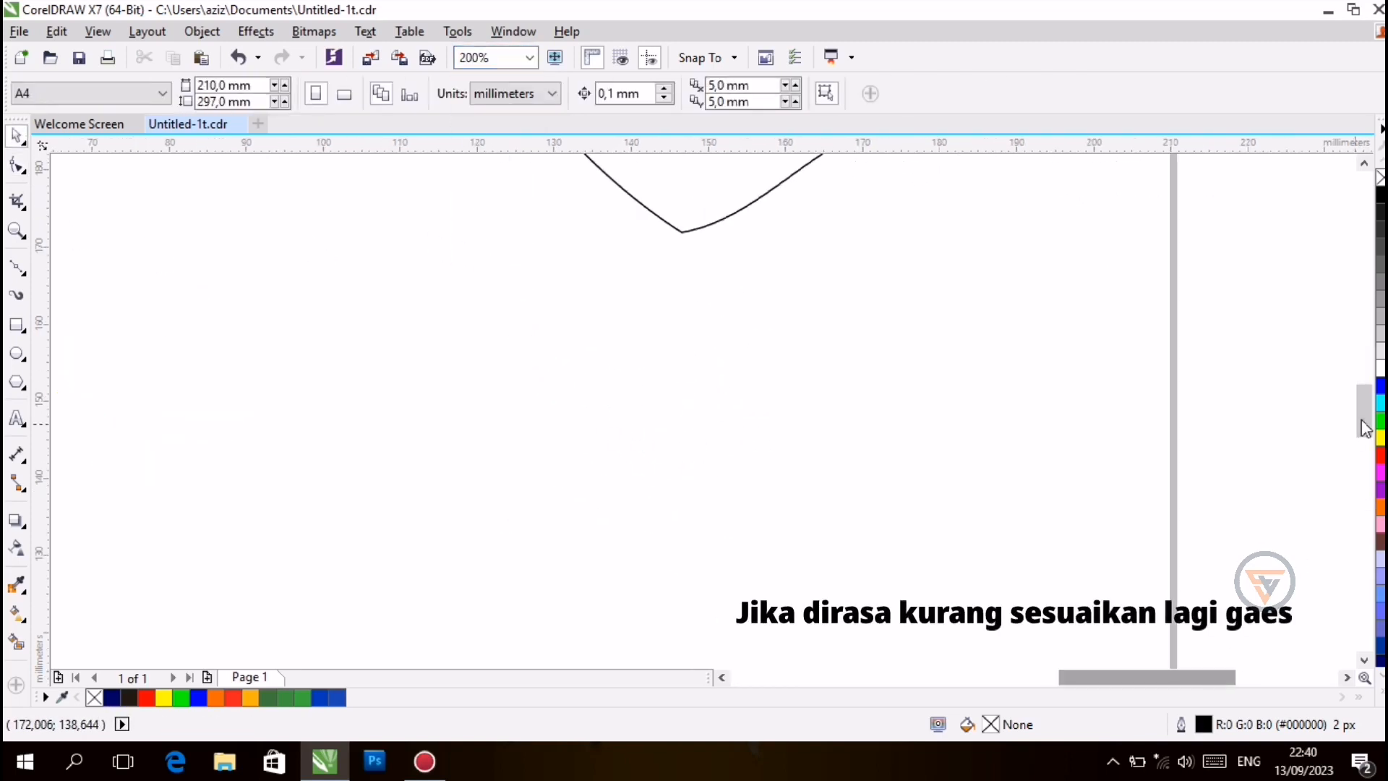
drag(1361, 420, 1361, 385)
key(F10)
click(681, 567)
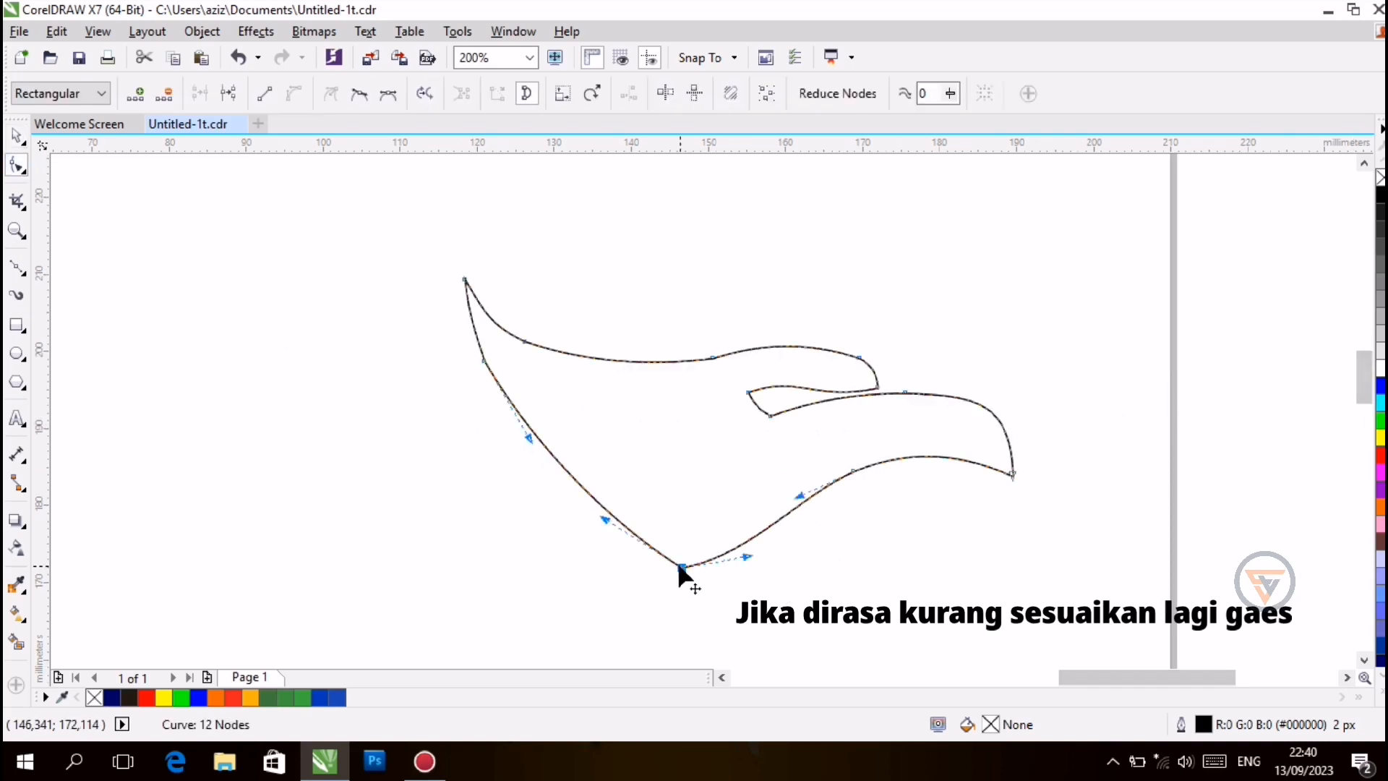
drag(681, 568, 815, 494)
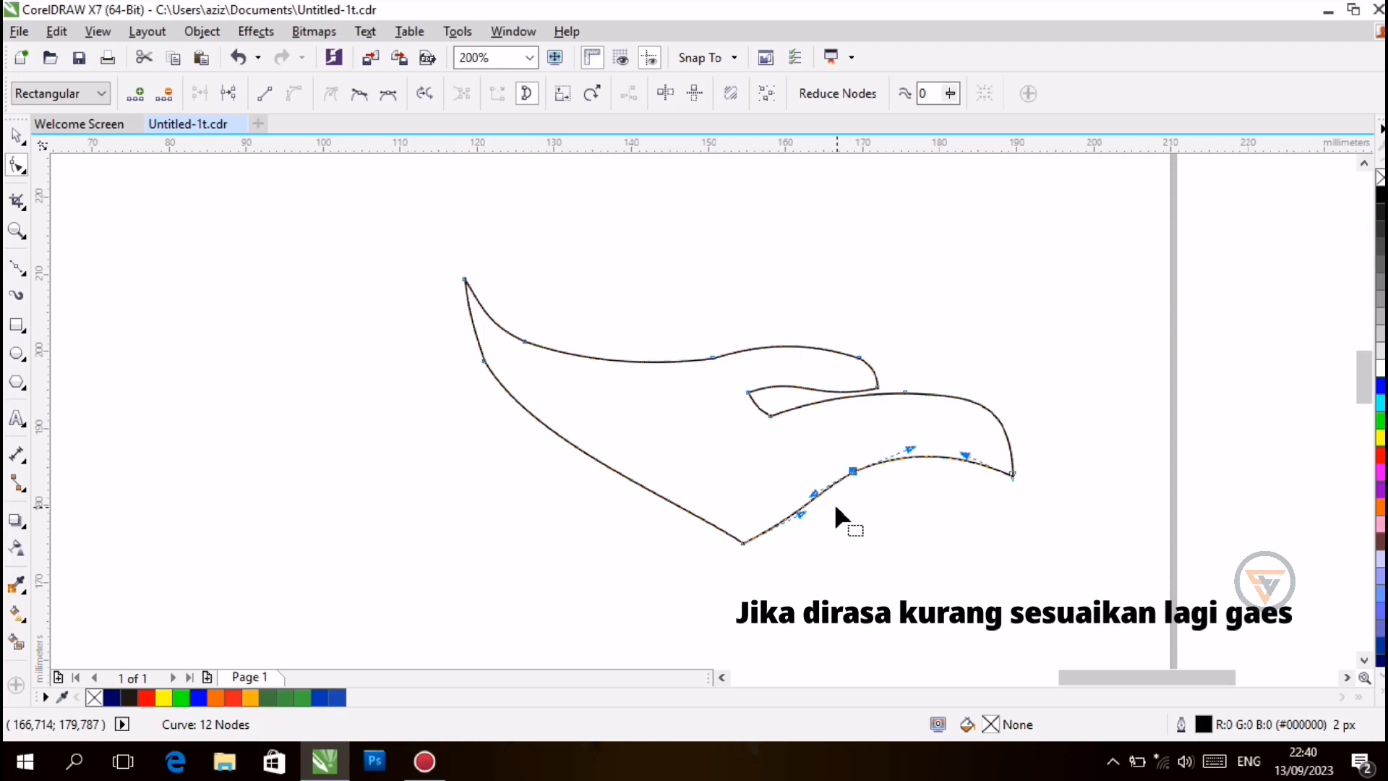
click(817, 548)
Step: Round the head's bottom corner and adjust the long neck edge's handles at both ends
click(744, 543)
drag(666, 494, 716, 571)
click(829, 612)
click(744, 544)
click(1012, 613)
click(738, 541)
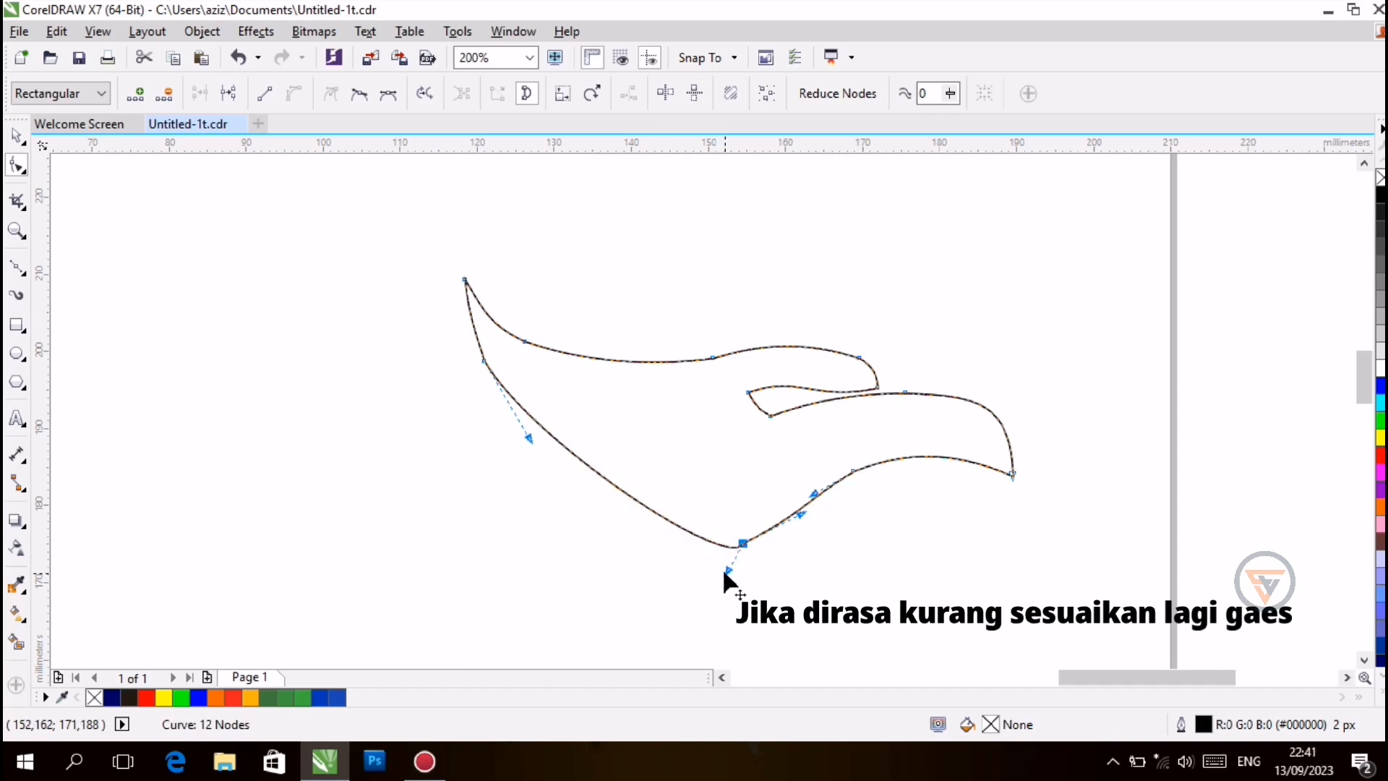
drag(531, 443, 469, 388)
click(387, 444)
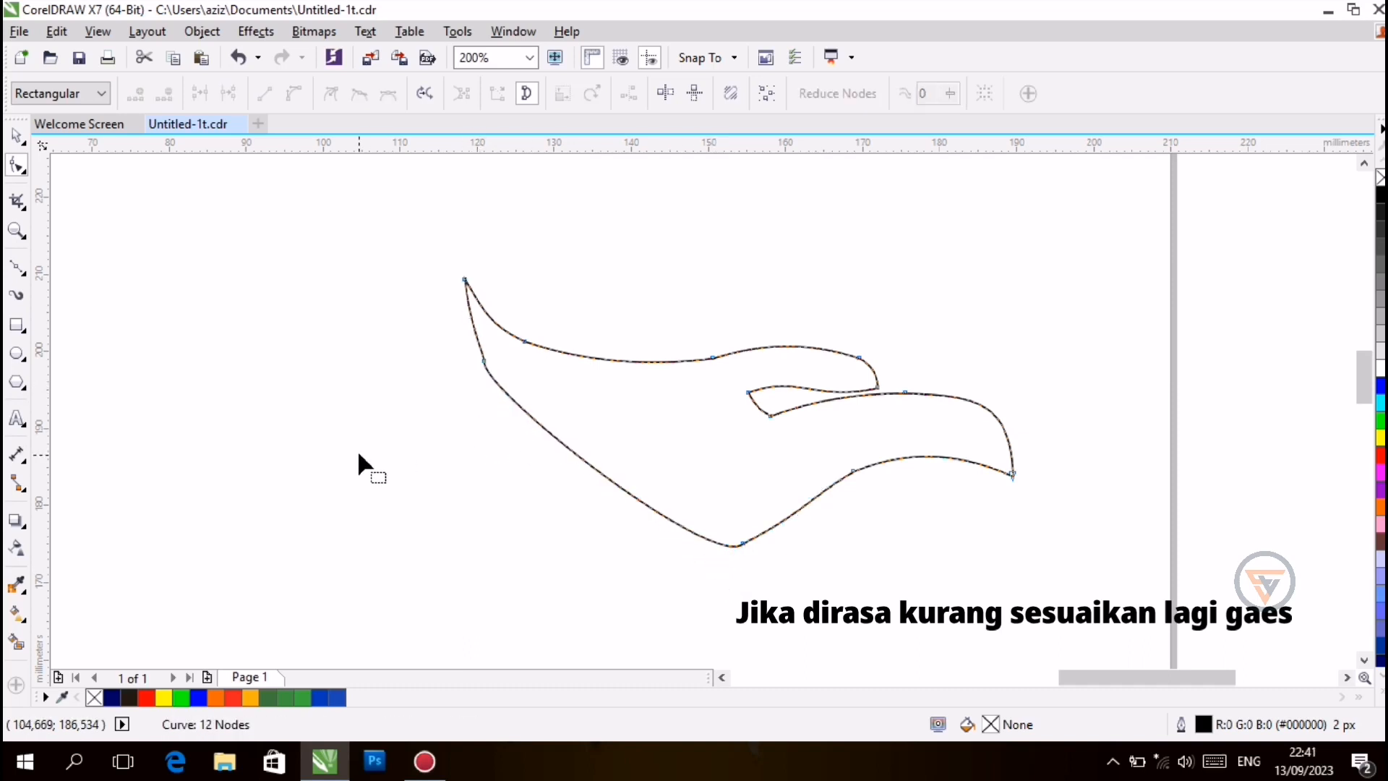
Step: Straighten the long neck edge down to a rounded bottom corner and bow the short edge below the crest tip outward
click(743, 543)
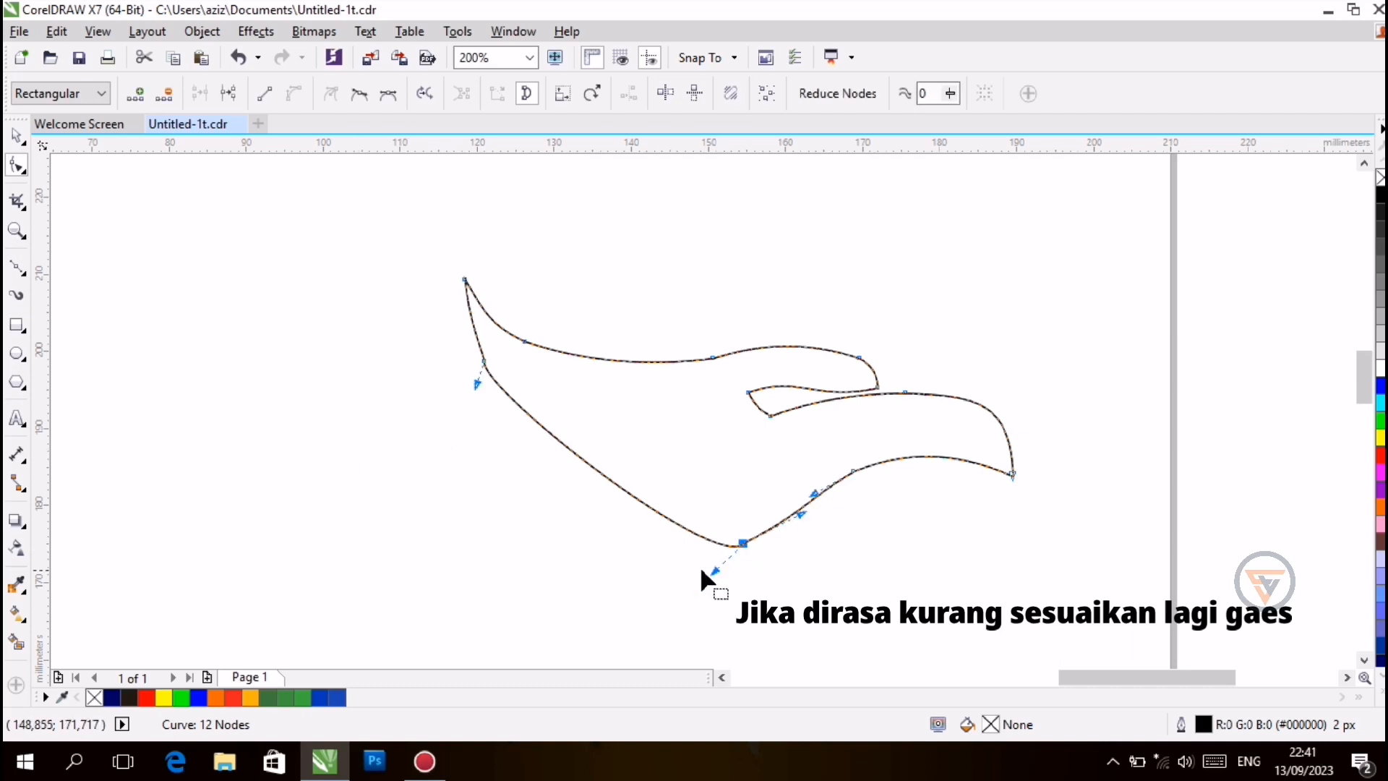
drag(703, 568, 671, 507)
drag(474, 381, 527, 416)
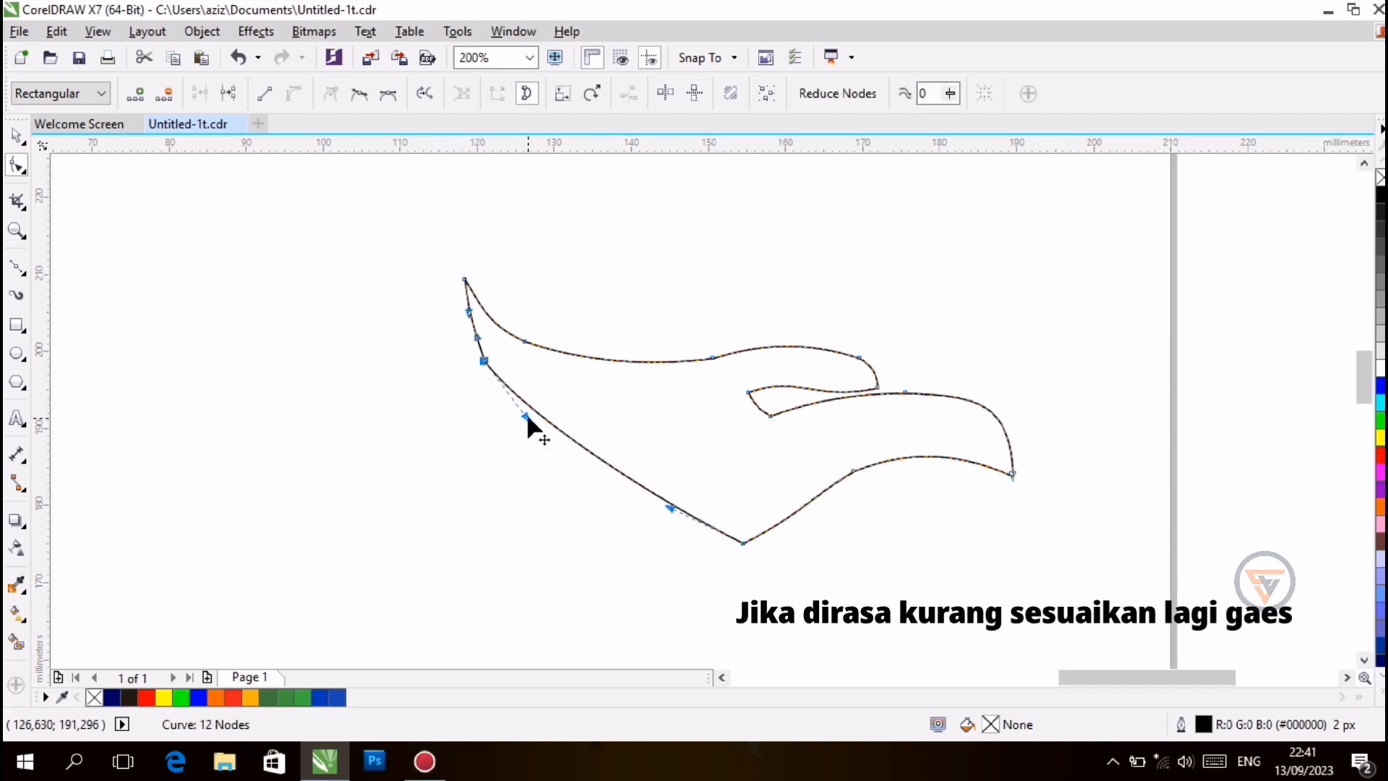
drag(670, 509, 721, 564)
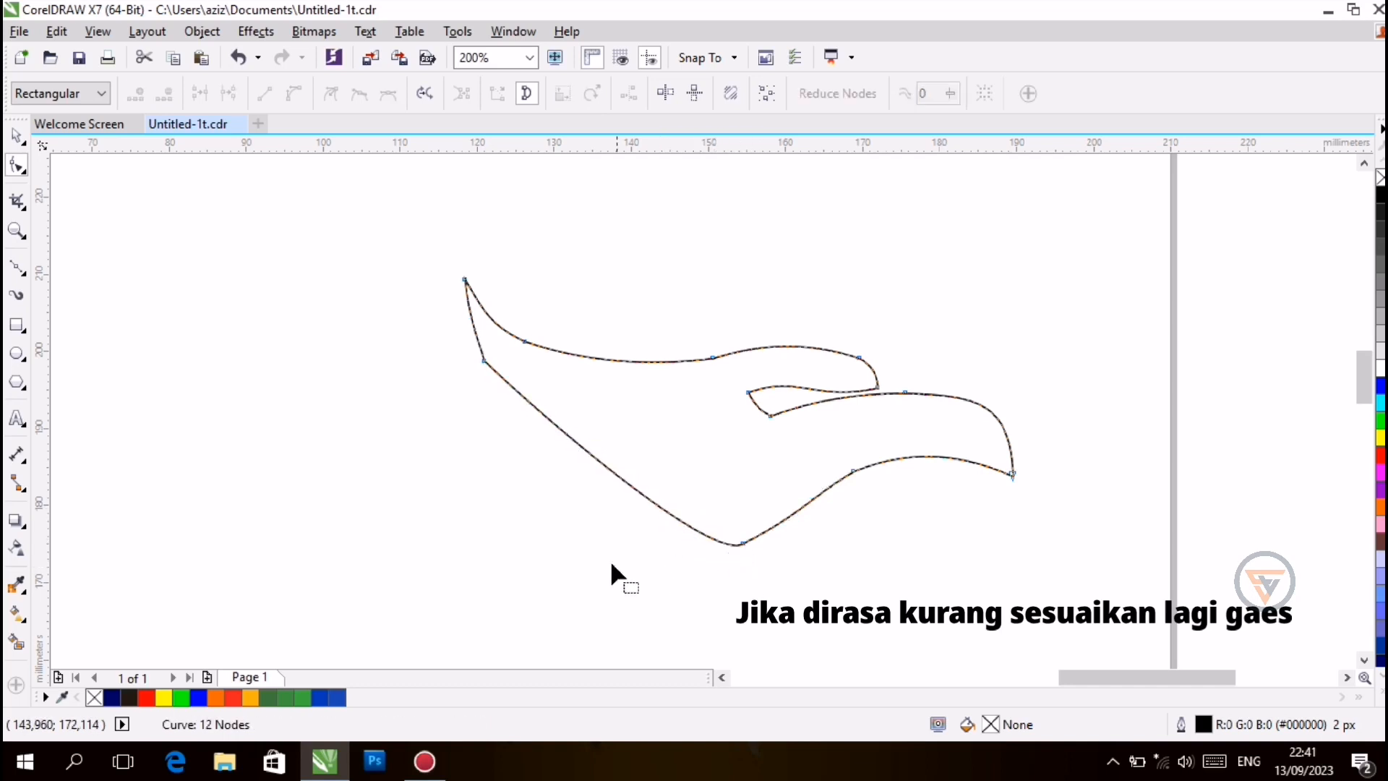
click(484, 361)
click(463, 379)
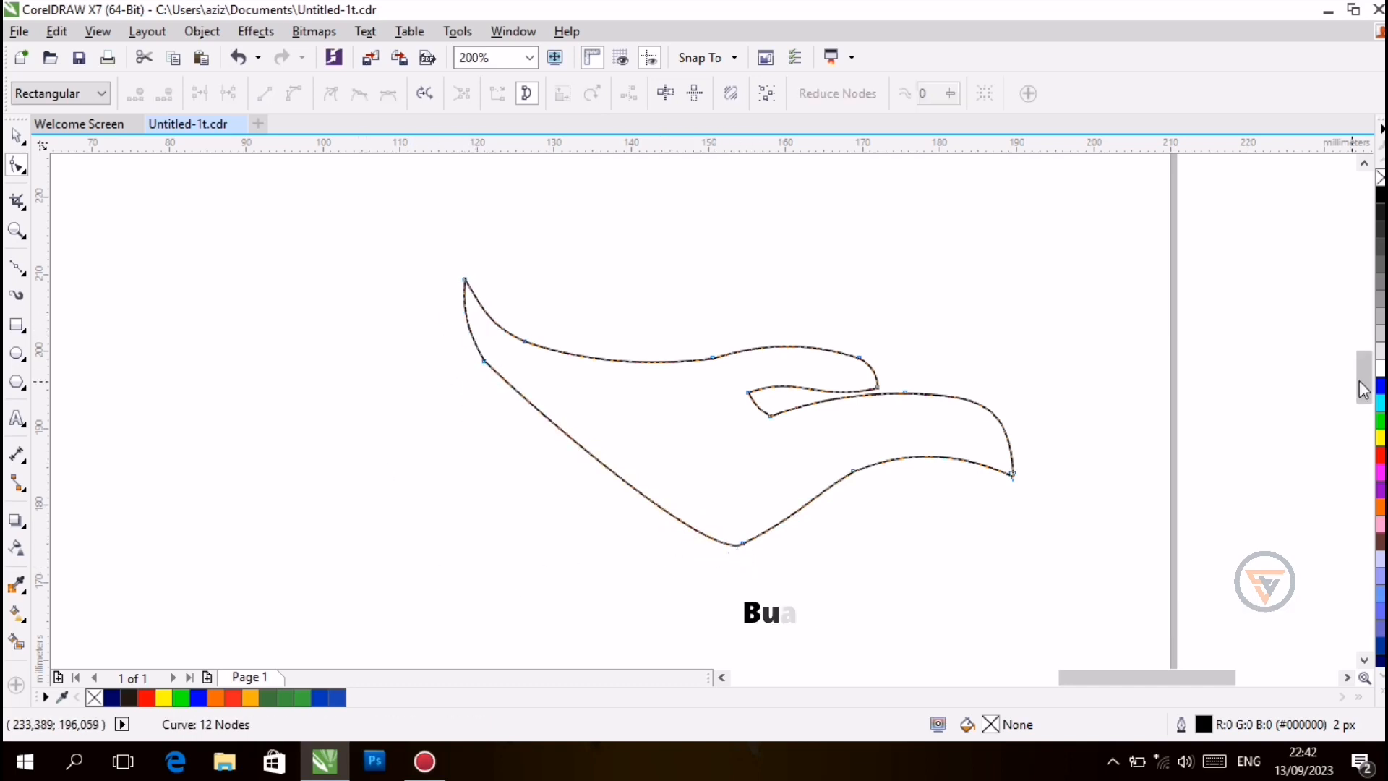
Step: Draw a long, narrow closed four-sided wing shape about 128 mm wide with the Bézier tool, sloping up leftward from below the head
drag(1364, 387, 1364, 405)
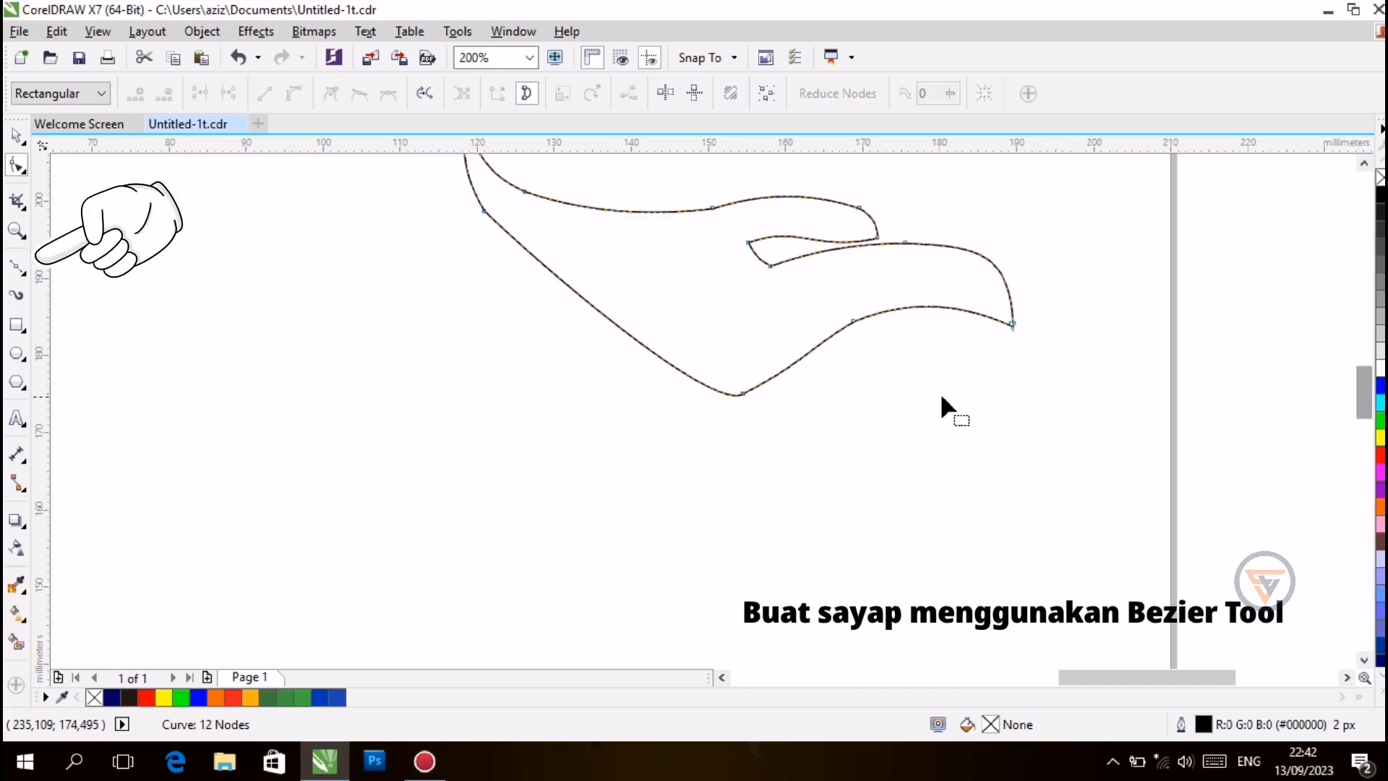
click(16, 266)
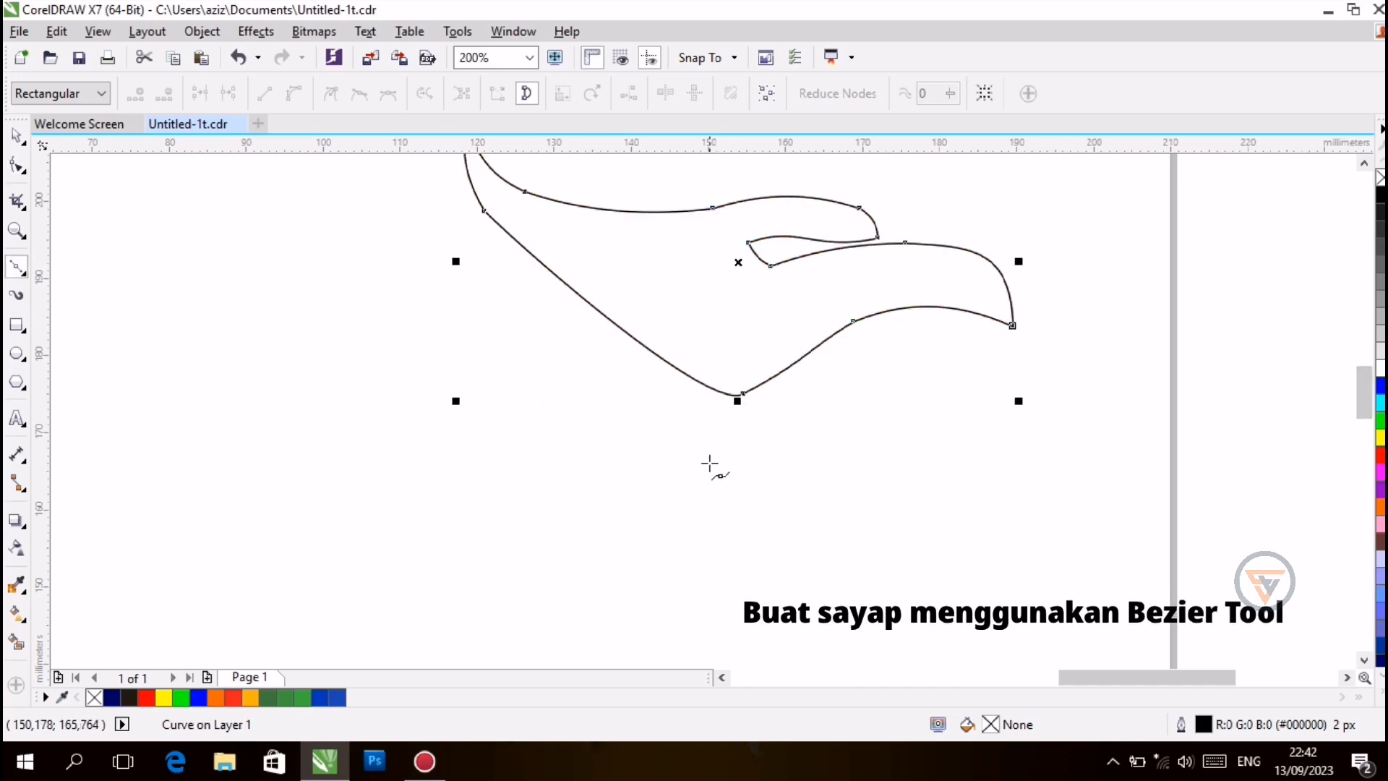
click(710, 428)
click(529, 57)
click(496, 207)
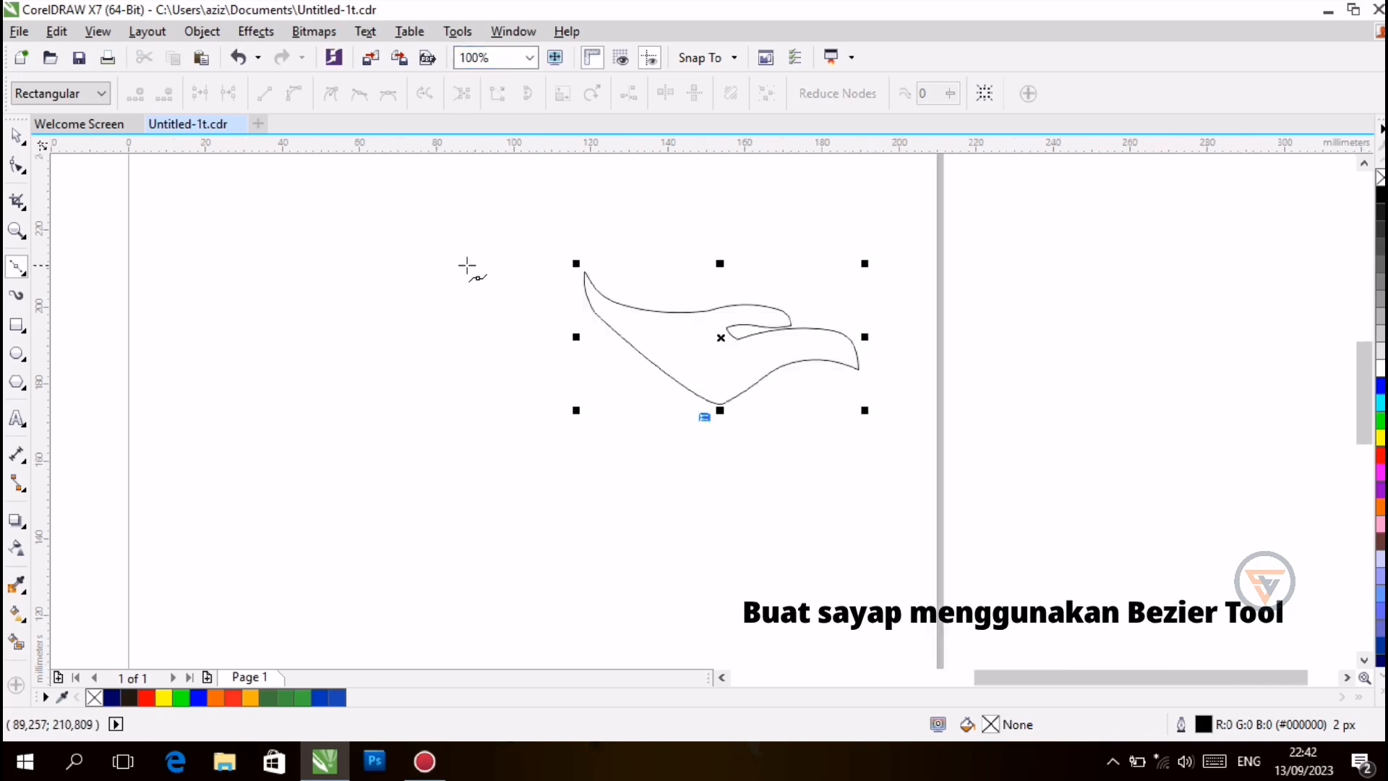
click(217, 245)
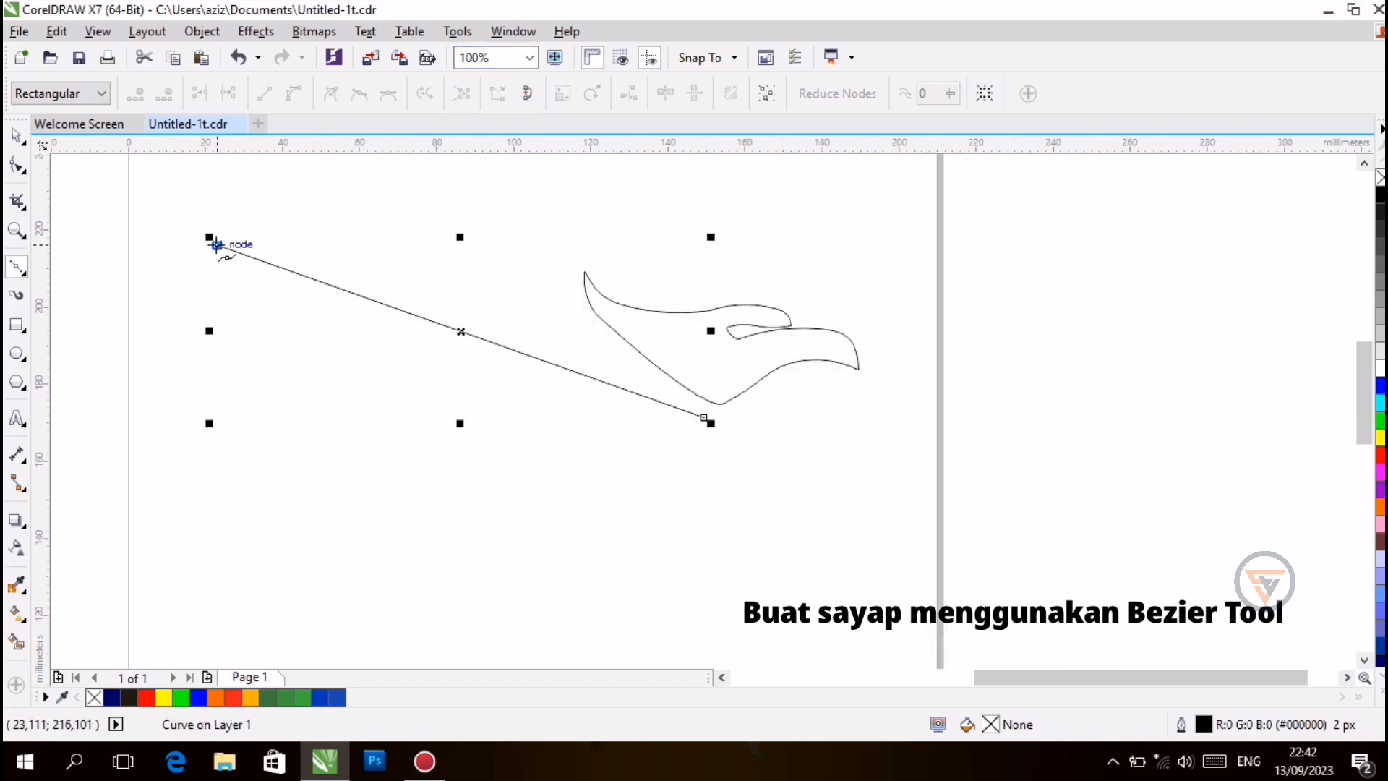
click(211, 259)
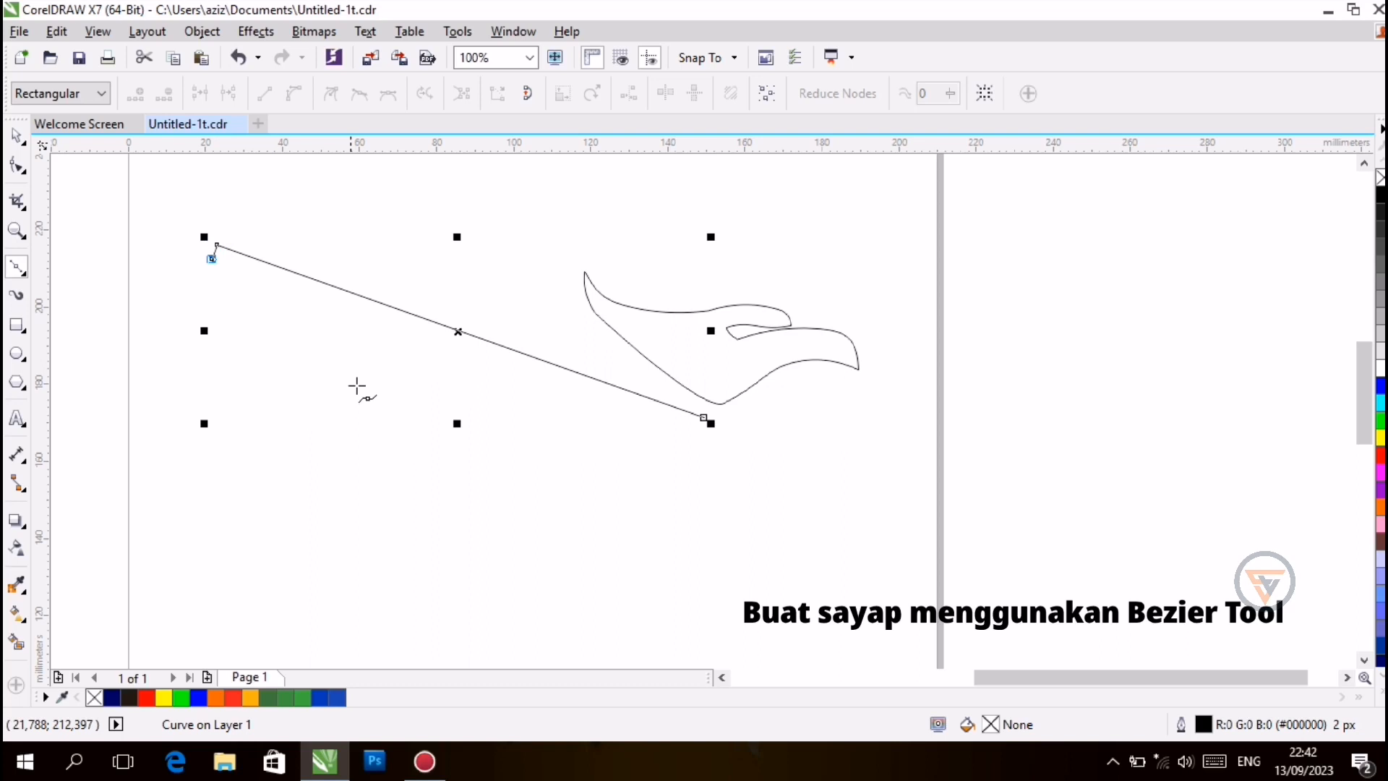
click(693, 446)
click(703, 418)
Step: Move the lower corner of the wing's front end back along its edge and curve the short end outward
click(21, 167)
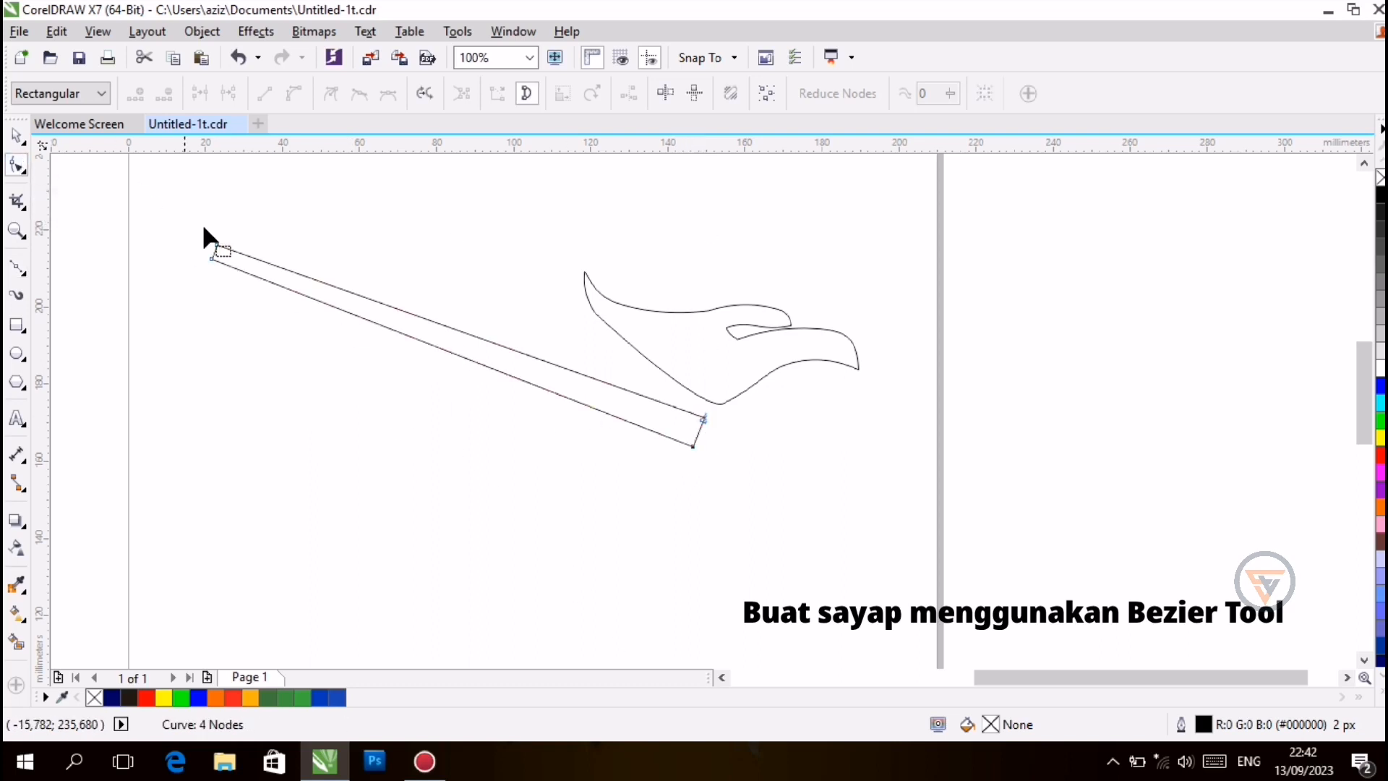
click(529, 58)
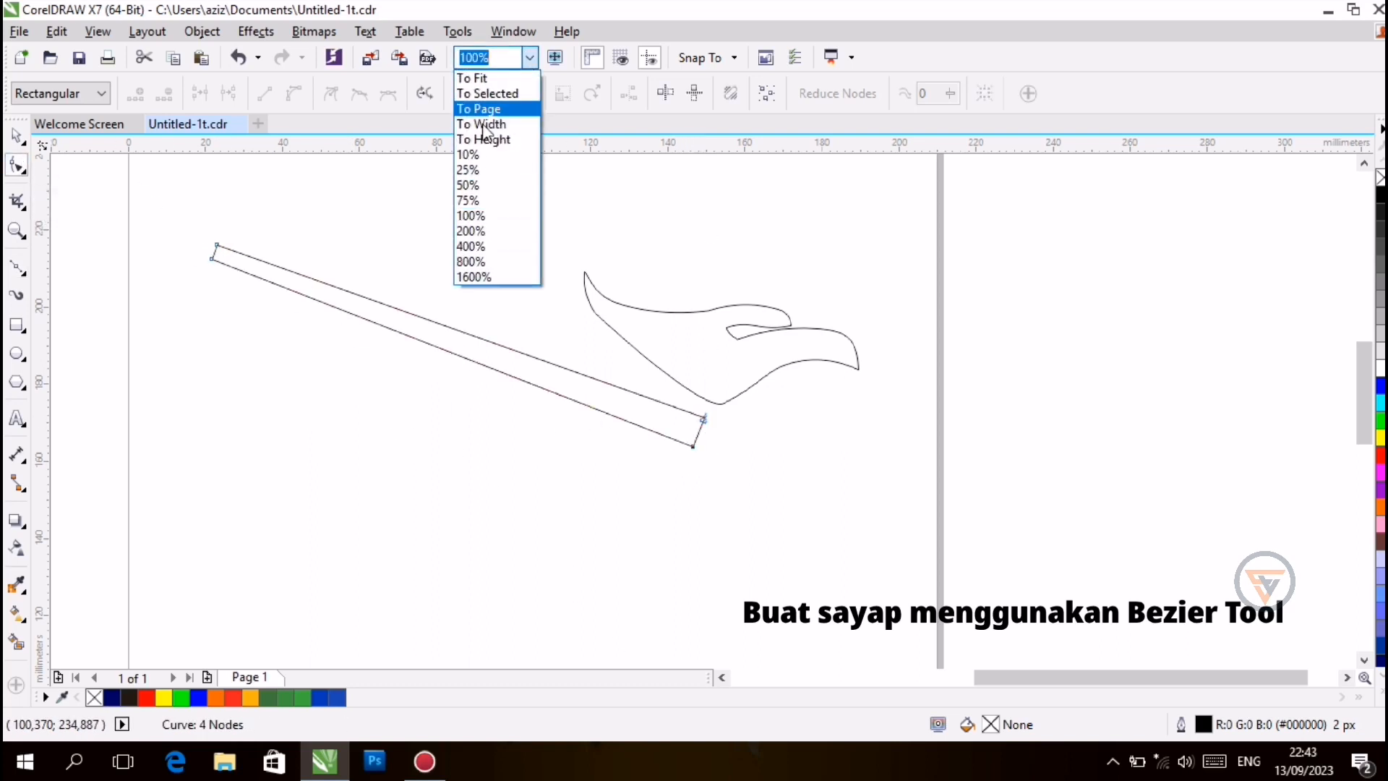
click(474, 231)
click(672, 449)
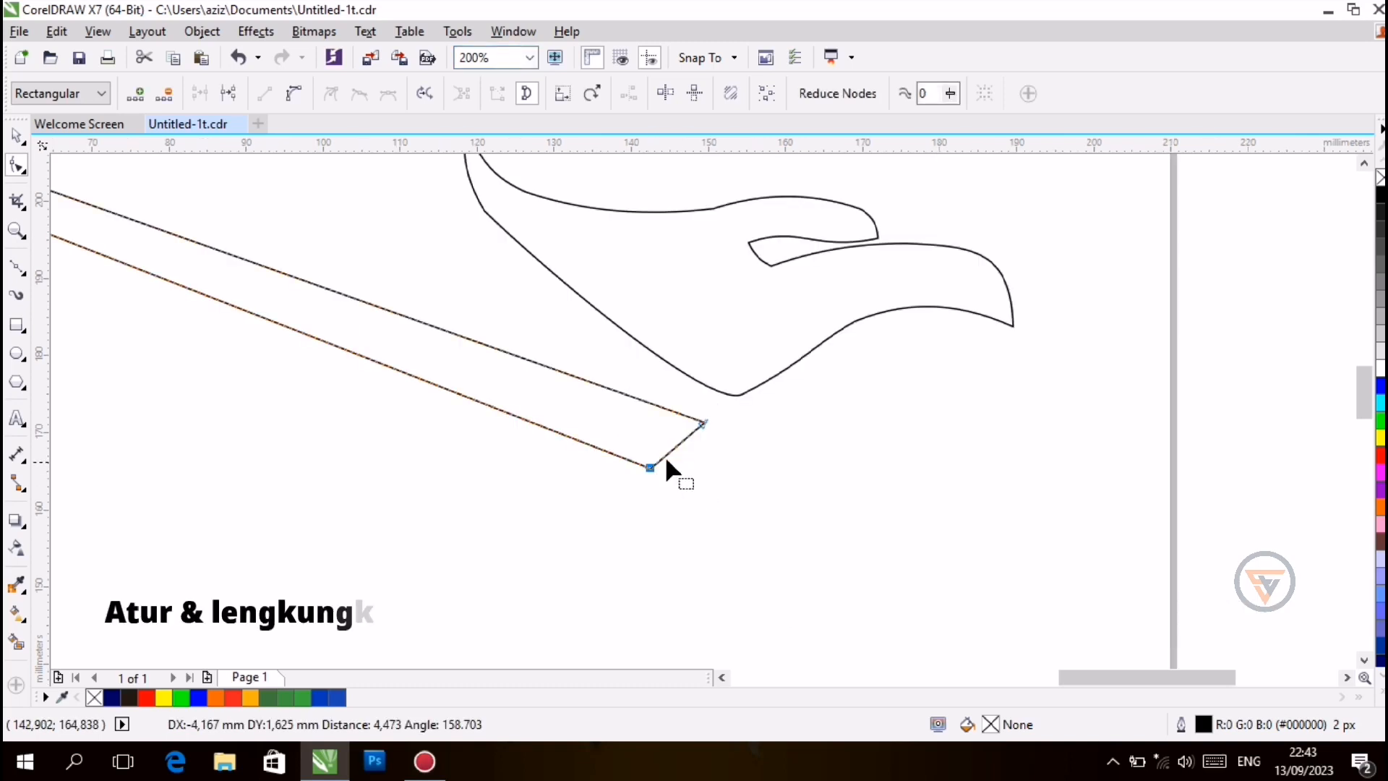
click(294, 94)
mouse_move(675, 456)
mouse_down()
mouse_move(620, 457)
mouse_move(697, 460)
mouse_move(660, 468)
mouse_up()
click(755, 524)
Step: Convert the wing's lower edge to a curve, pull its far corner downward and arch the edge upward
click(723, 679)
click(722, 677)
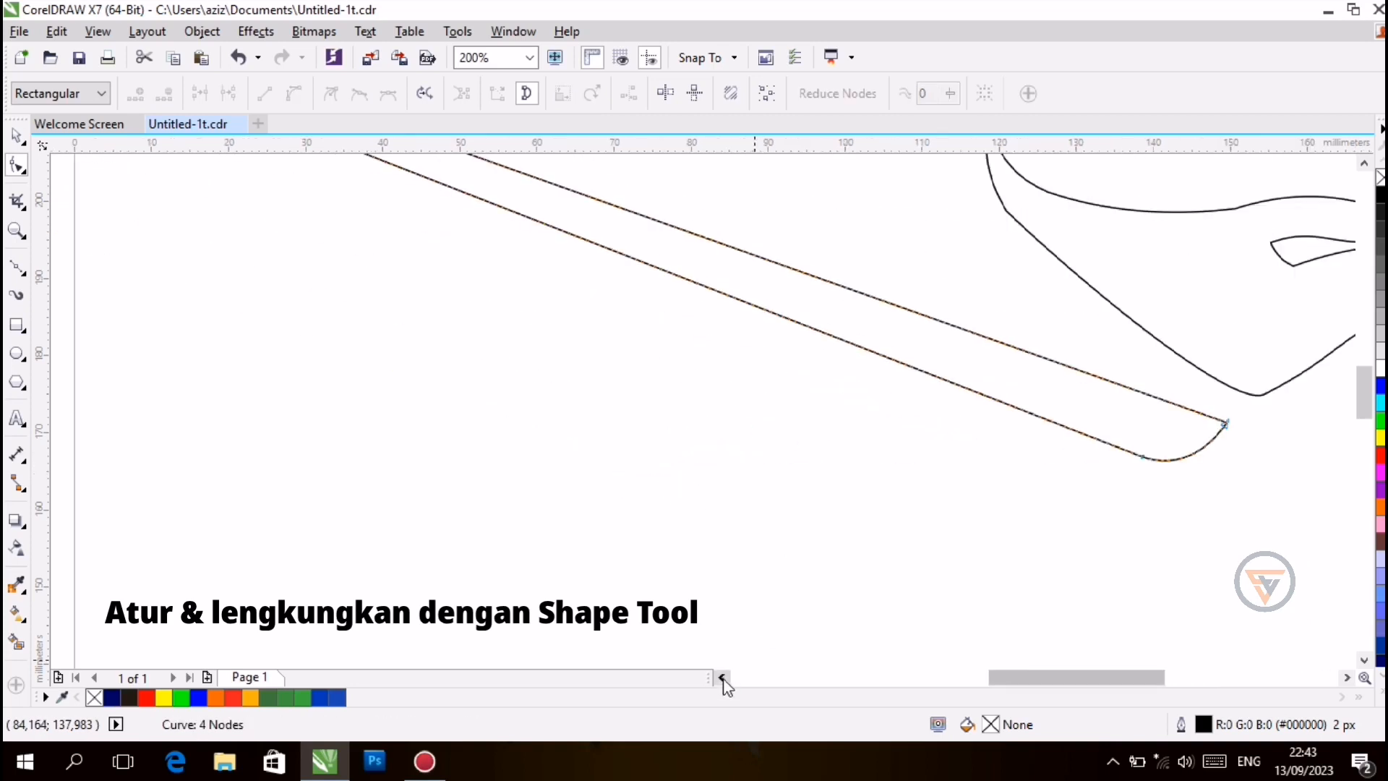
click(530, 57)
click(480, 232)
click(923, 433)
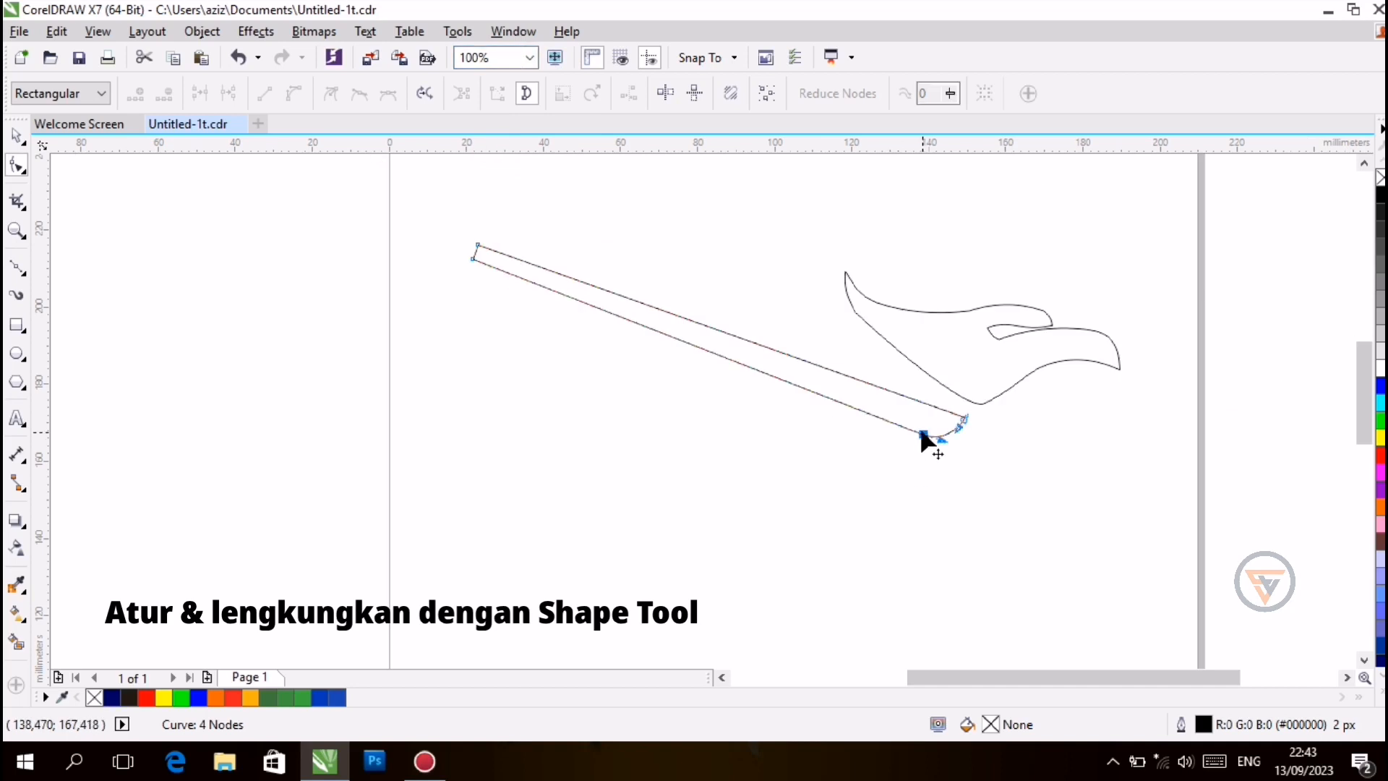
click(854, 407)
click(293, 93)
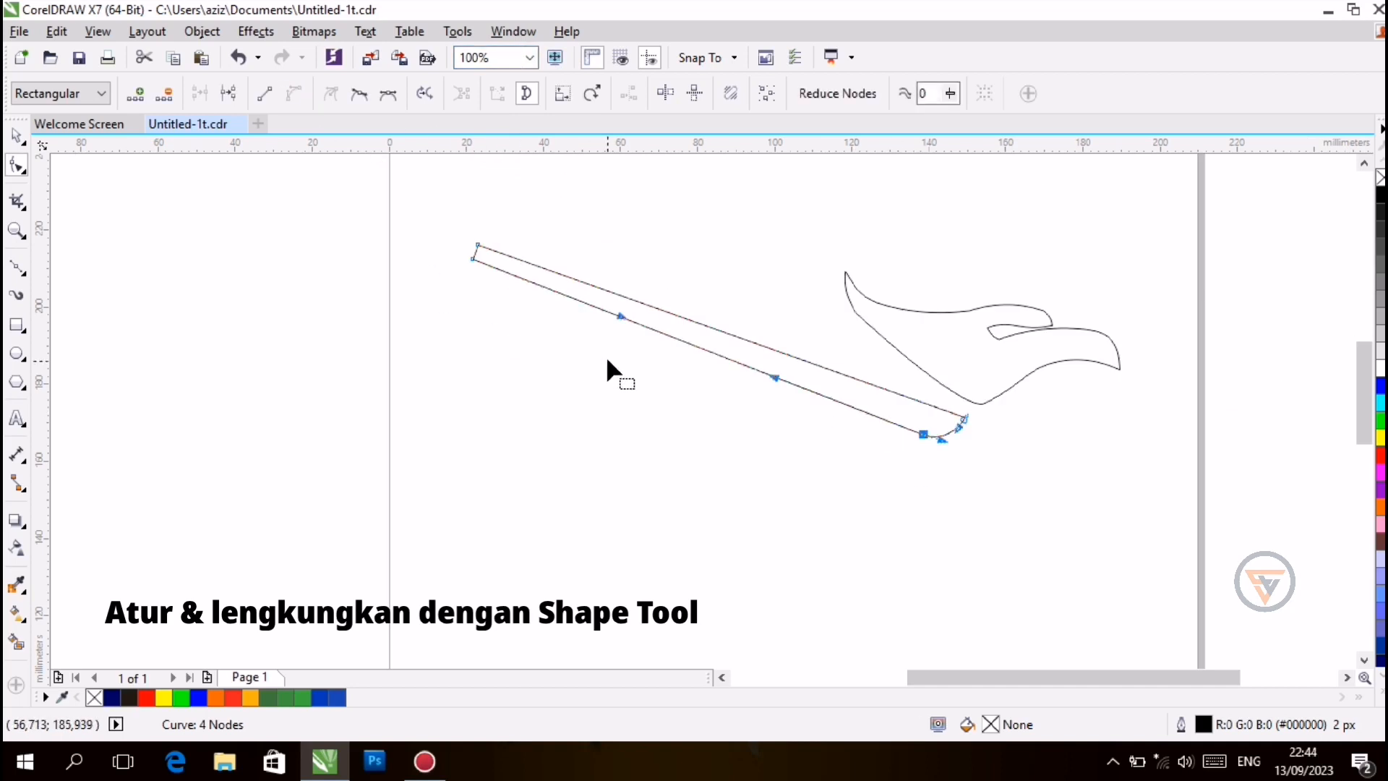
drag(473, 258, 438, 342)
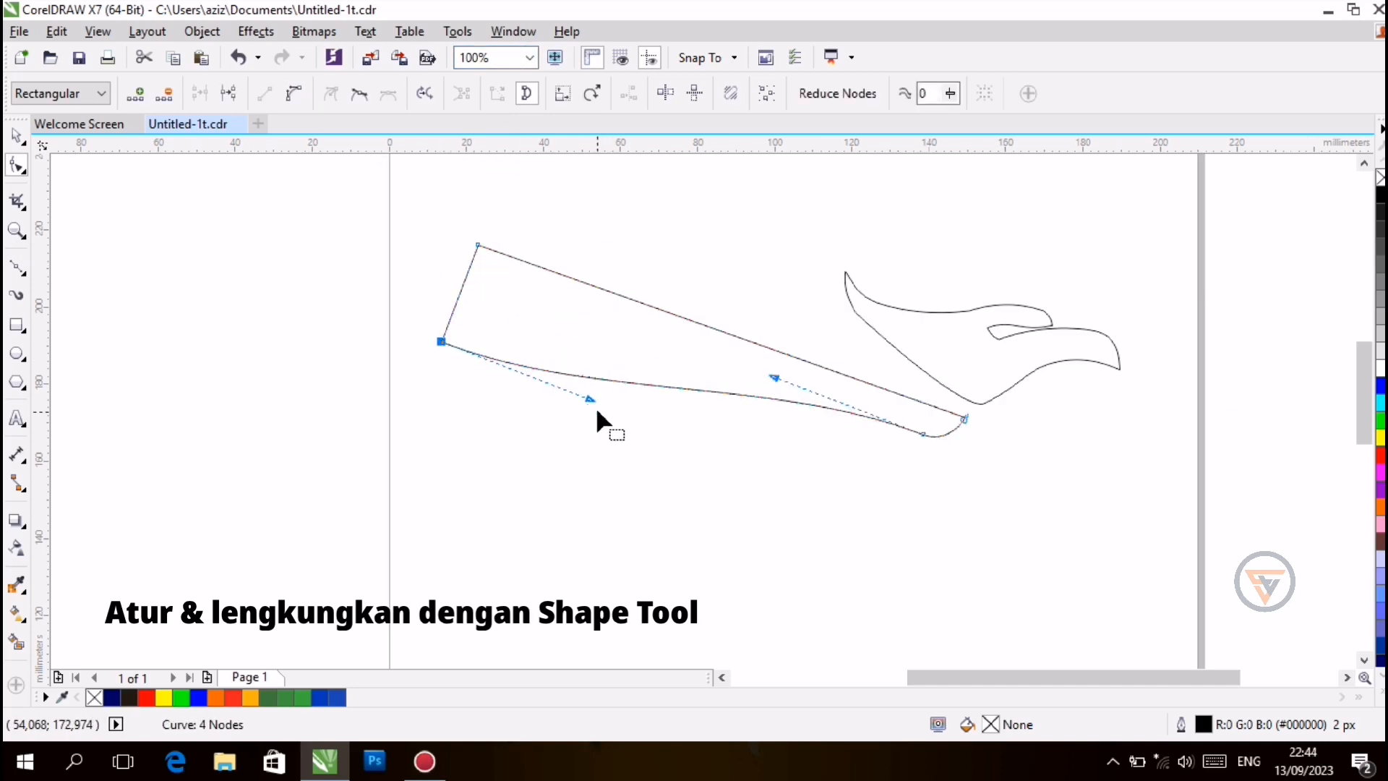
drag(590, 398, 593, 296)
drag(774, 372, 649, 305)
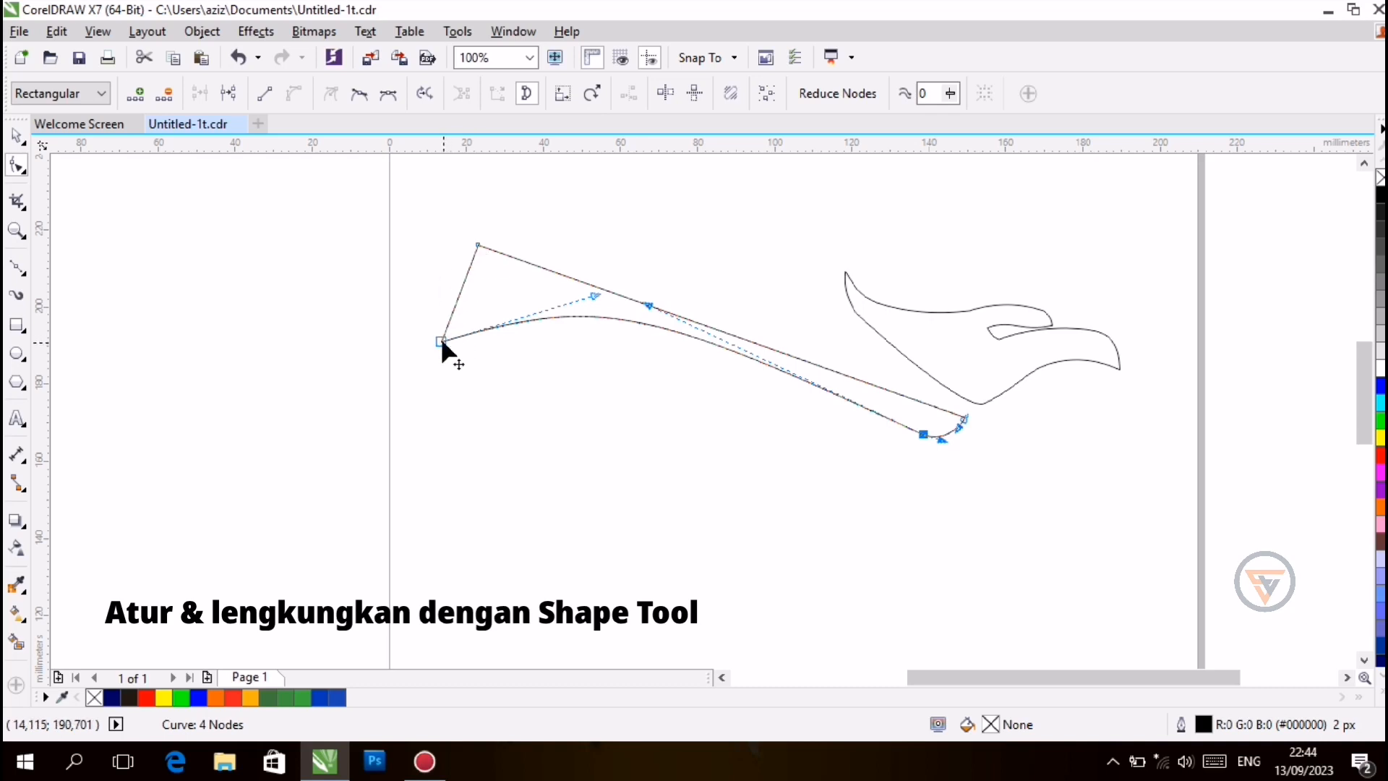
Step: Extend the wing's far end up and to the left by moving both corners, and arch its upper edge upward
drag(440, 337, 279, 207)
drag(981, 678, 945, 675)
drag(1364, 389, 1364, 351)
drag(594, 433, 396, 354)
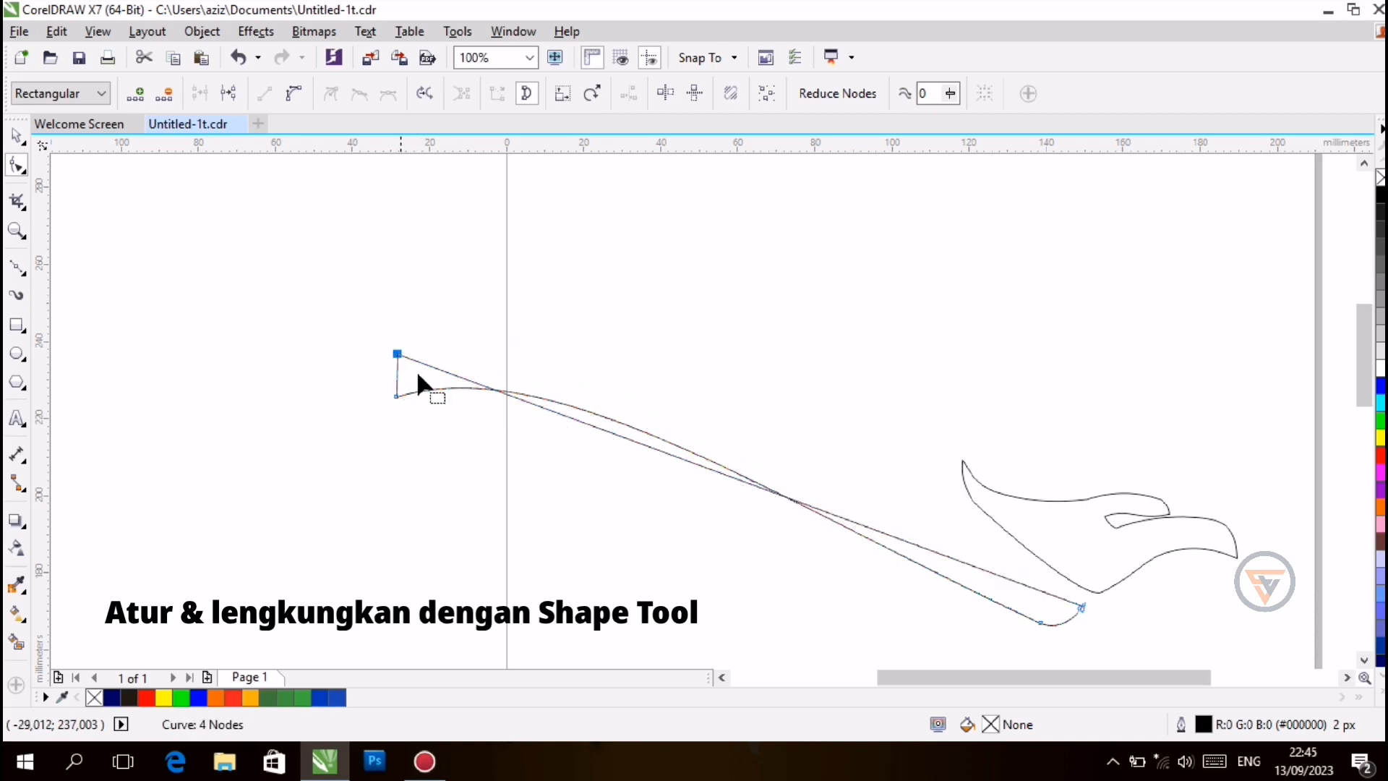
drag(720, 472, 734, 444)
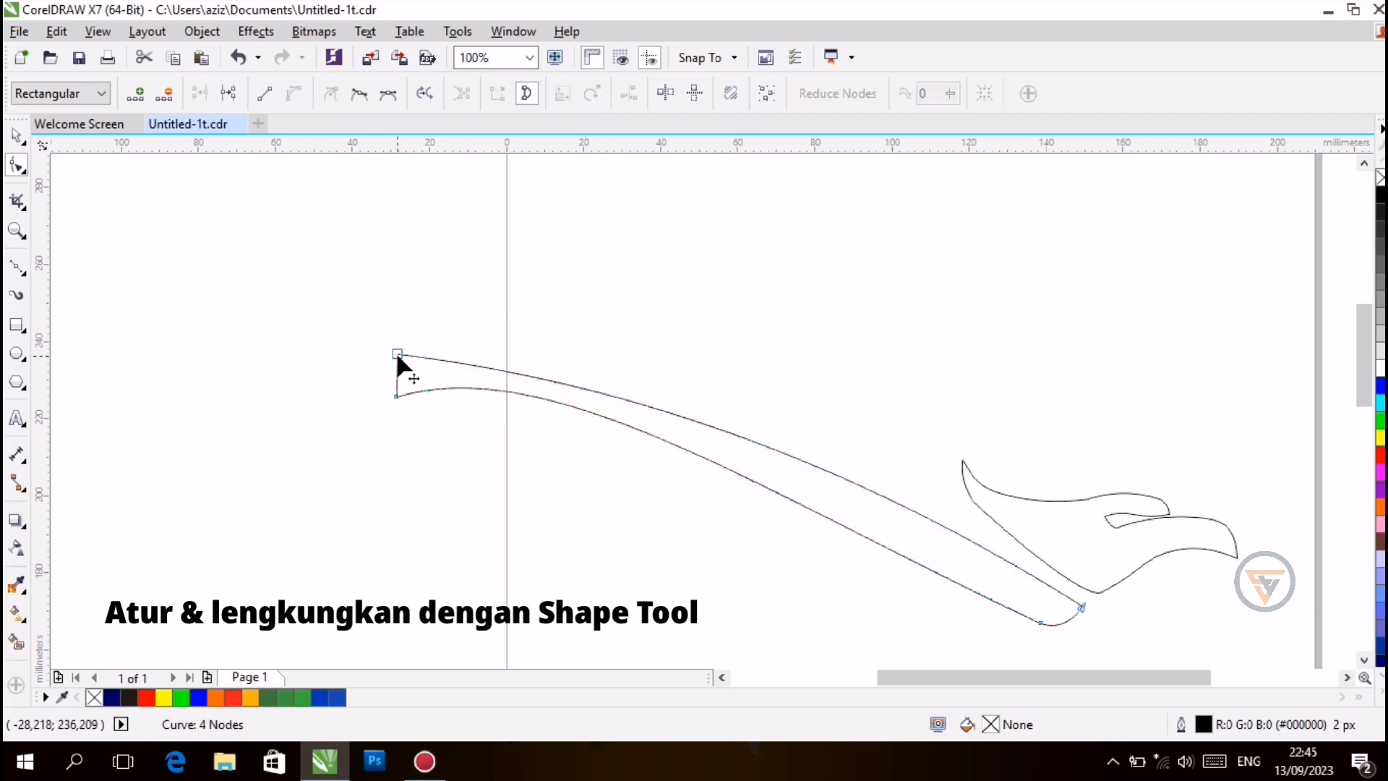
Step: Bring the upper corner of the wing's far end onto the lower one to form a pointed tip, and arch the upper edge
drag(396, 354, 397, 397)
drag(642, 427, 743, 344)
drag(873, 475, 904, 450)
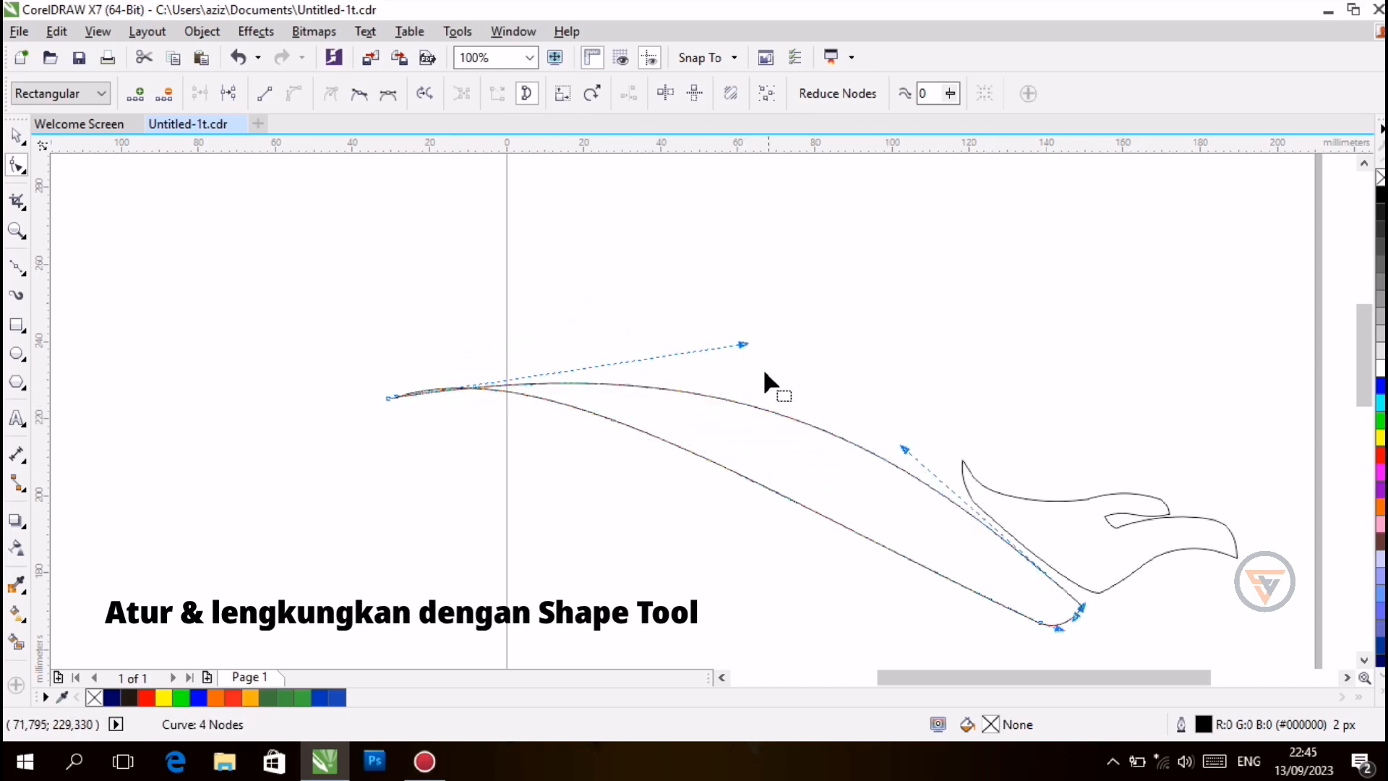
Step: Bend the wing's lower edge upward so that it follows the arch of the upper edge from the tip to the front end
click(1039, 626)
drag(553, 354, 560, 403)
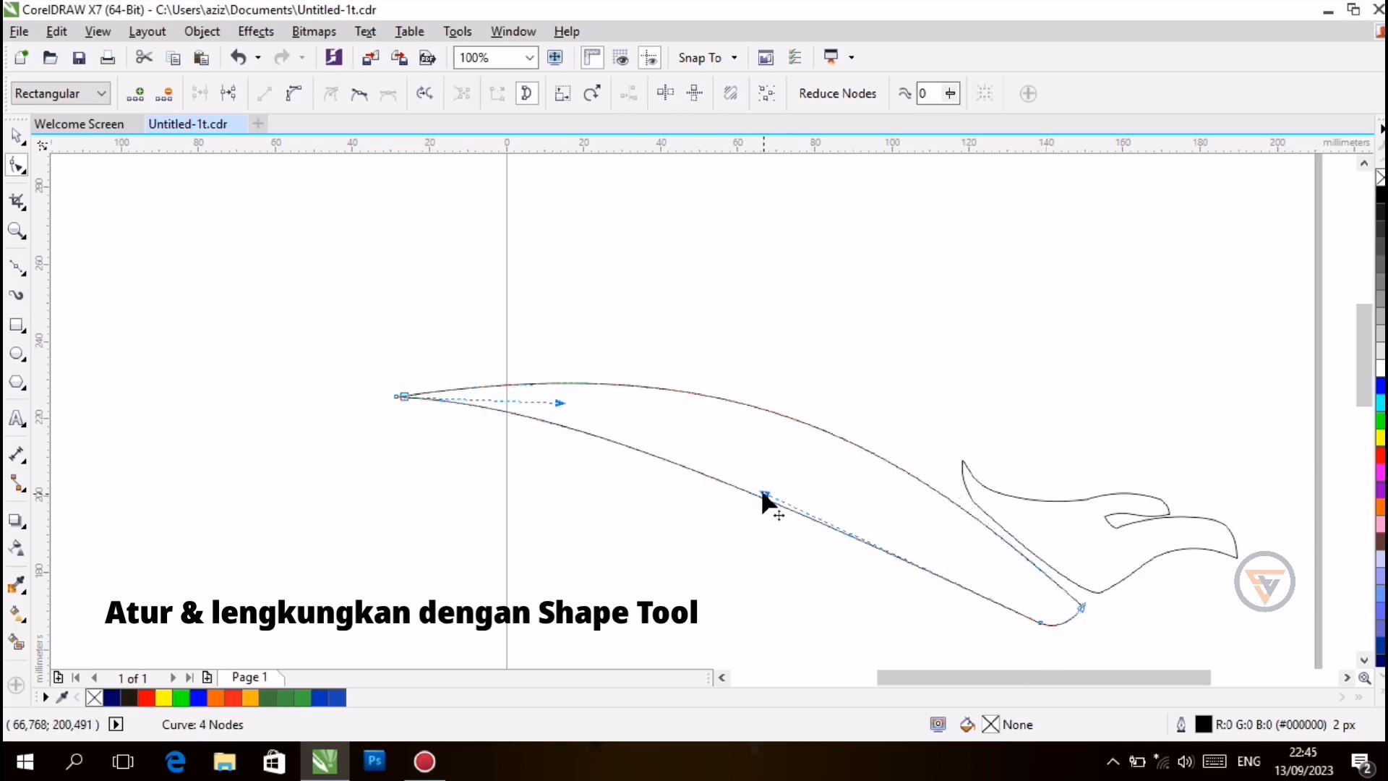
drag(764, 495, 753, 370)
drag(560, 403, 569, 383)
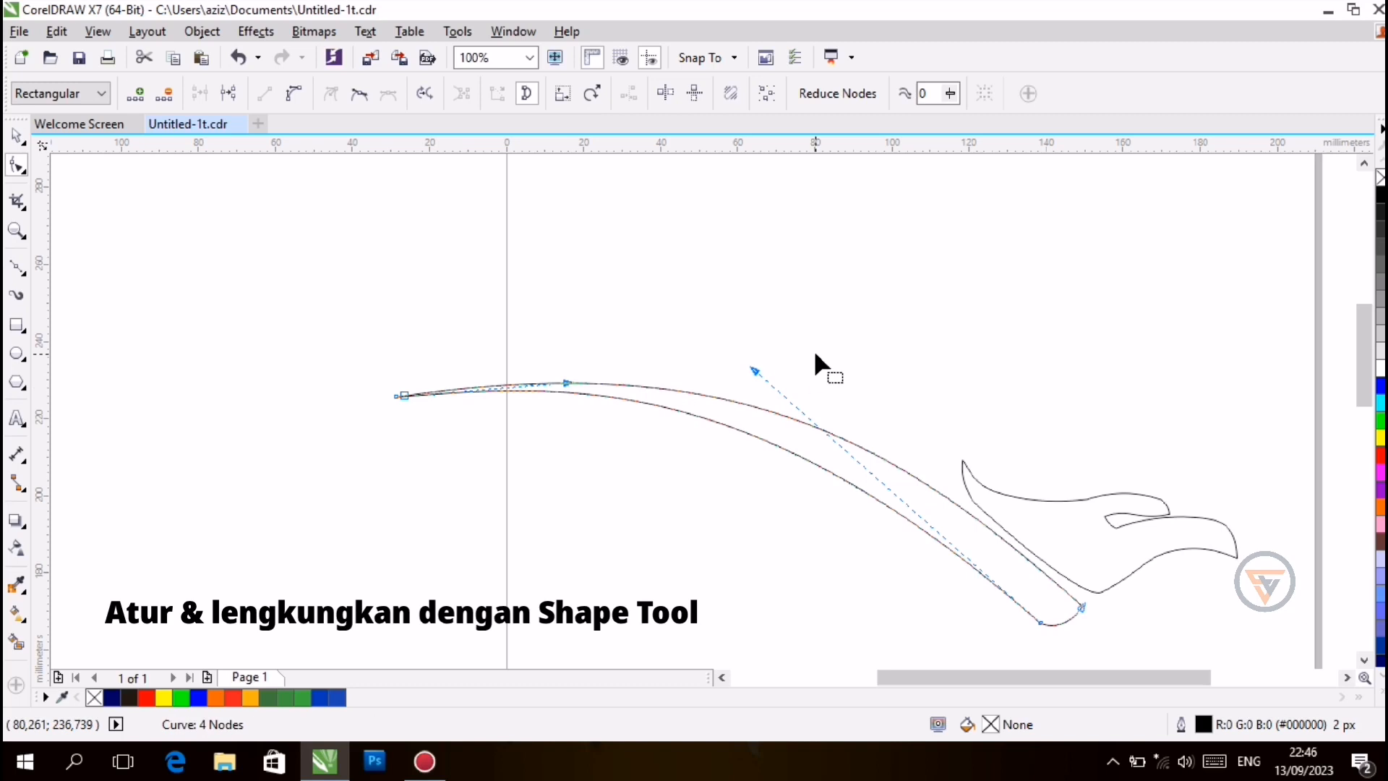
Step: Sharpen the bend of the wing's upper edge near mid-length, straightening the edge on both sides of it
click(1067, 594)
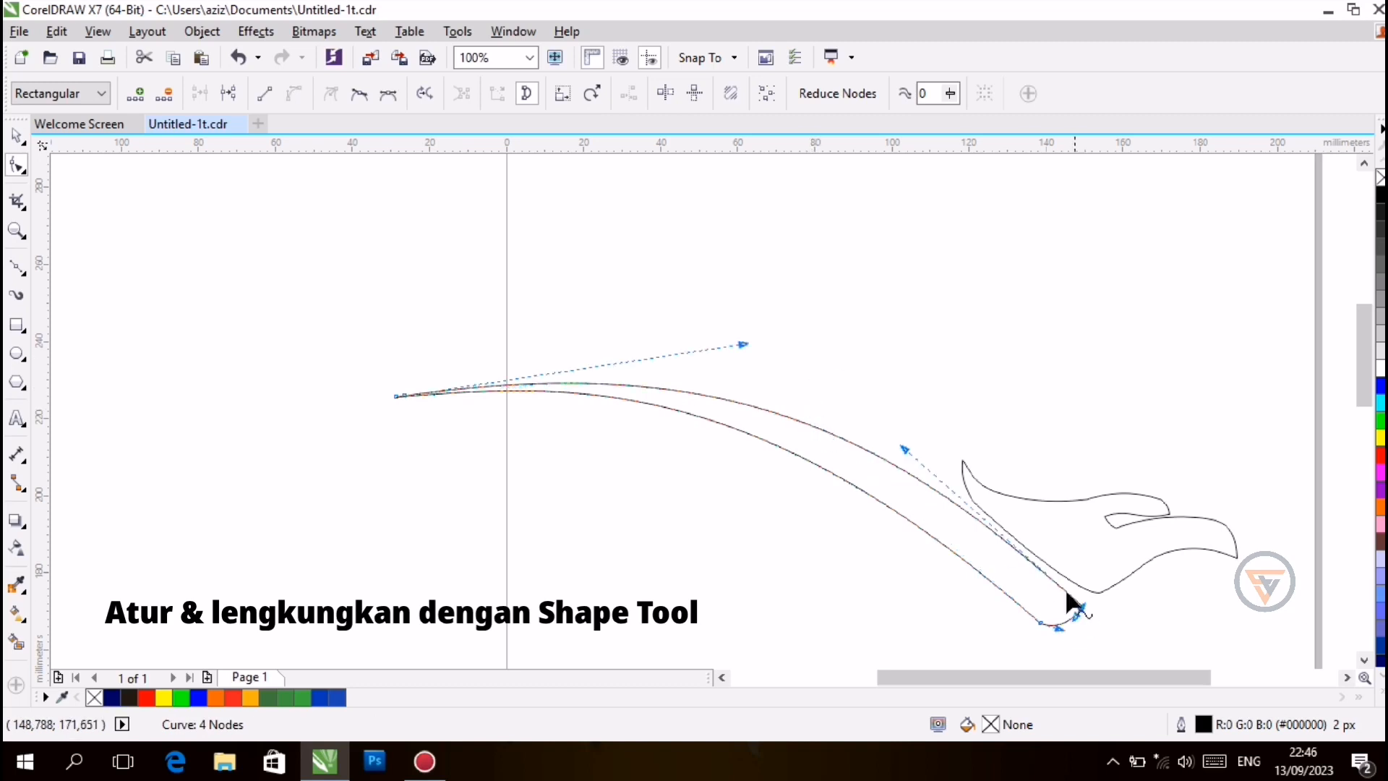
drag(743, 345, 819, 349)
drag(905, 452, 776, 358)
Step: Sharpen the bend of the wing's lower edge to match the upper one, and move the front end's lower corner slightly up and left
click(1041, 623)
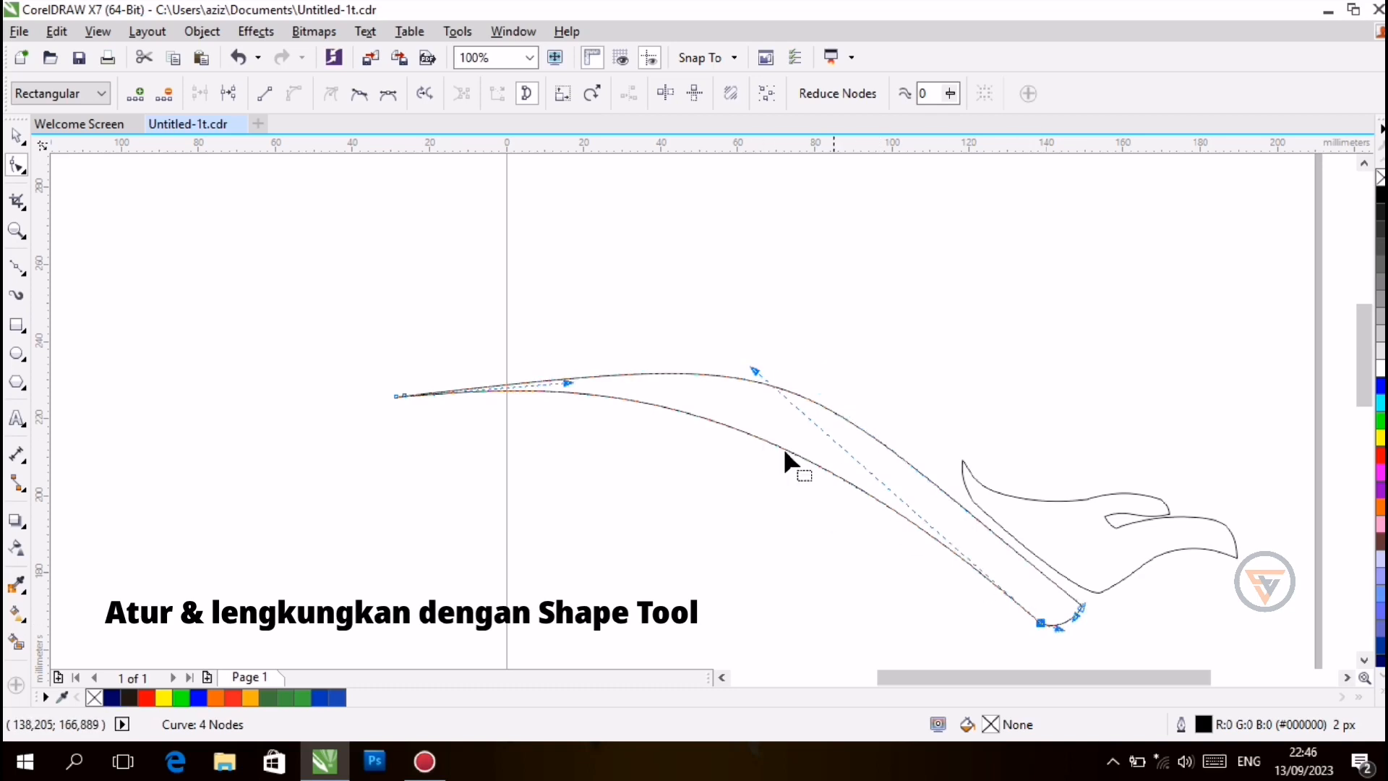
drag(570, 382, 802, 367)
click(605, 534)
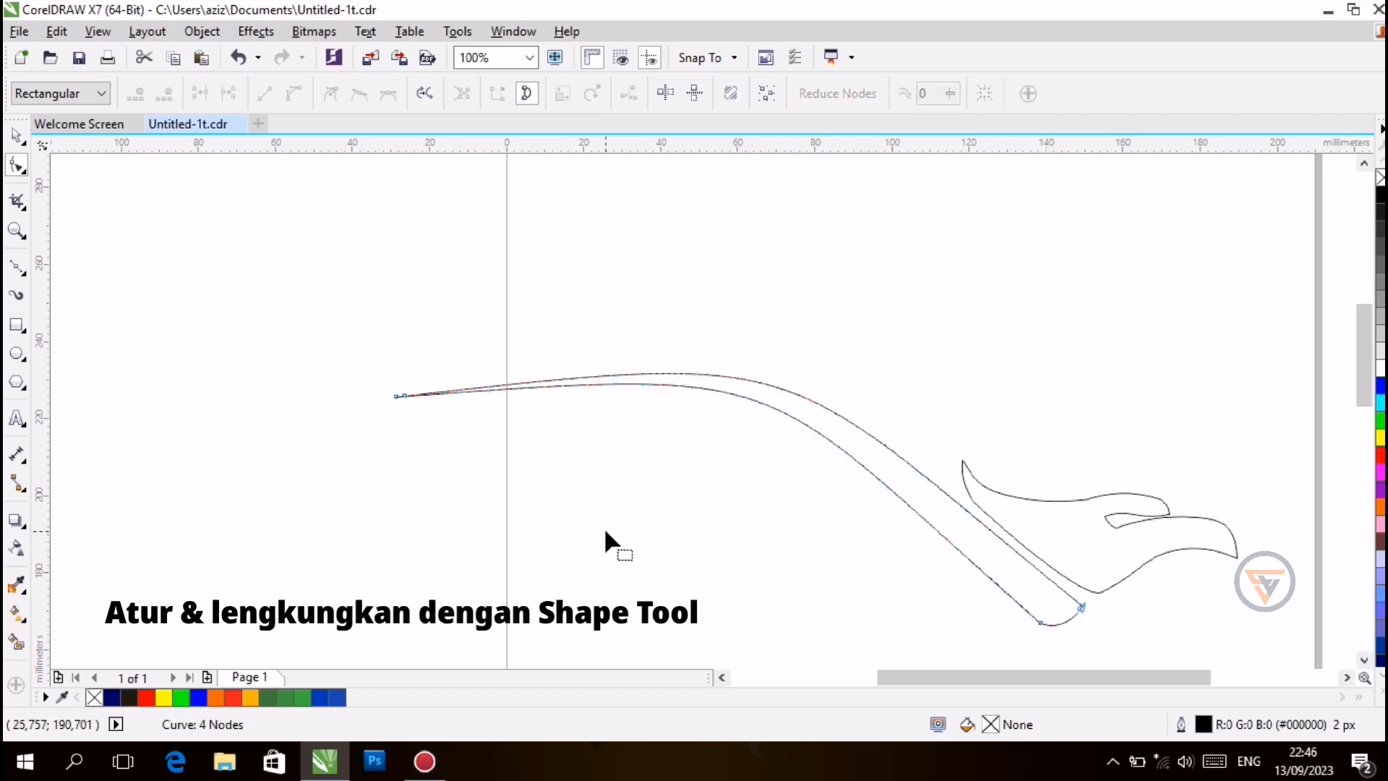
click(1031, 618)
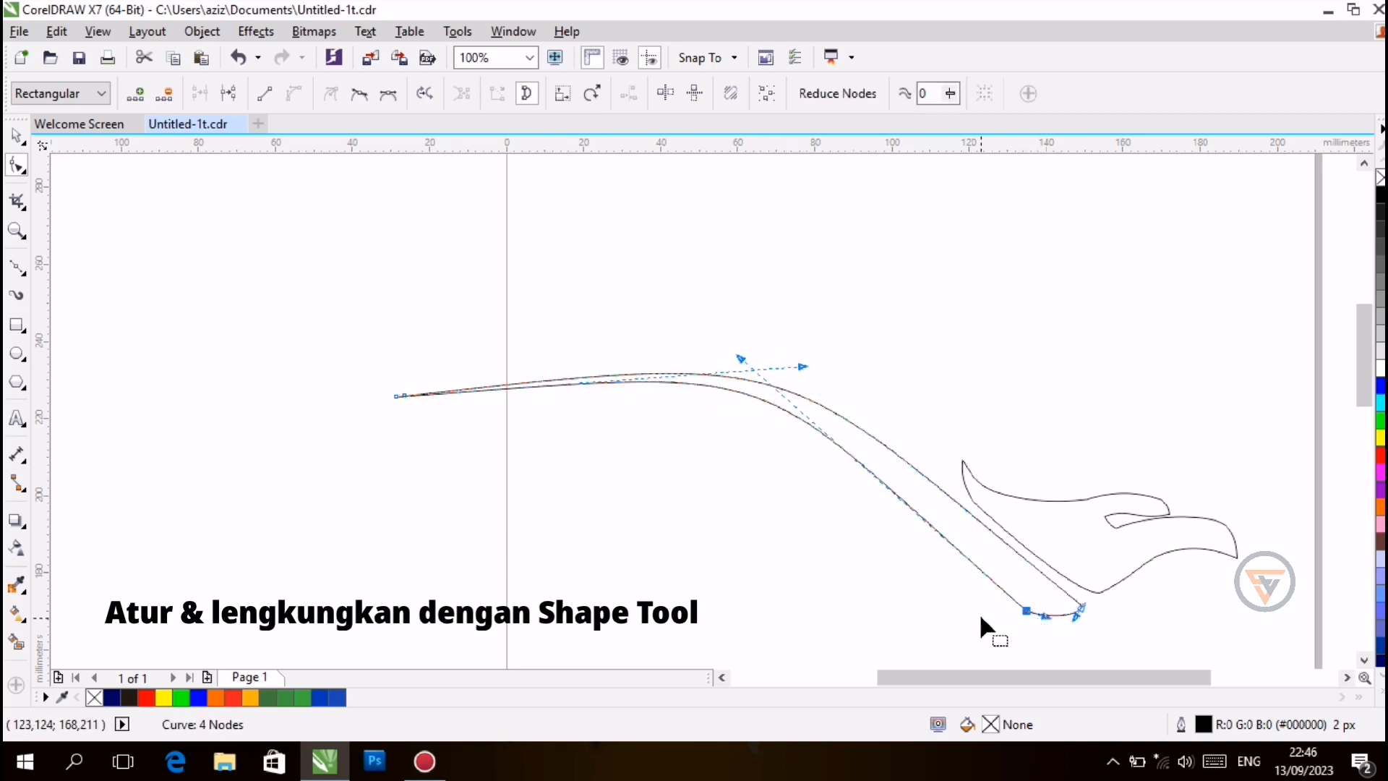
click(492, 550)
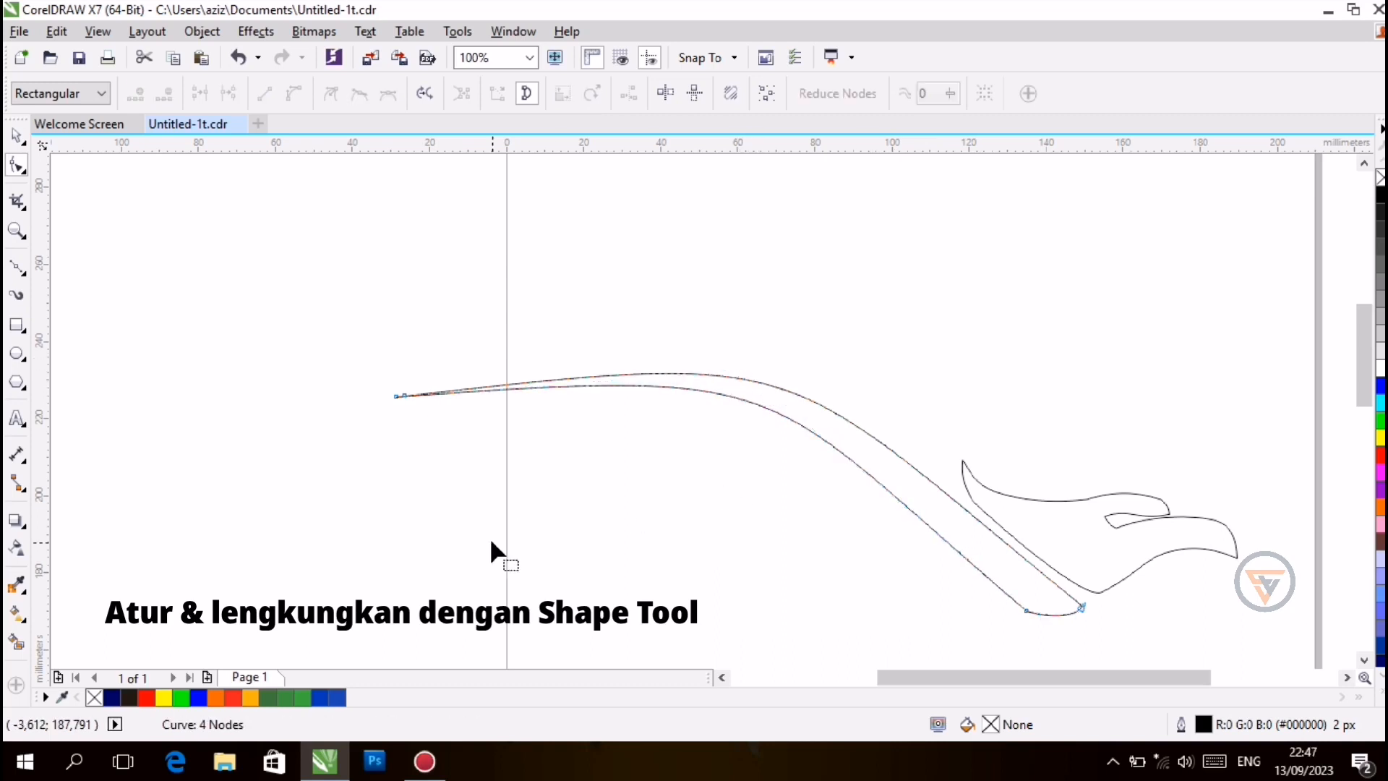
Step: Raise the wing's pointed tip and reshape both long edges so they run almost horizontally before bending down toward the front end
drag(399, 398, 402, 367)
drag(801, 340, 902, 375)
click(1082, 606)
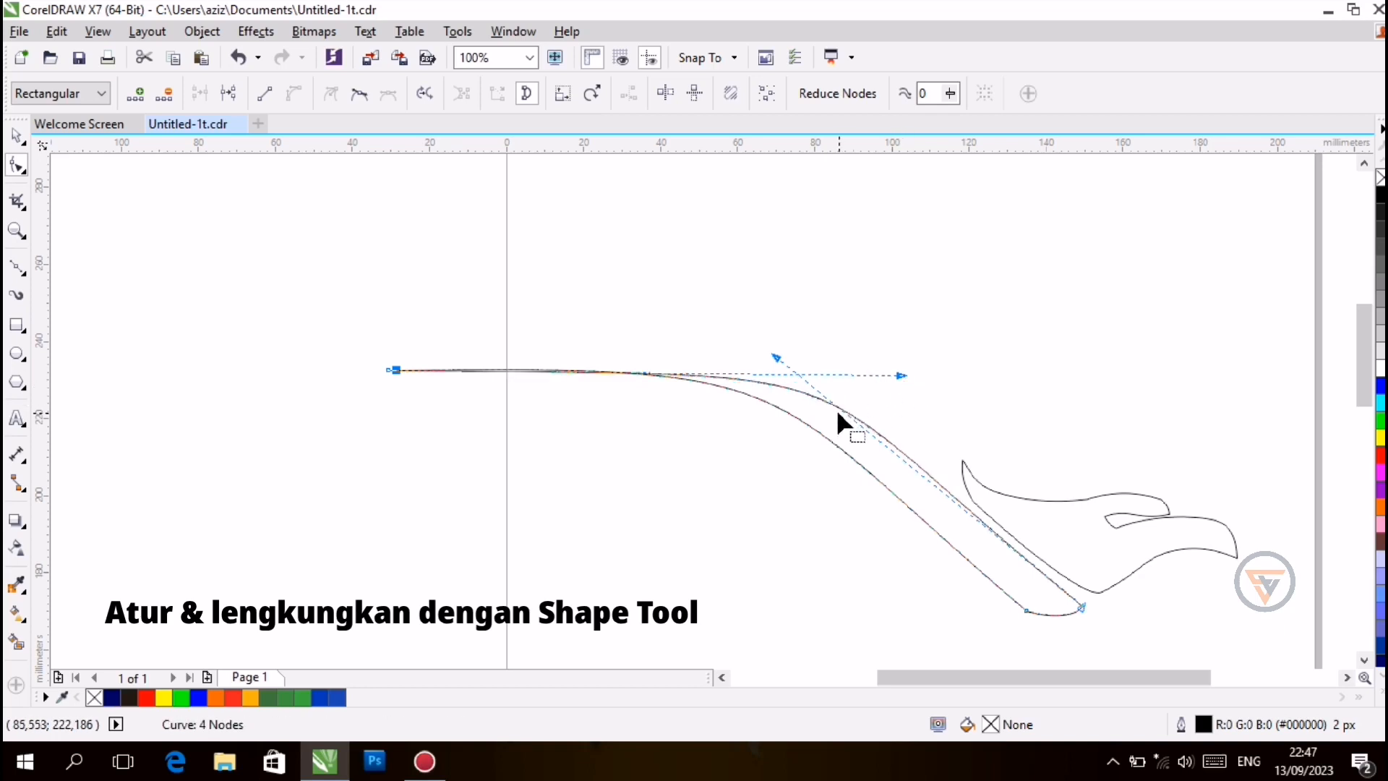
click(1022, 606)
drag(817, 365, 884, 389)
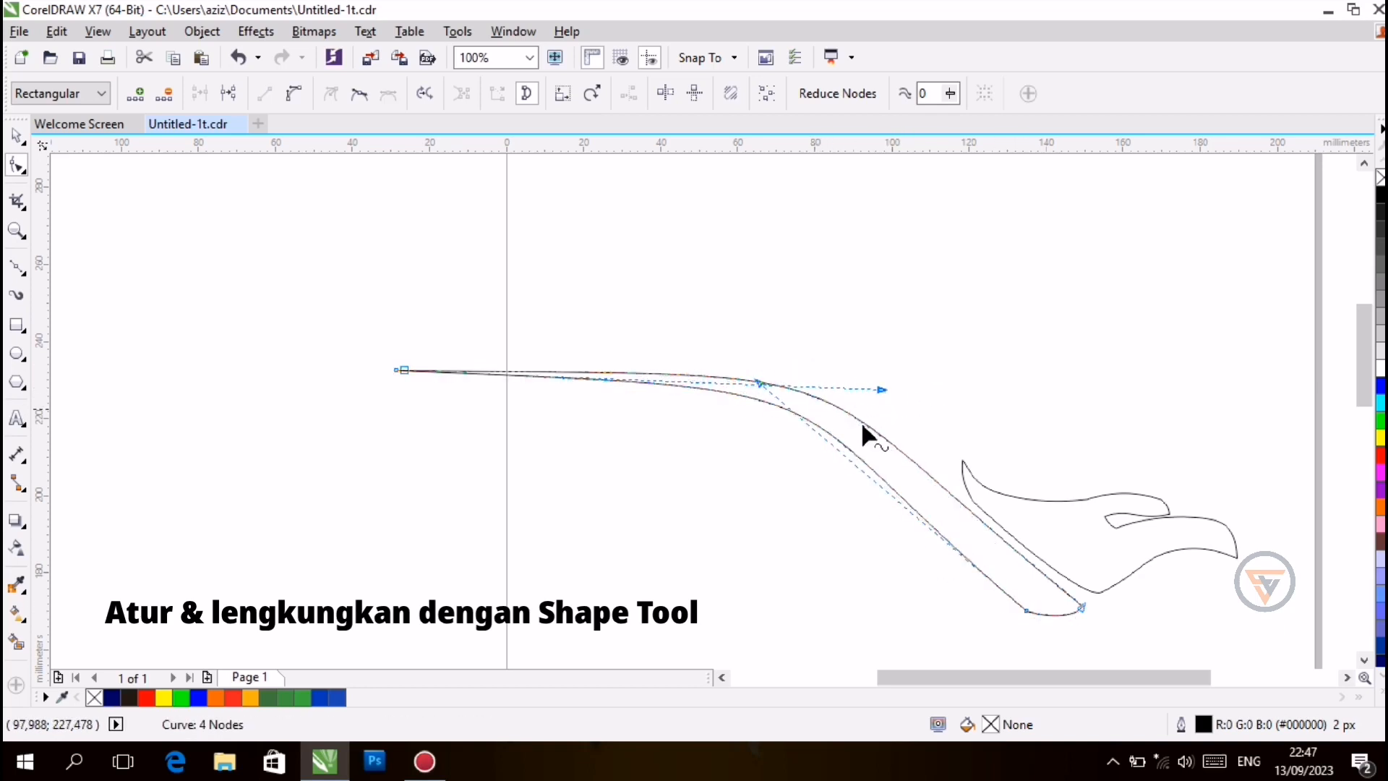
click(597, 577)
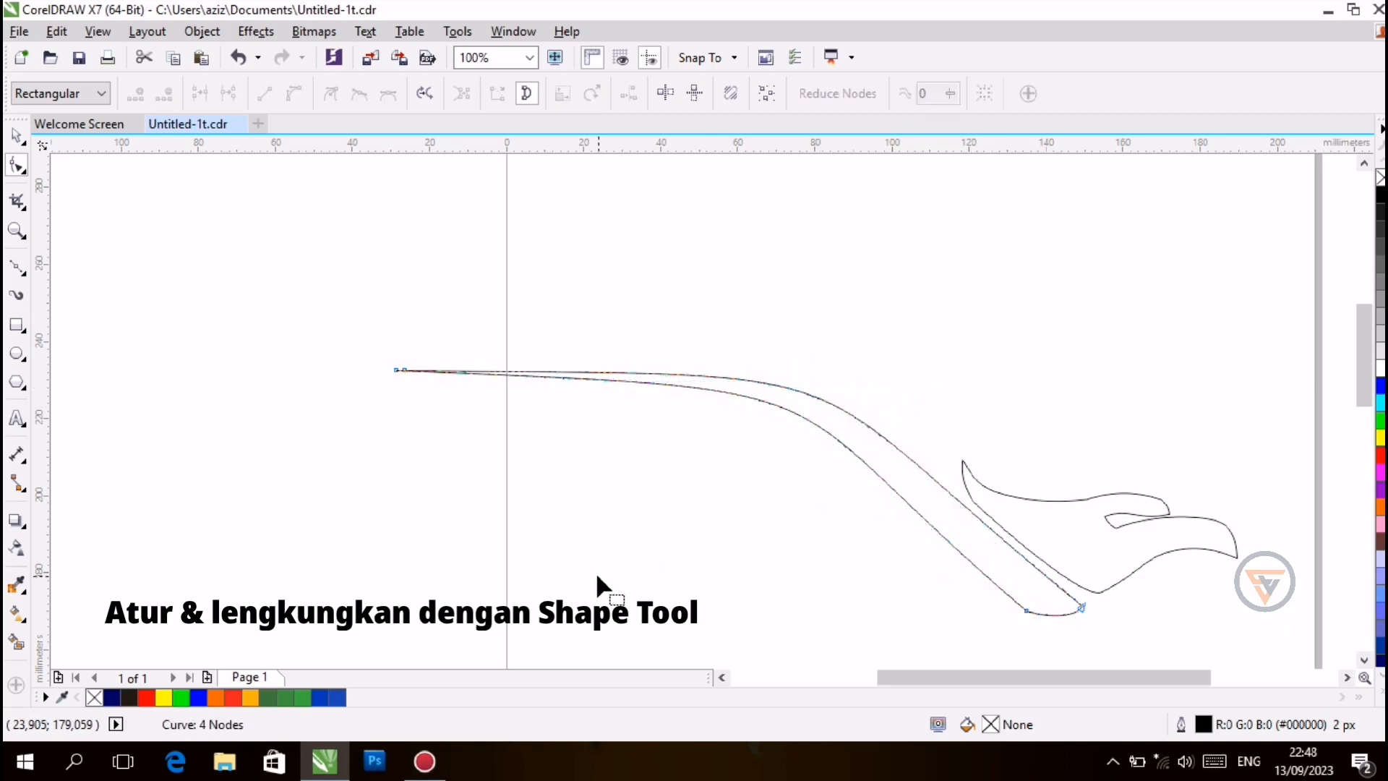
Step: Adjust the lowest node of the bird's head outline and round the neck corner beside the wing's front end
click(1099, 587)
drag(1099, 588, 1091, 592)
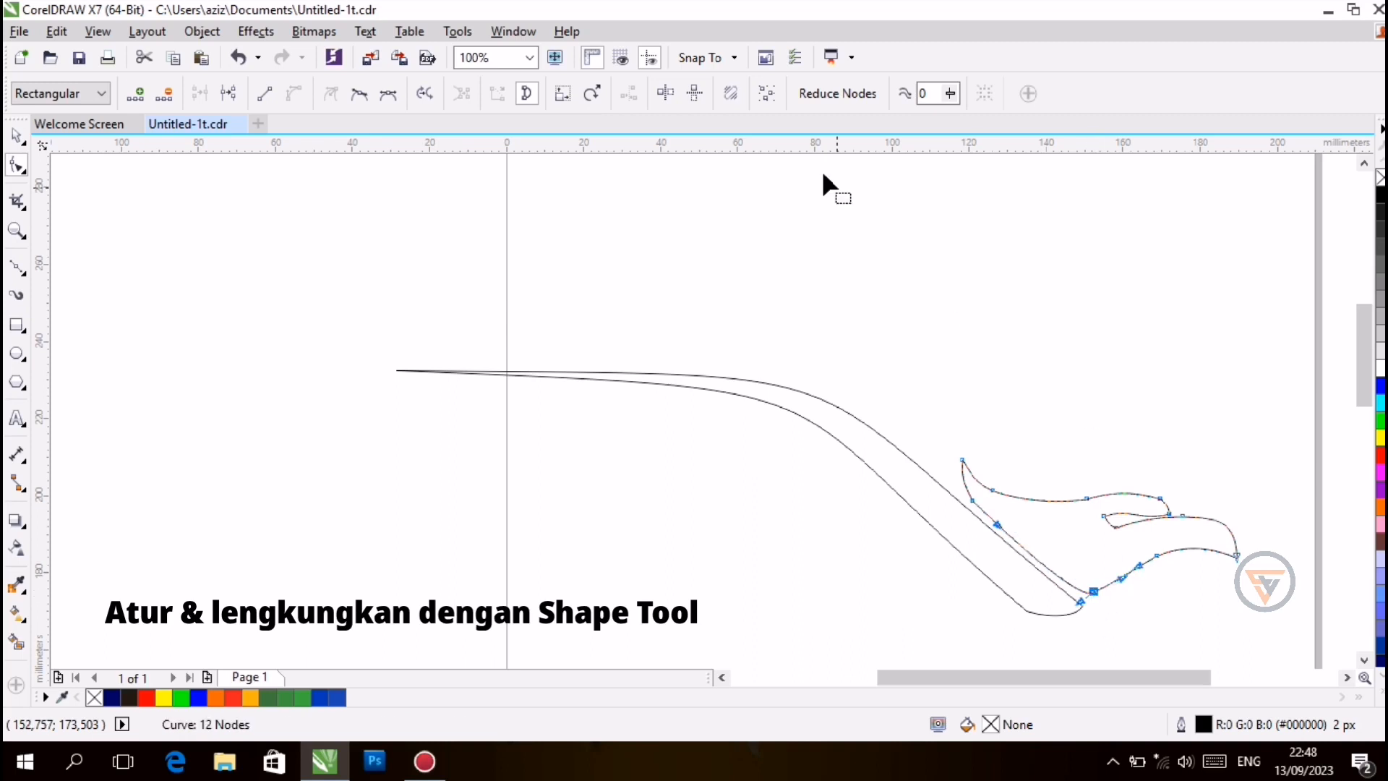
click(530, 57)
click(470, 229)
drag(1048, 676, 1122, 675)
mouse_move(1364, 367)
mouse_down()
mouse_move(1363, 408)
mouse_move(1363, 390)
mouse_up()
click(934, 591)
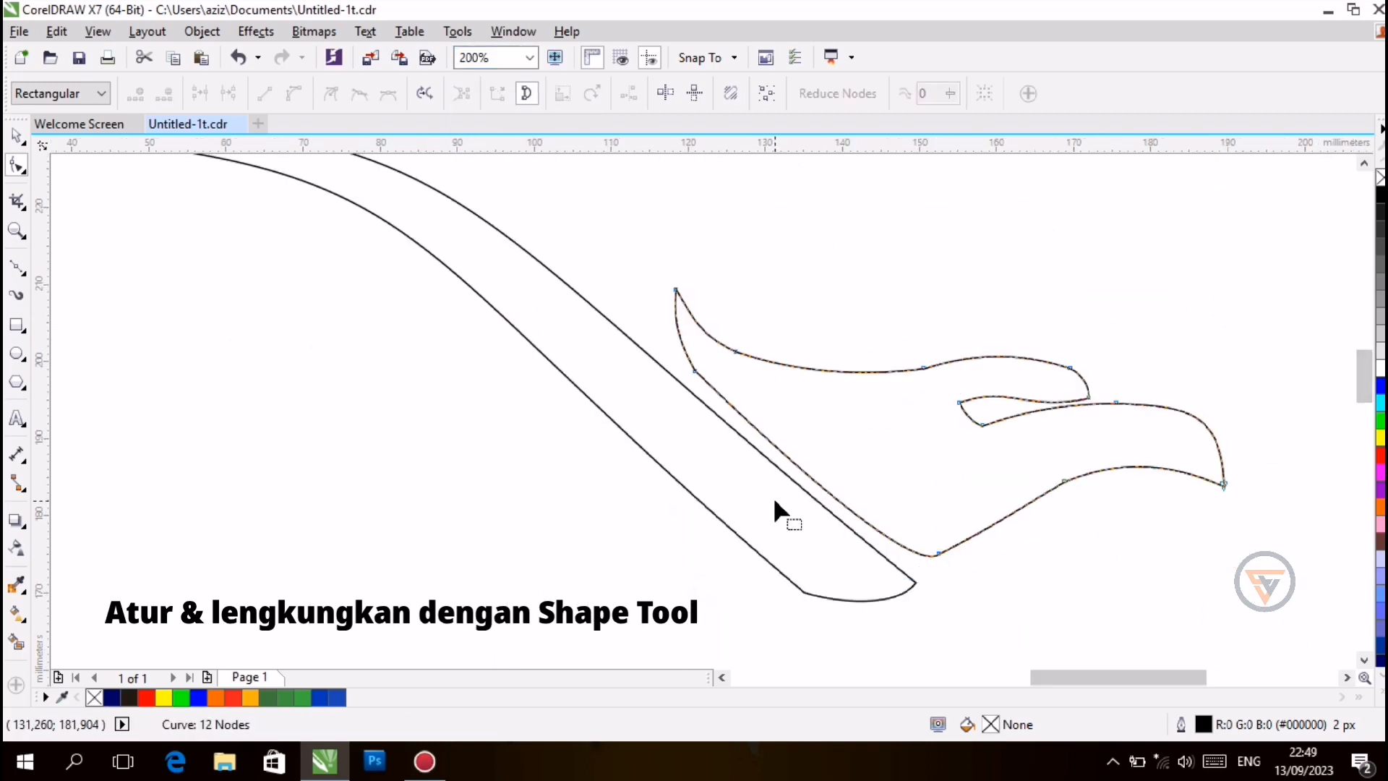
Step: Duplicate the wing below the original and scale the copy down proportionally to 62.5%, about 111 mm wide
click(532, 58)
click(490, 211)
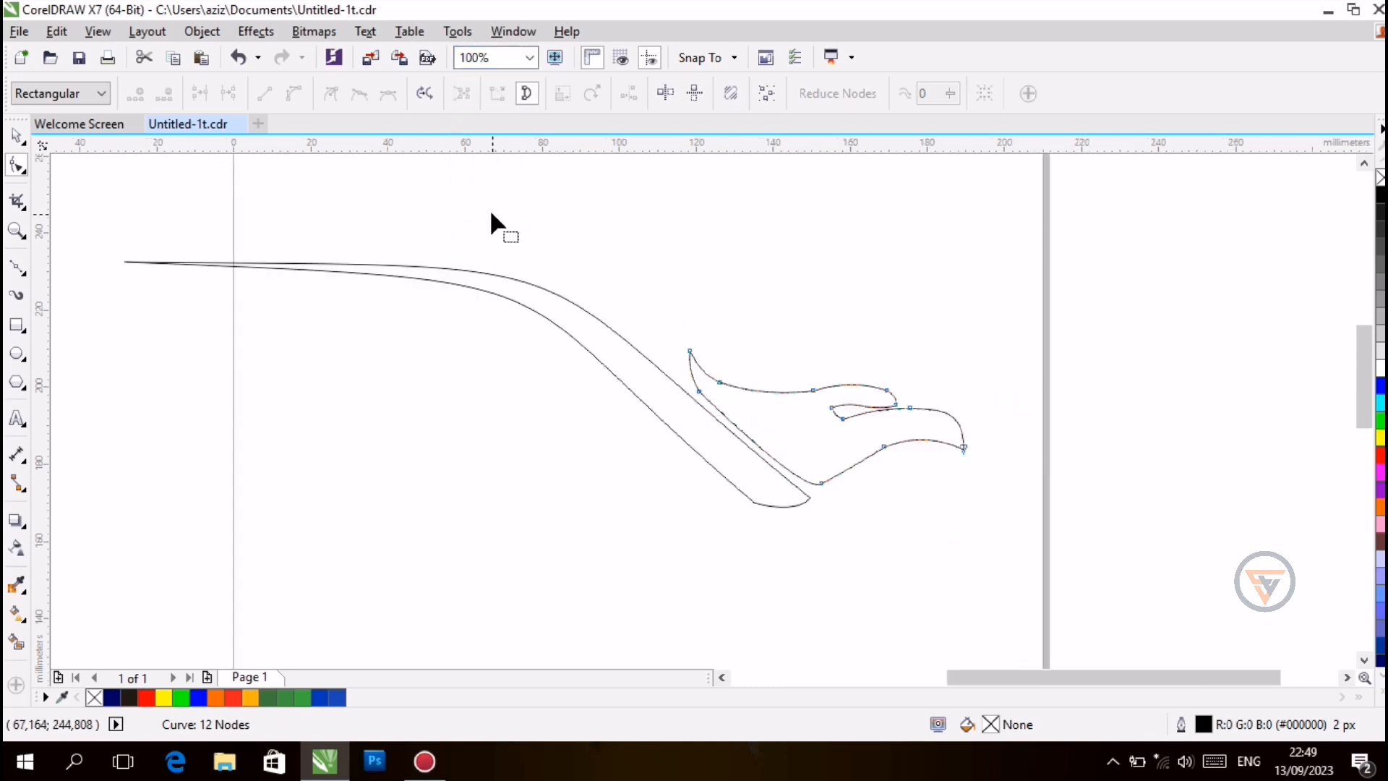
click(532, 58)
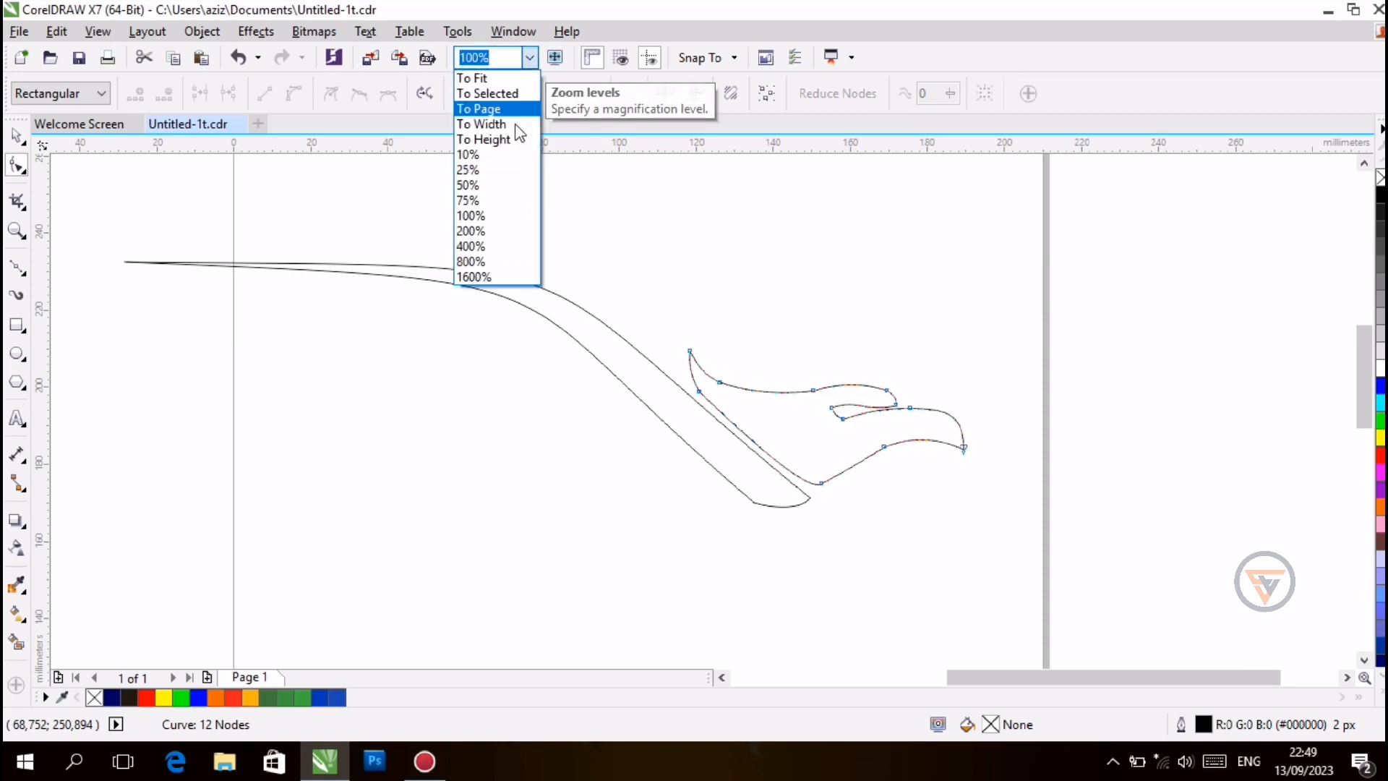
click(496, 192)
key(F3)
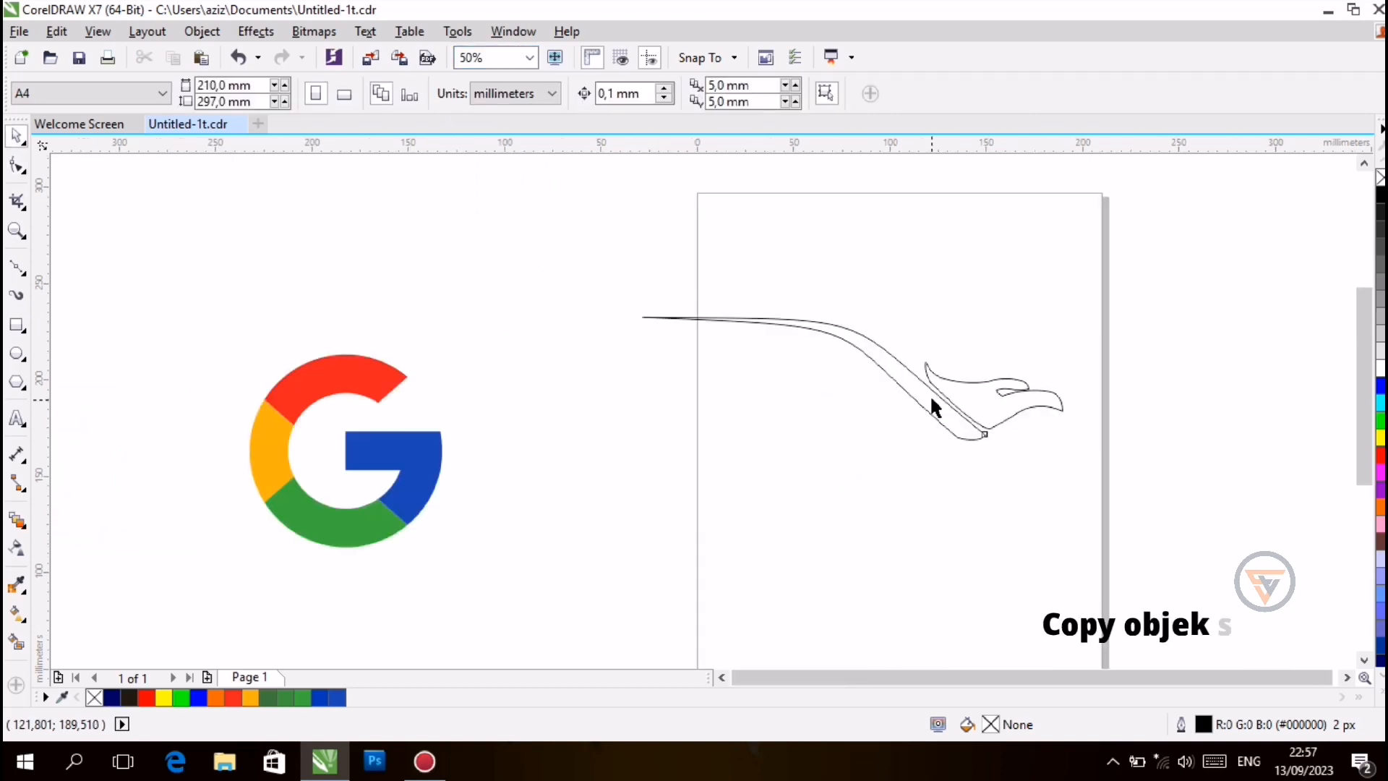
drag(931, 400, 862, 519)
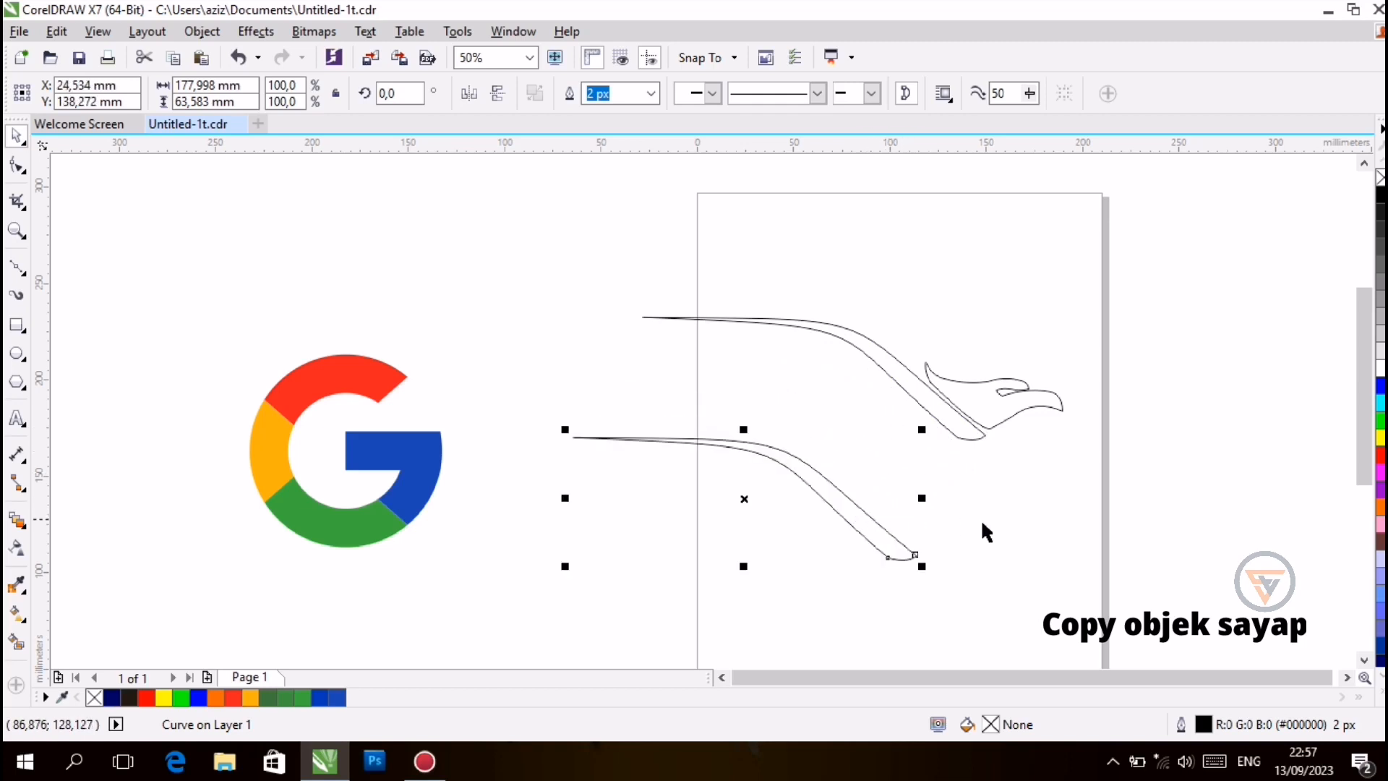
drag(565, 430, 694, 474)
drag(802, 521, 800, 465)
click(1108, 523)
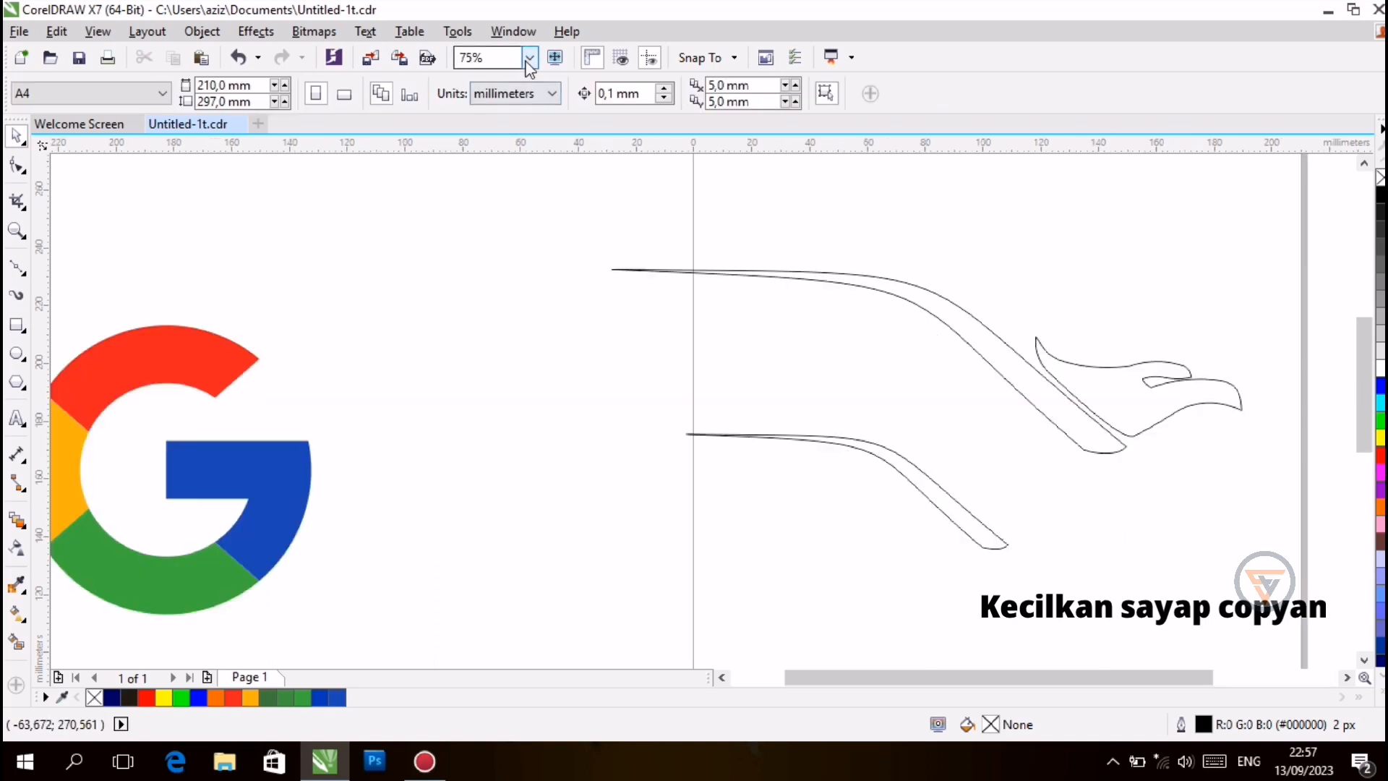
Step: Move the wing copy slightly down and left, and scale it down further to 54.3%, about 97 mm wide
click(529, 58)
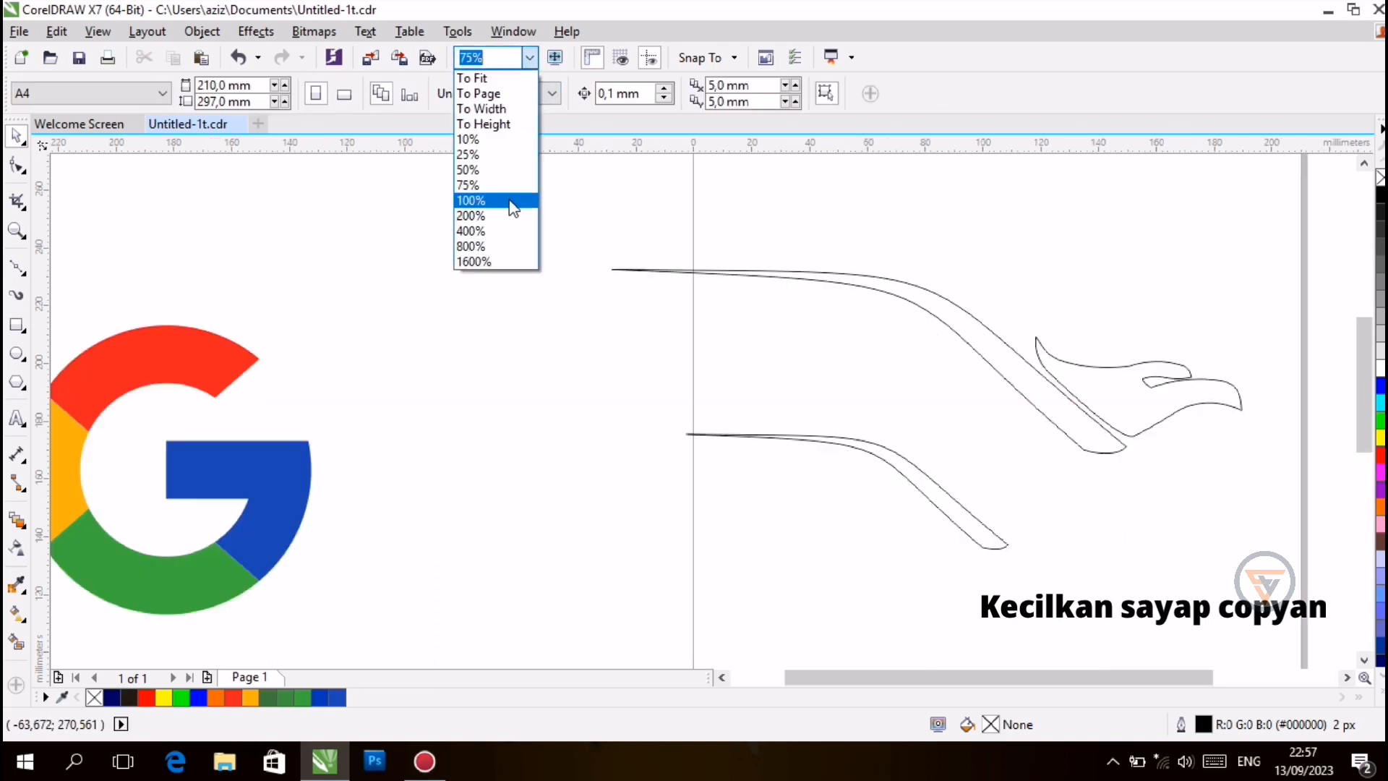
click(509, 205)
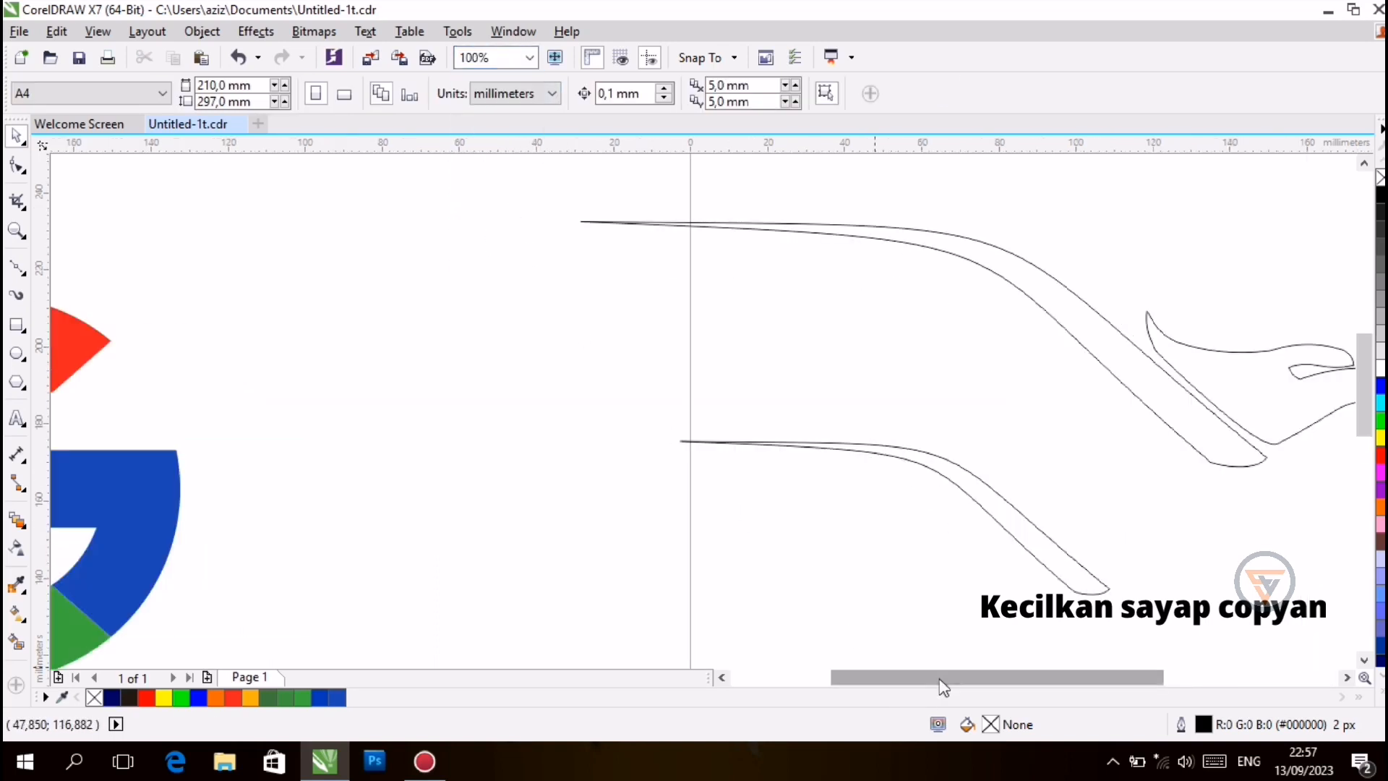
drag(975, 687, 1031, 687)
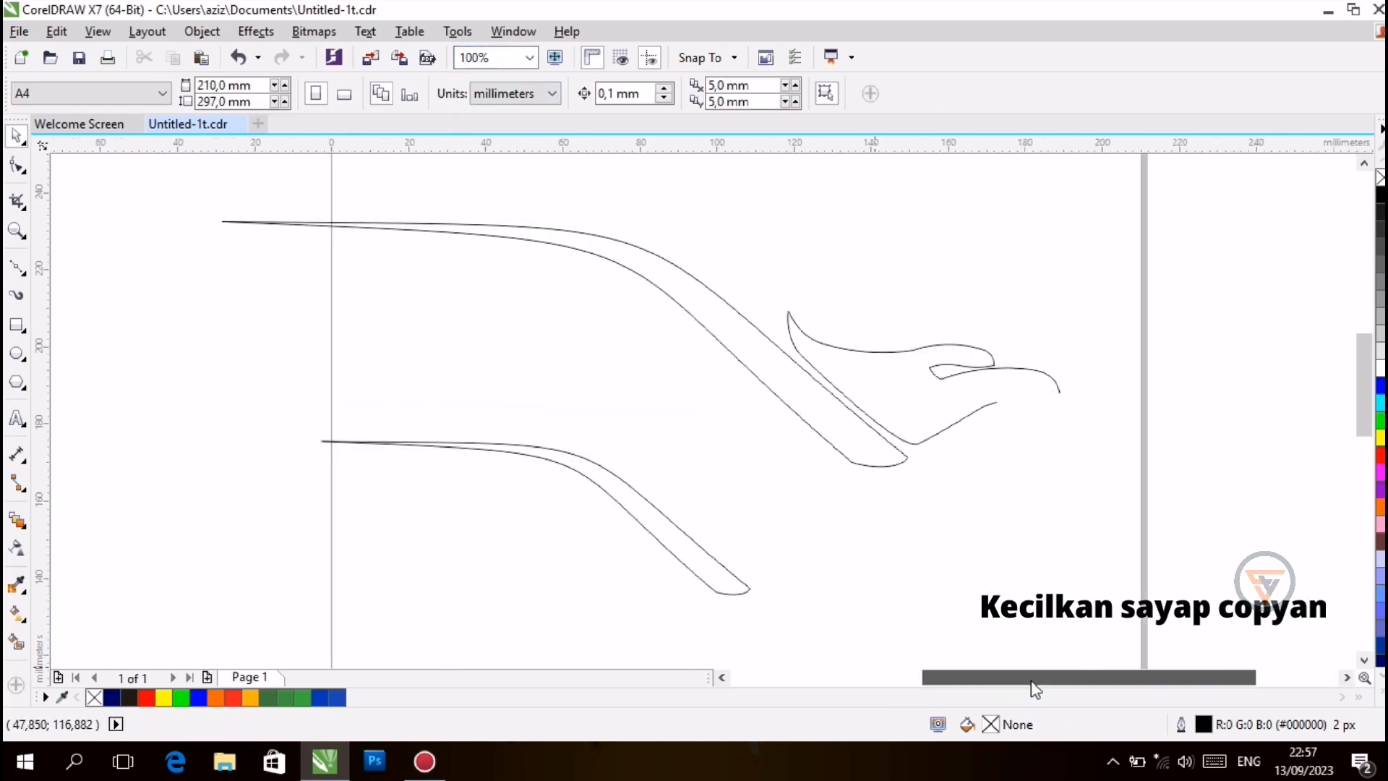
click(678, 540)
drag(678, 540, 646, 566)
click(847, 592)
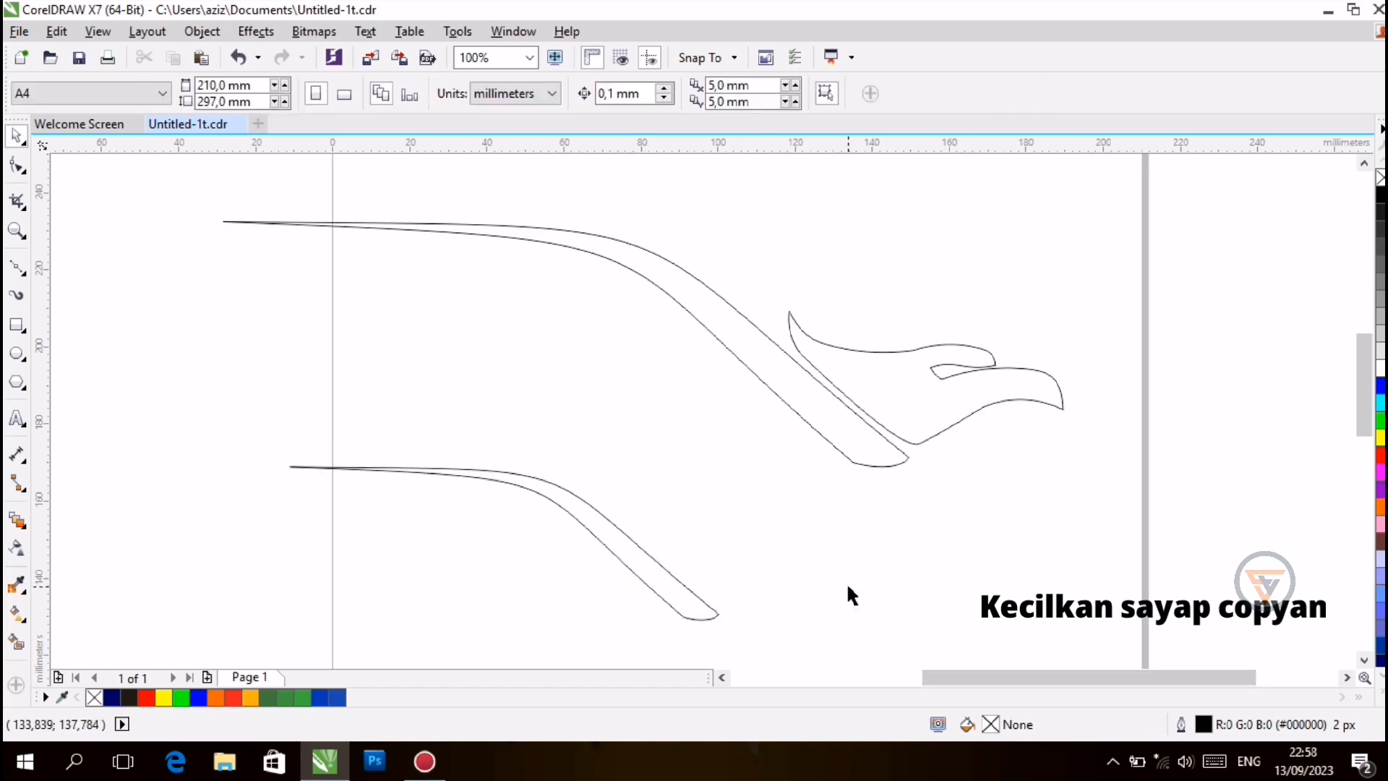
click(576, 516)
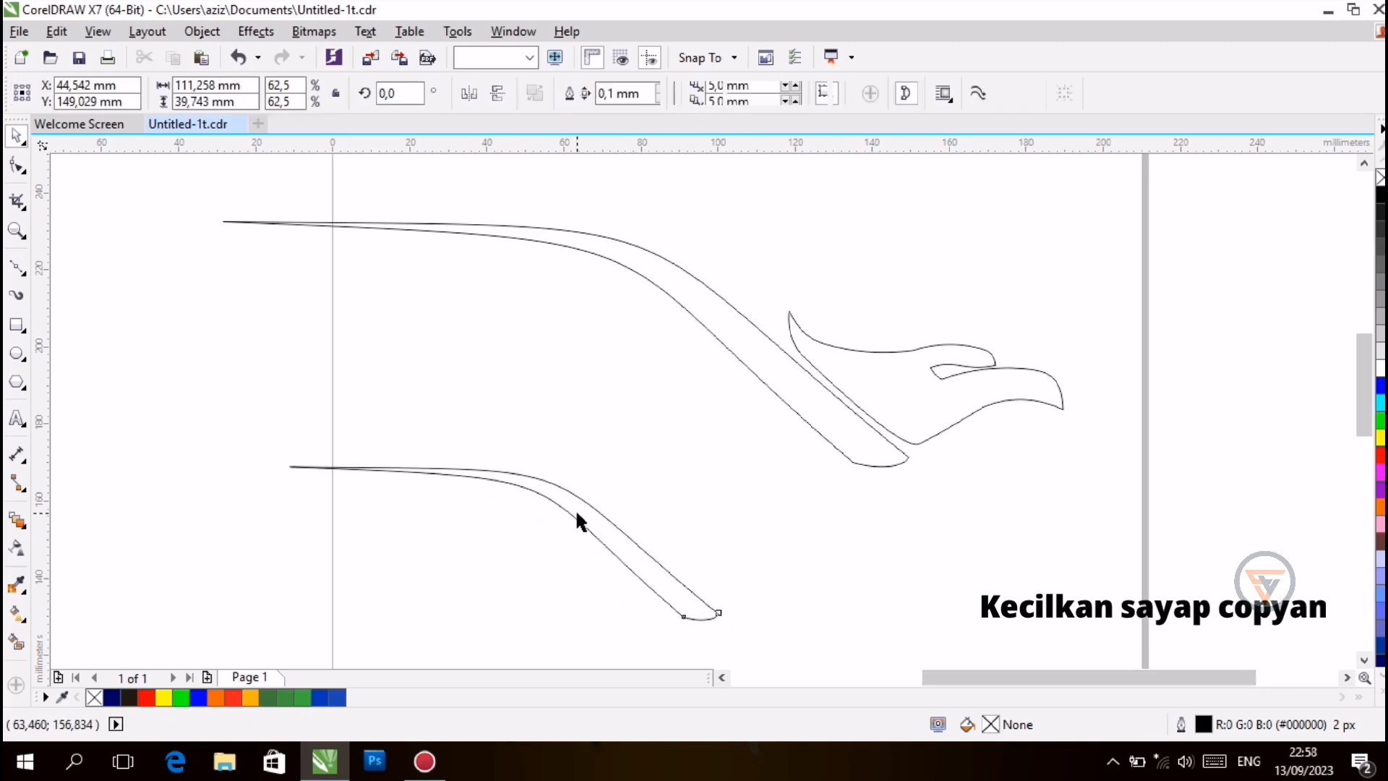
drag(284, 459, 337, 479)
drag(528, 551, 513, 536)
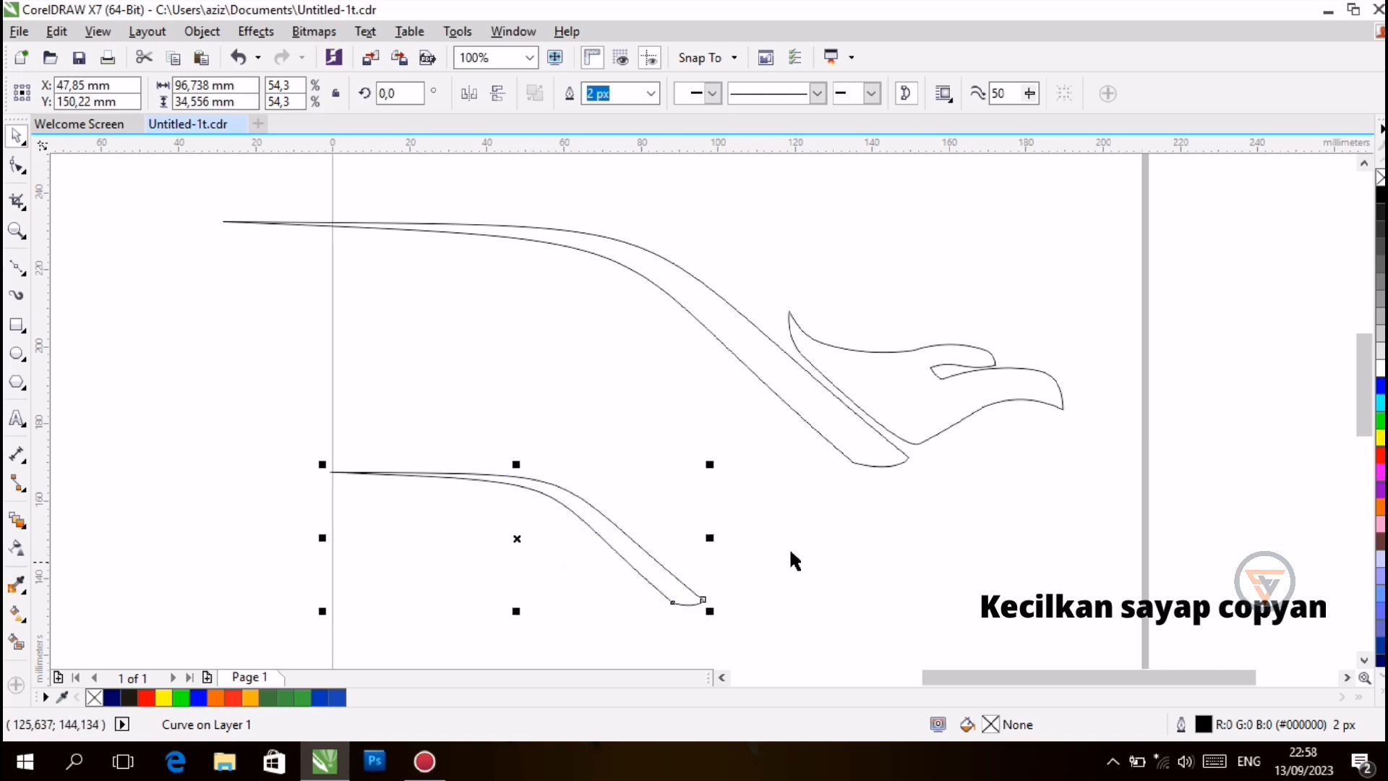
Step: Widen the small wing by moving its front end's lower corner outward and reshaping the lower edge into a smooth, shallower curve
click(531, 58)
click(477, 245)
scroll(217, 340, down, 3)
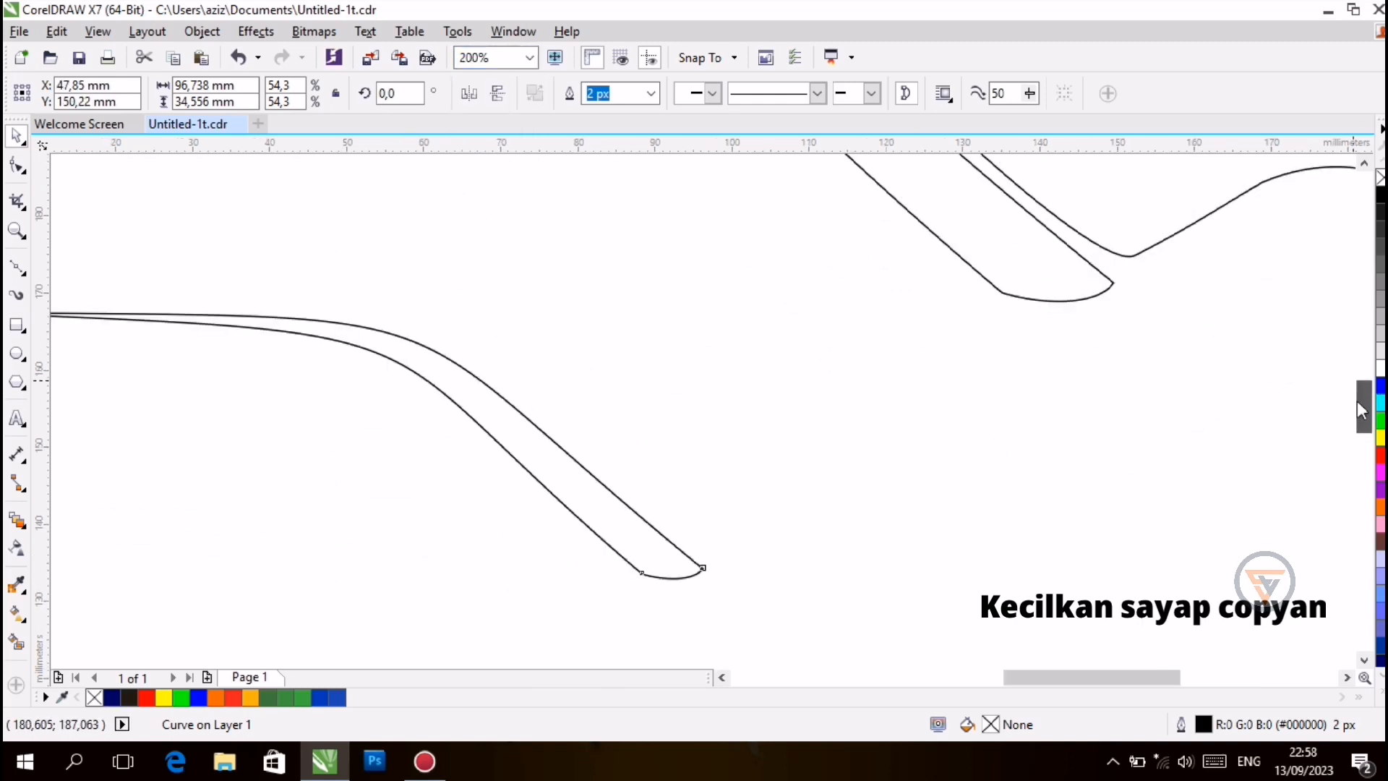
key(F10)
drag(642, 575, 613, 578)
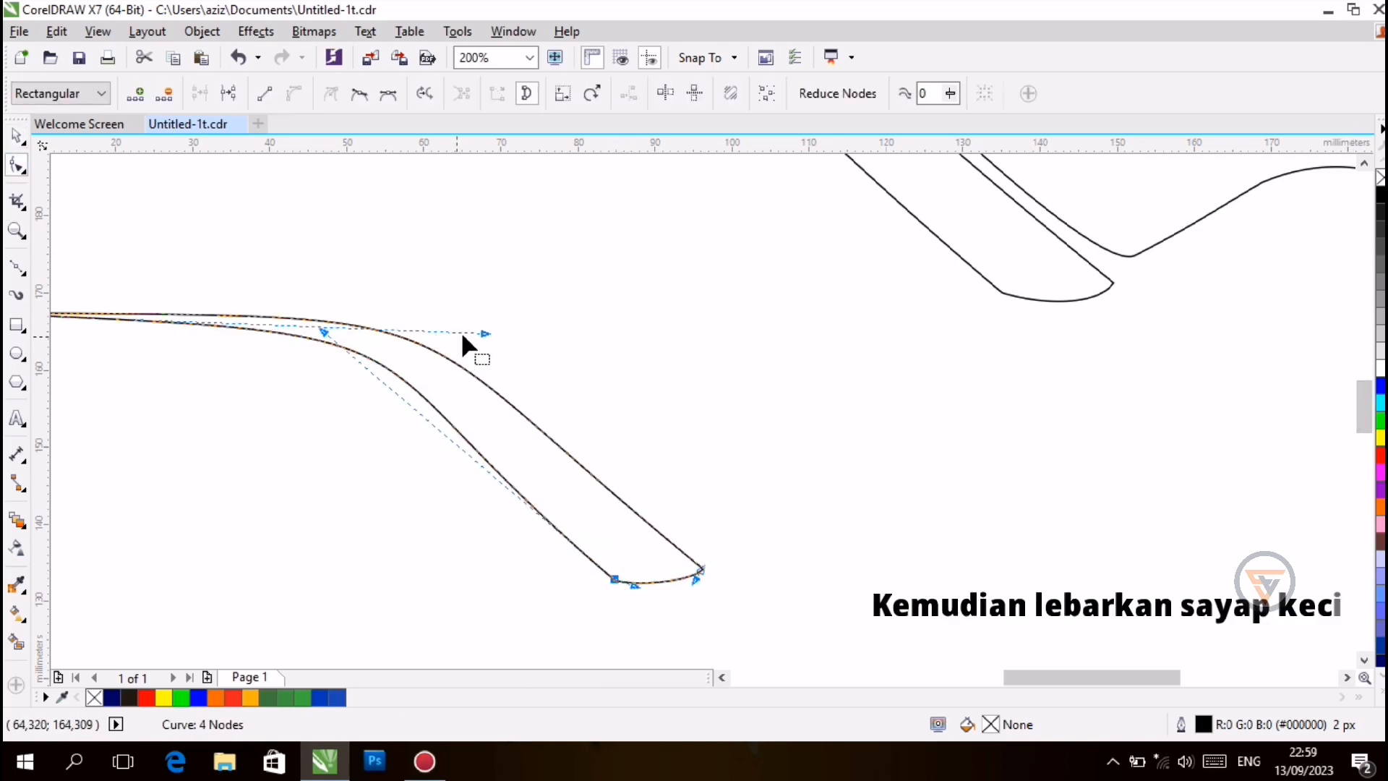
drag(324, 333, 392, 402)
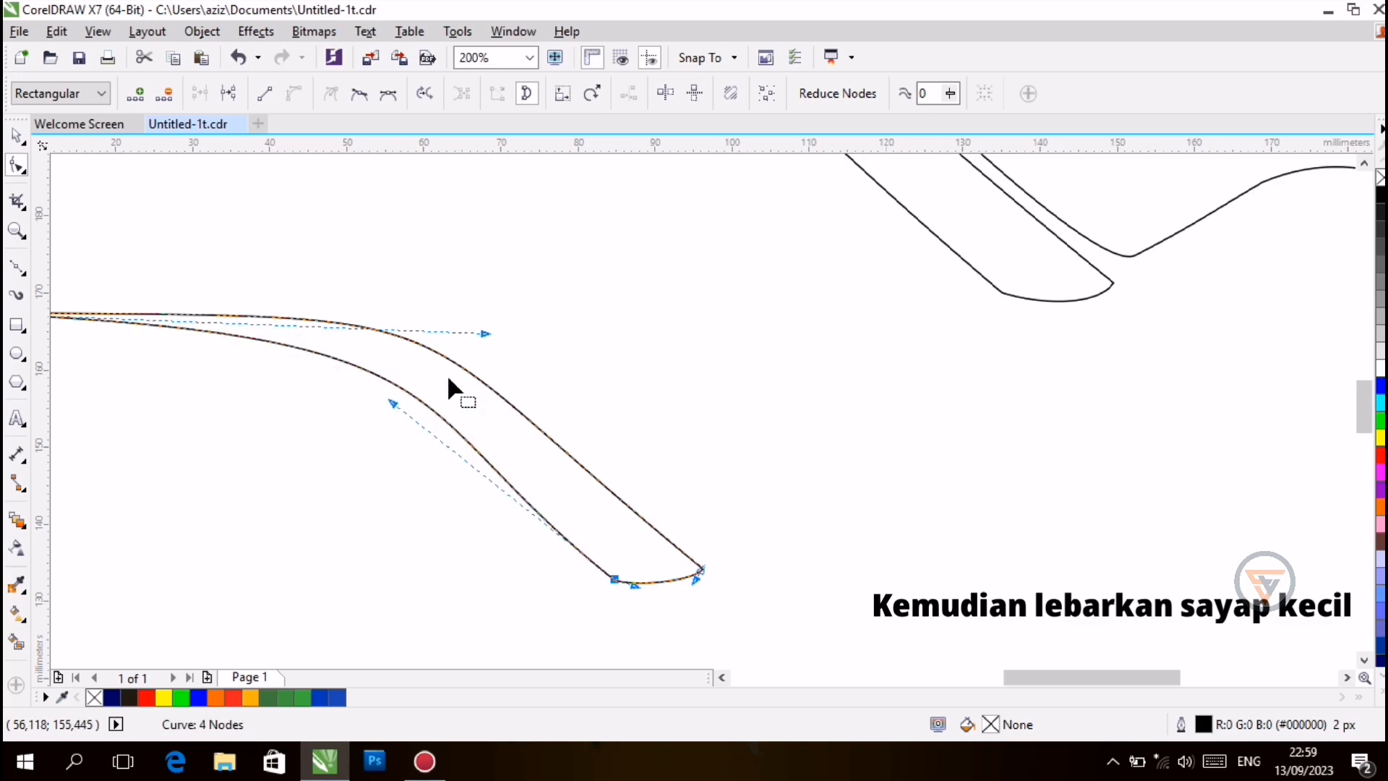
drag(485, 333, 456, 334)
click(566, 383)
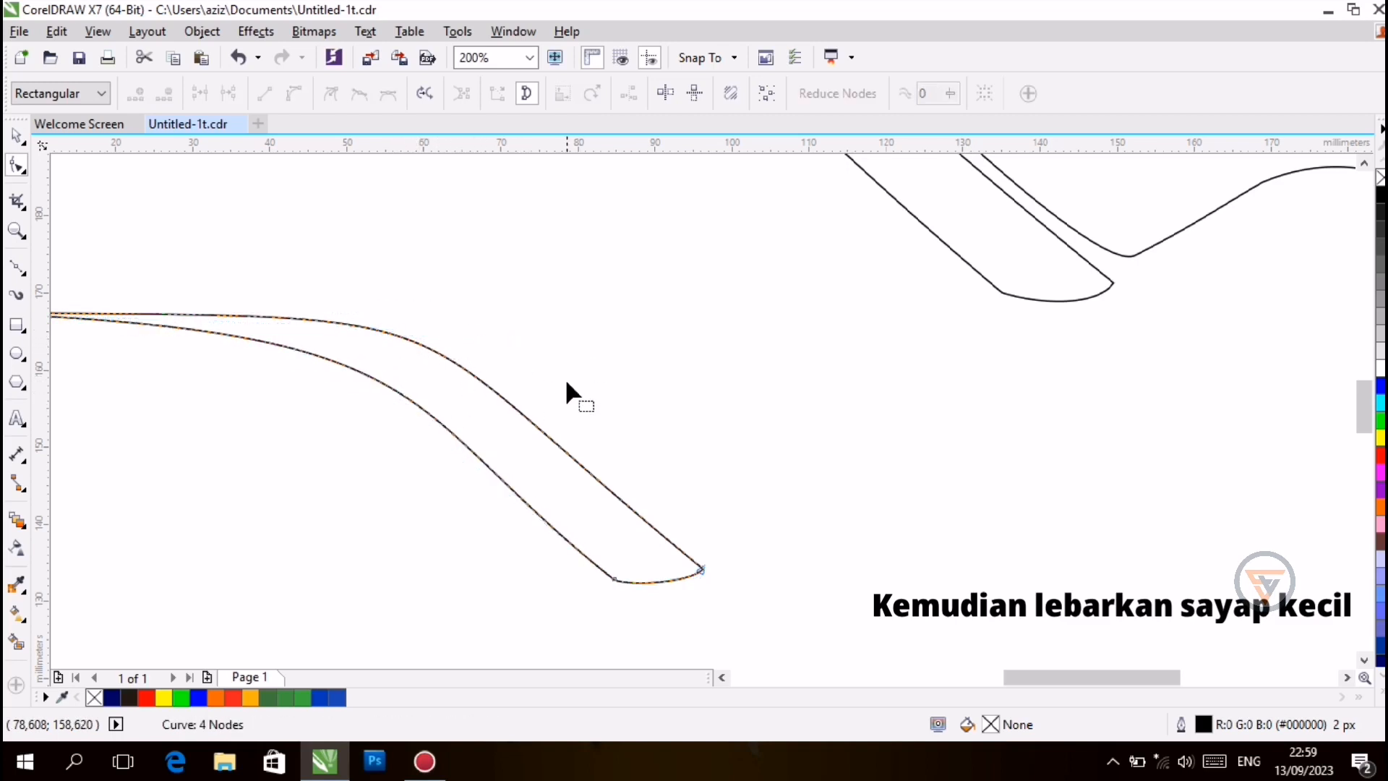
Step: Refine the curve of the small wing's lower edge near its bend by repositioning the control handles
click(529, 57)
click(485, 215)
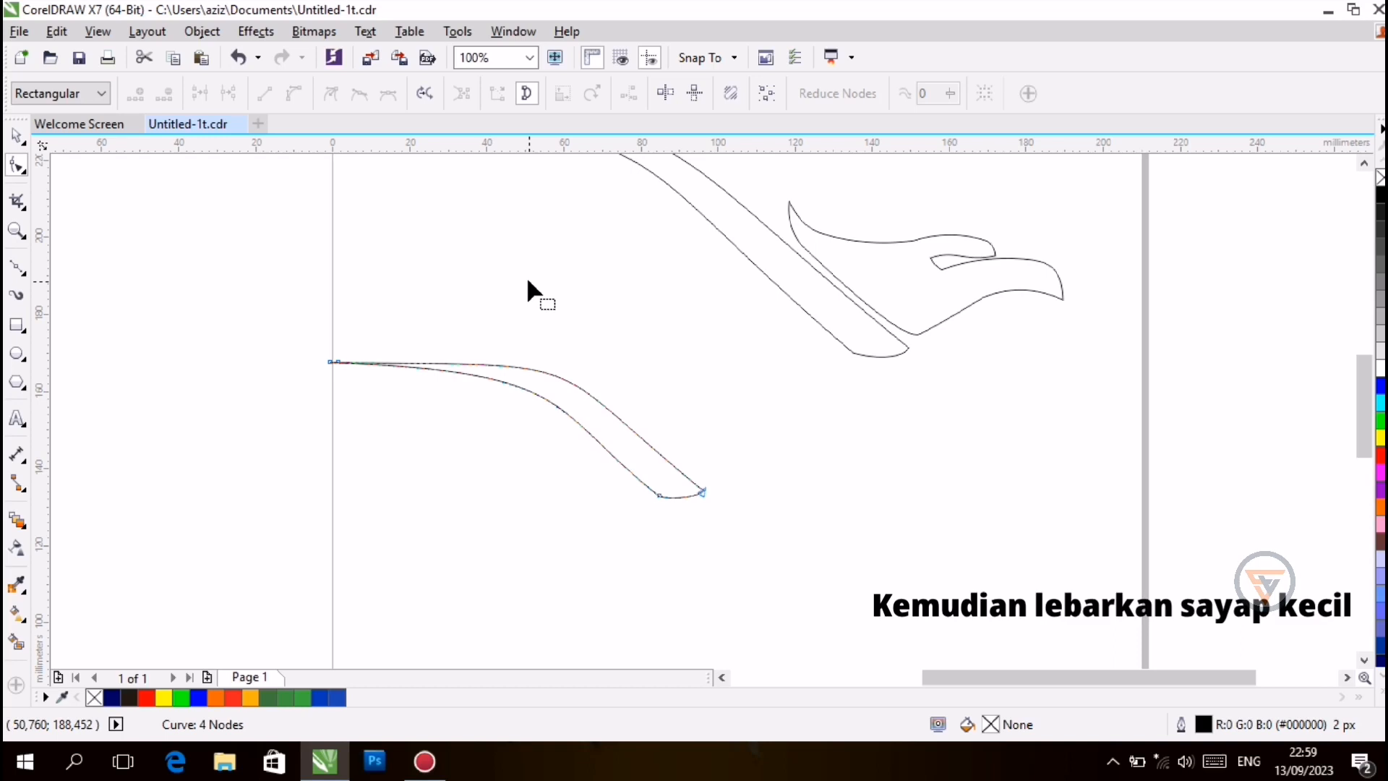
scroll(773, 558, up, 3)
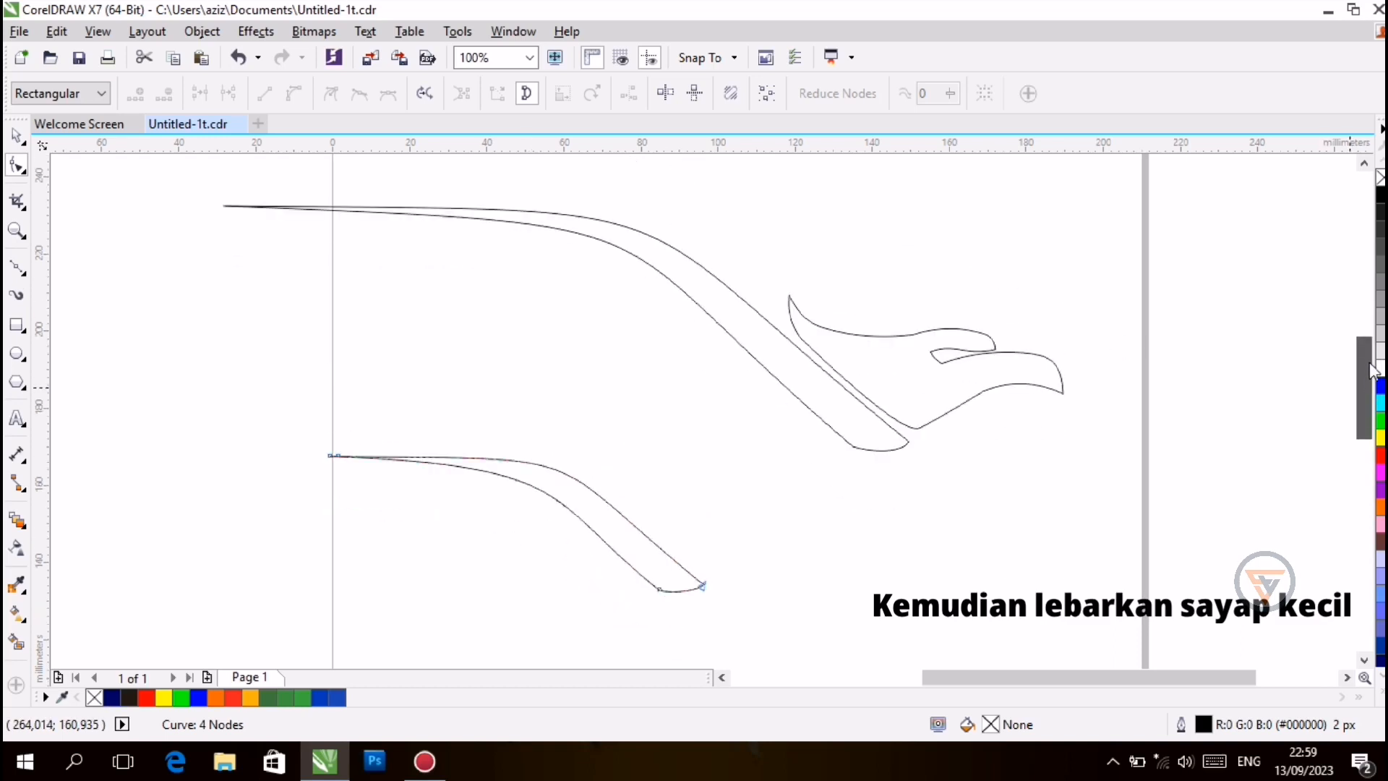
click(657, 589)
drag(576, 464, 542, 474)
click(821, 521)
click(658, 587)
click(878, 511)
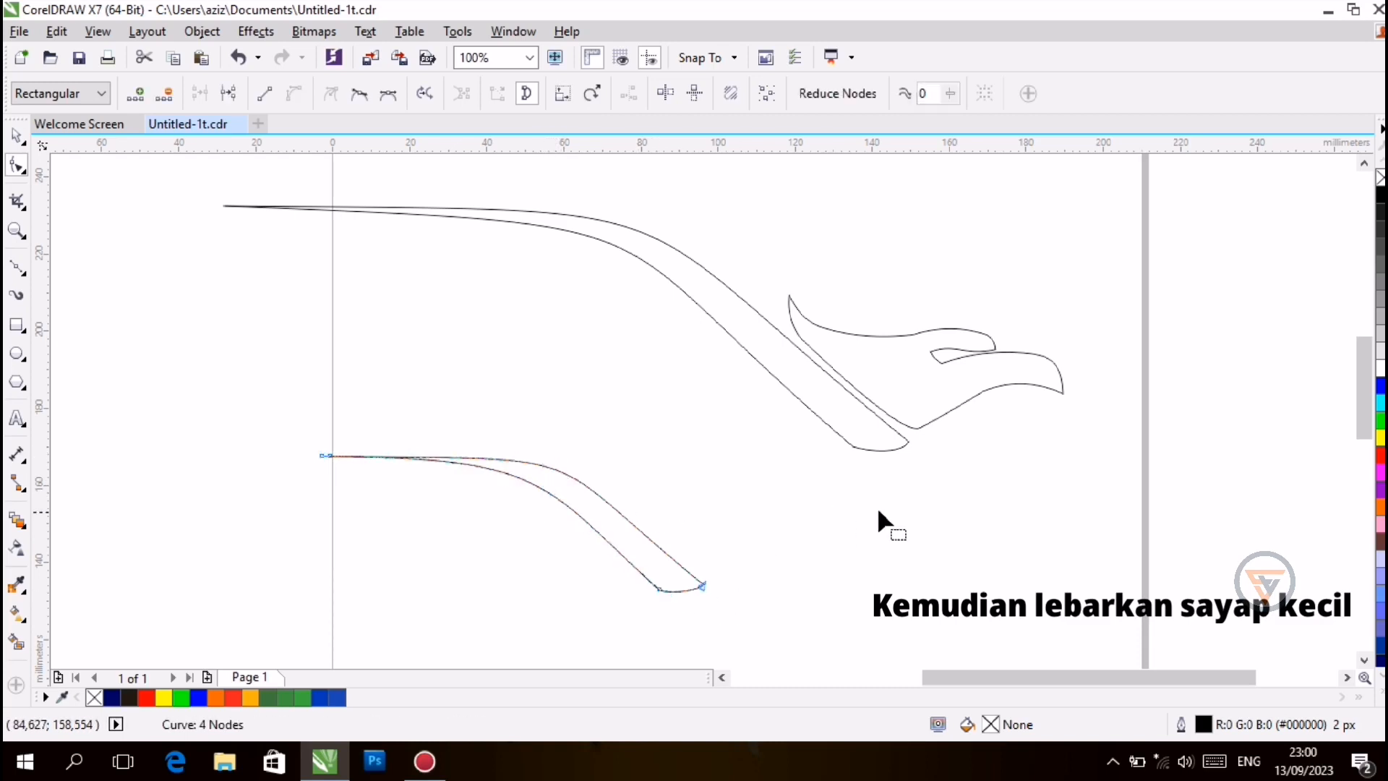
Step: Fine-tune the small wing's lower and upper edges so both taper smoothly from the bend to the tip
click(659, 588)
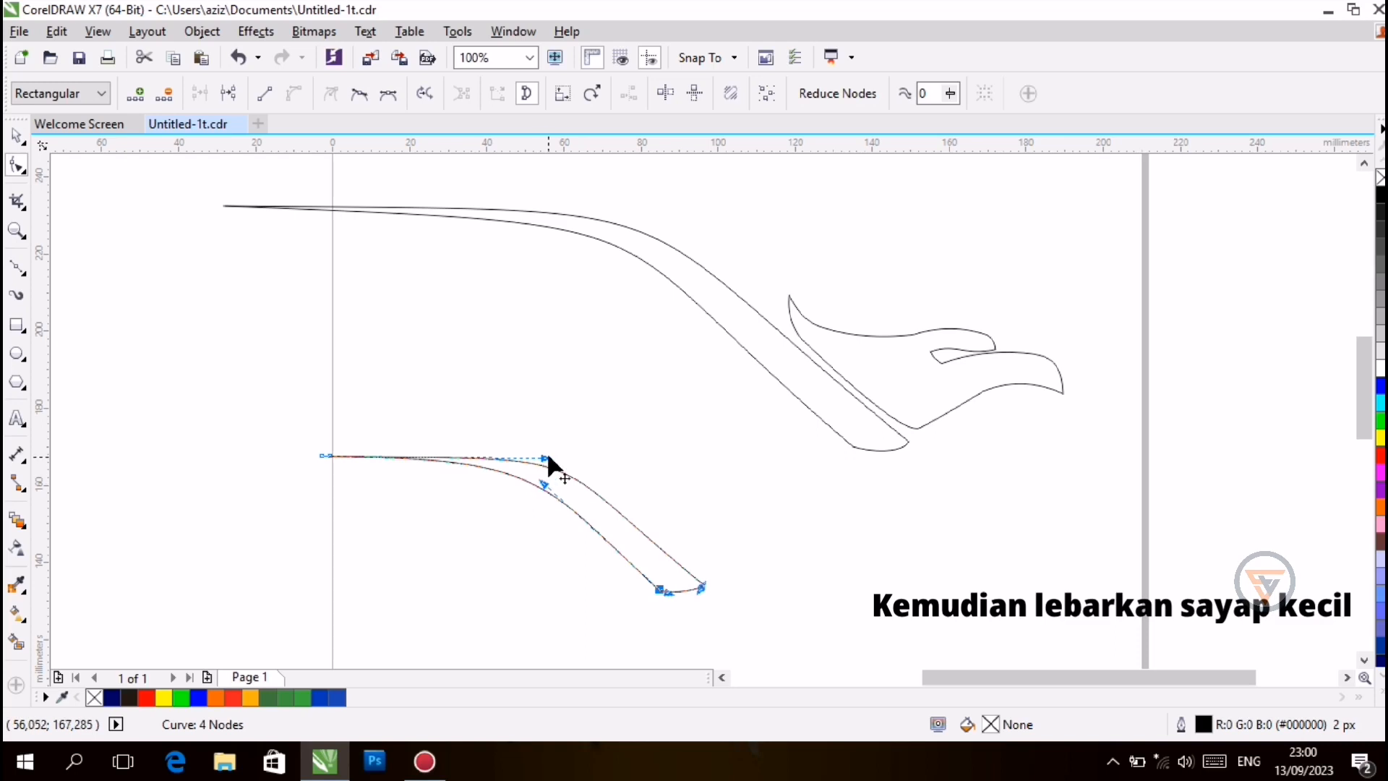
mouse_move(547, 457)
mouse_down()
mouse_move(539, 473)
mouse_move(567, 455)
mouse_up()
click(711, 587)
click(704, 585)
click(972, 551)
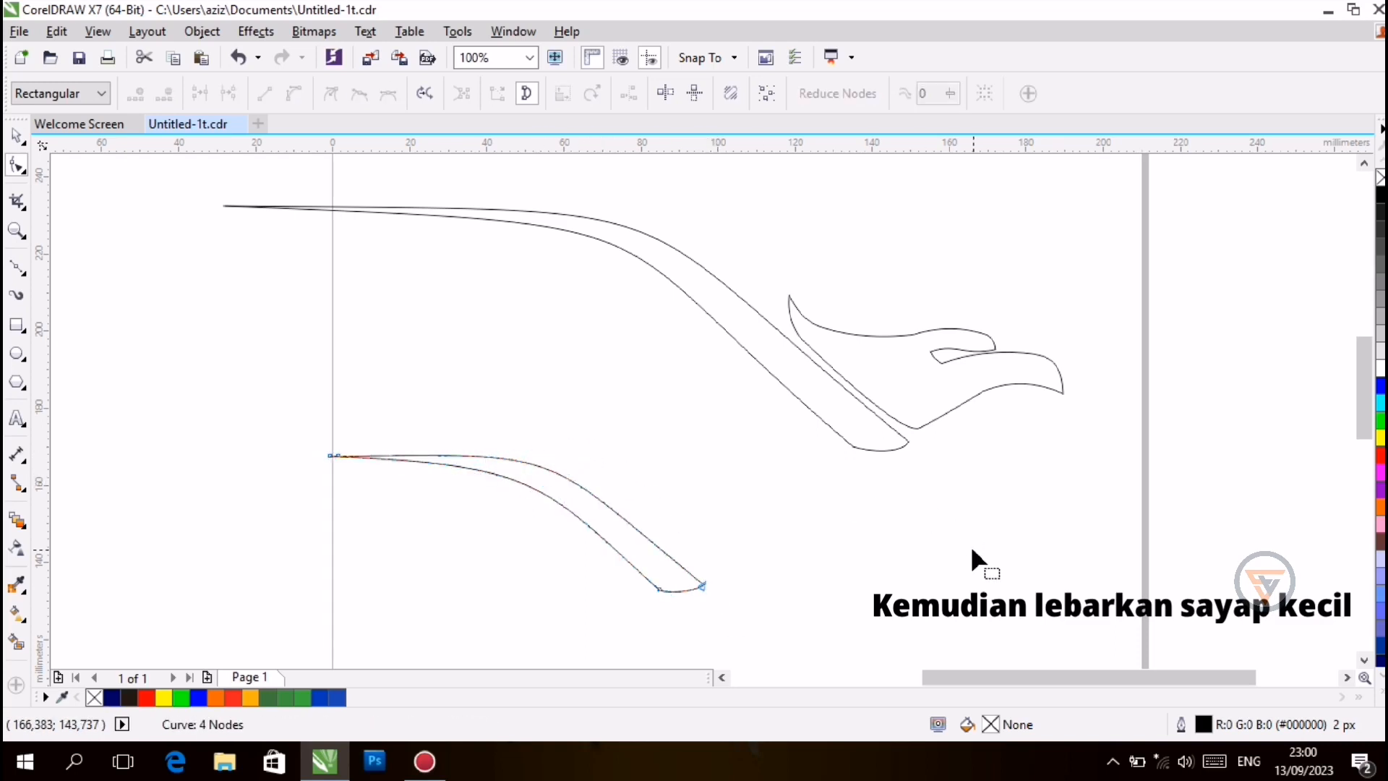
click(554, 449)
drag(554, 449, 558, 457)
Step: Rotate the small wing to about 355.7°, move it up and right closer to the large wing, and select the large wing
key(space)
drag(620, 514, 656, 467)
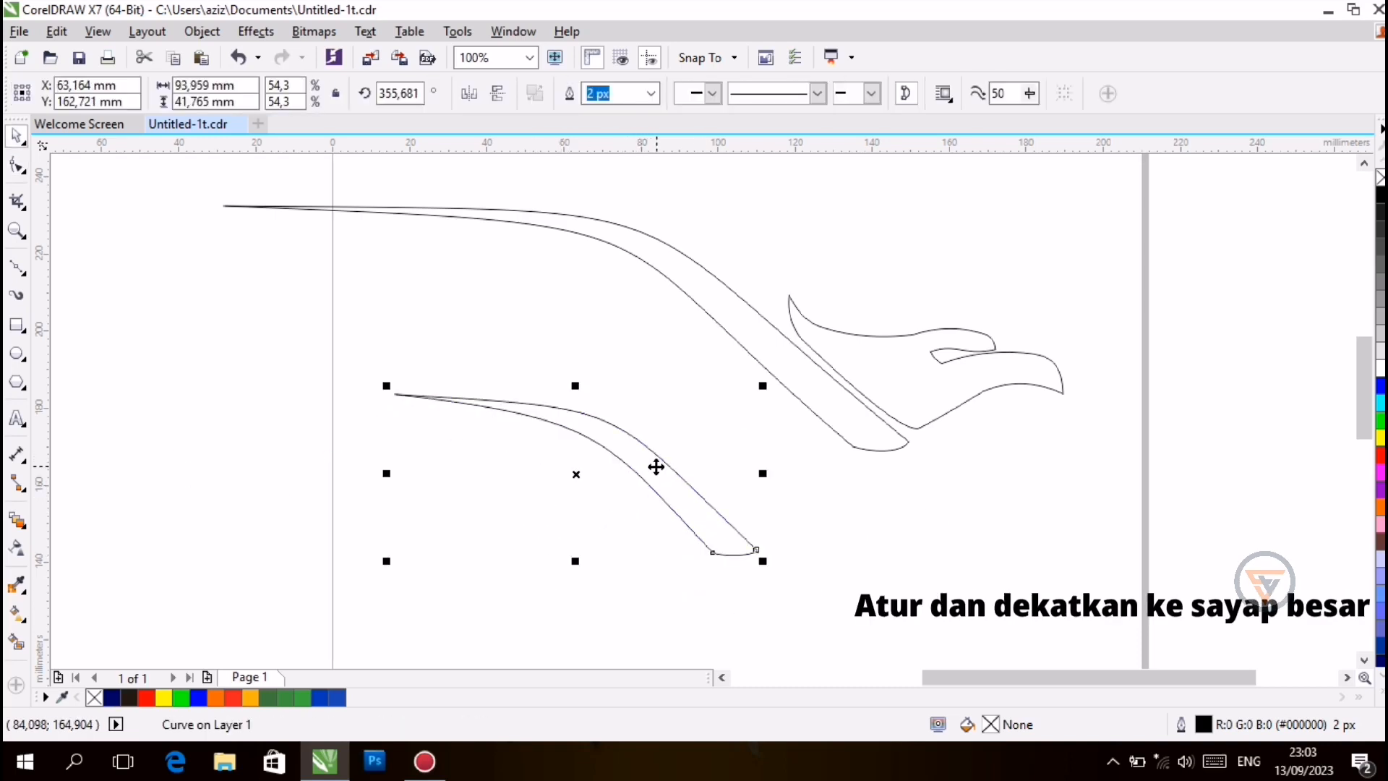
click(706, 281)
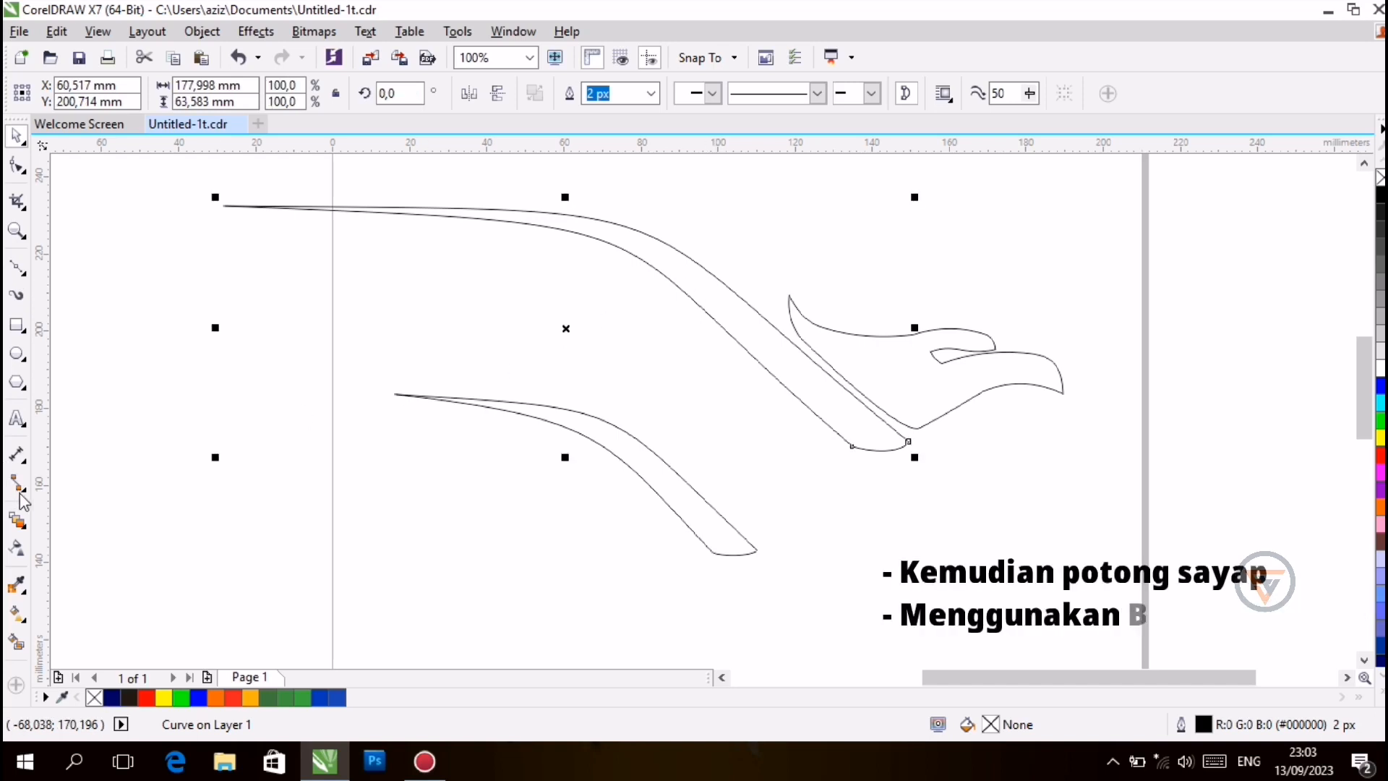
Step: Blend the large wing outline into the small wing outline and set the blend to 3 intermediate shapes
click(19, 521)
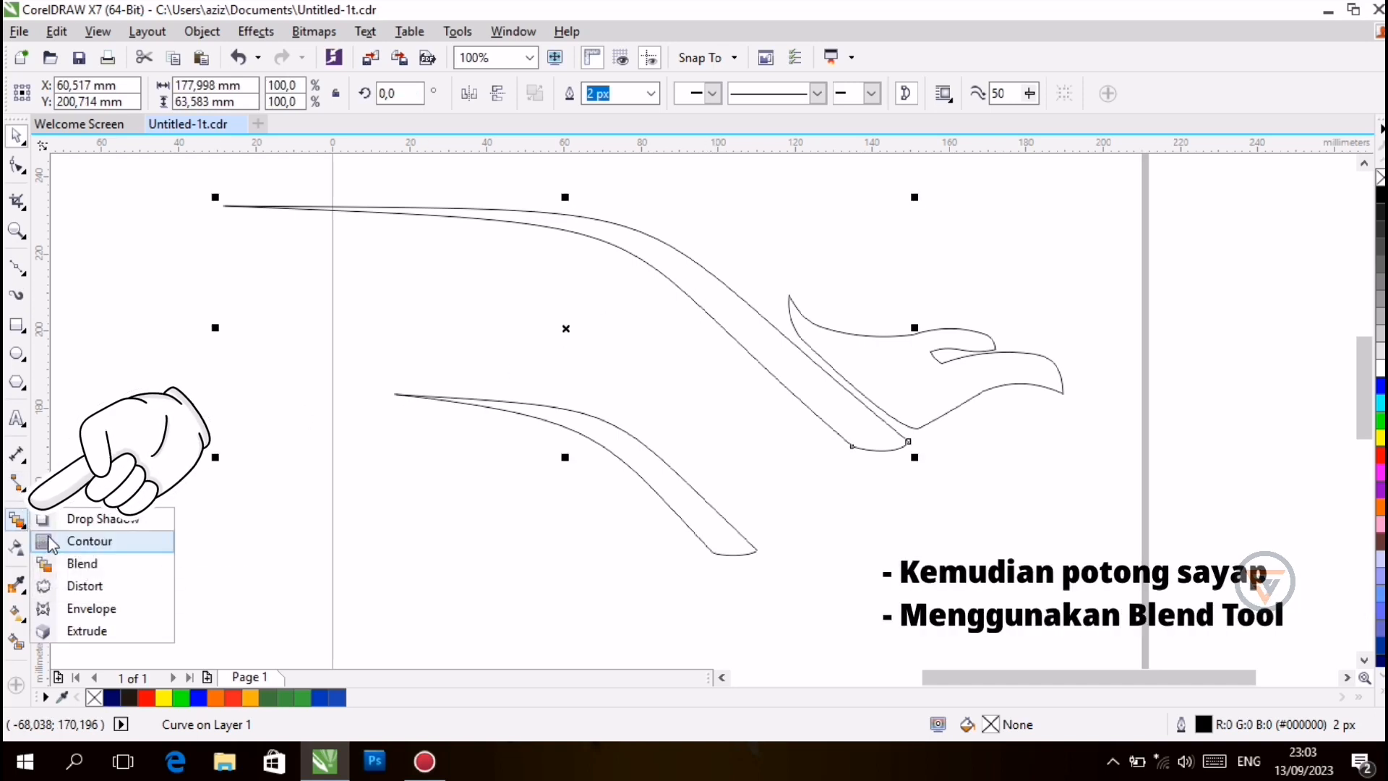
click(54, 564)
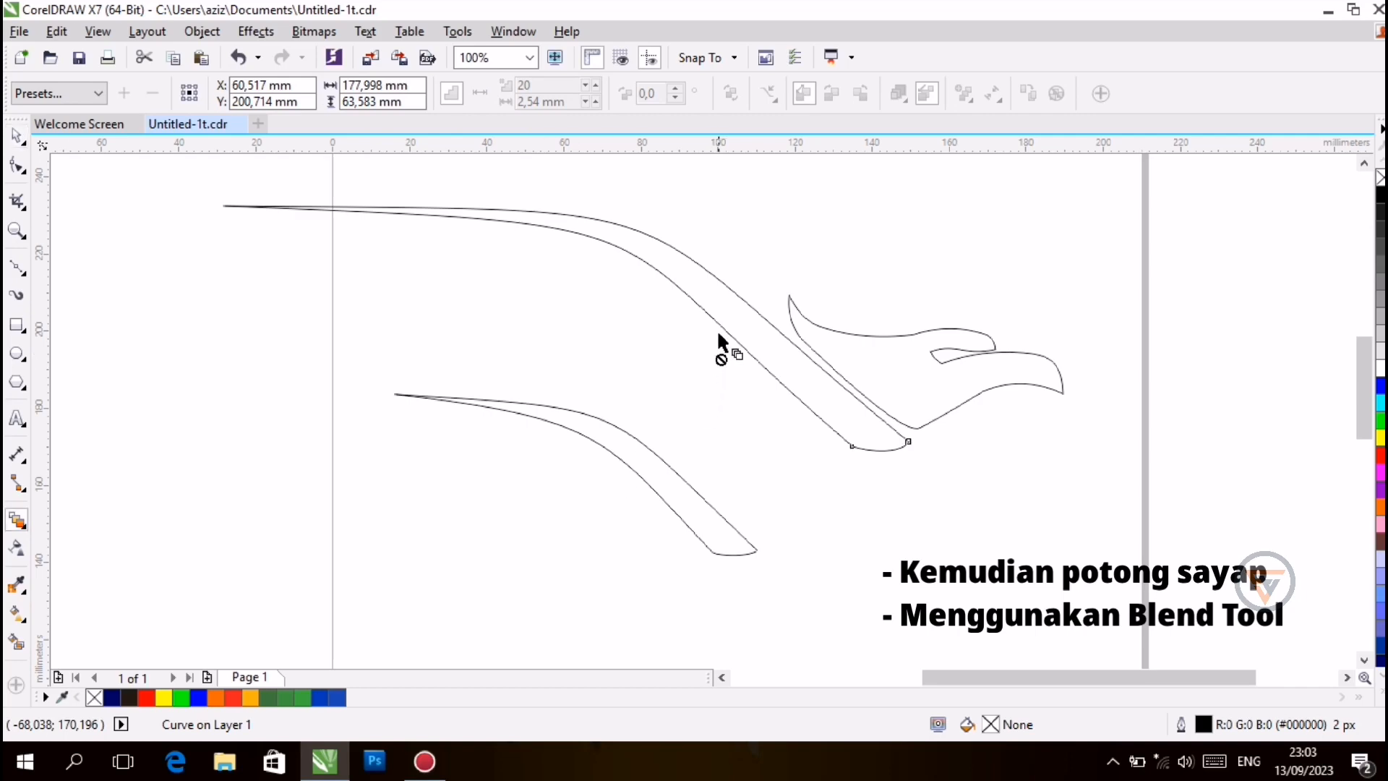
drag(725, 329, 638, 471)
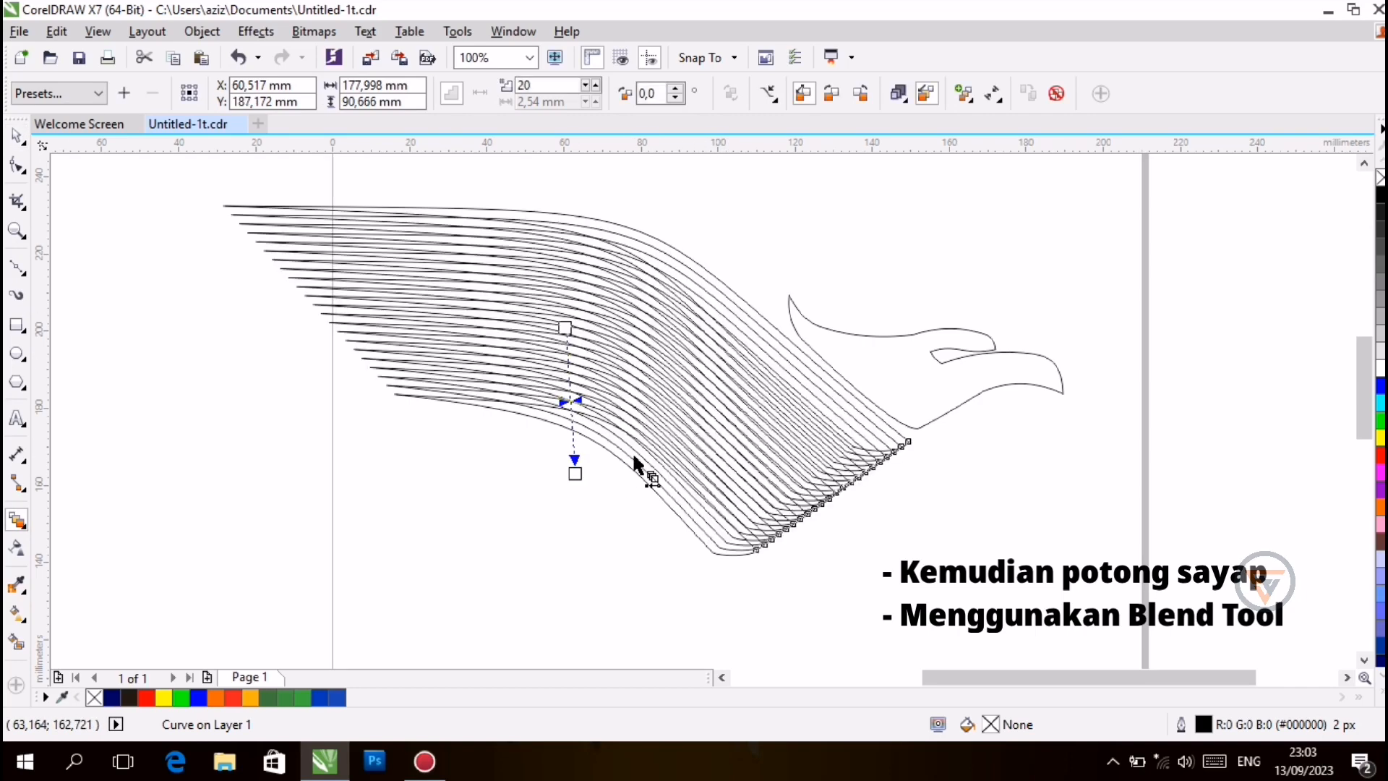
double_click(528, 85)
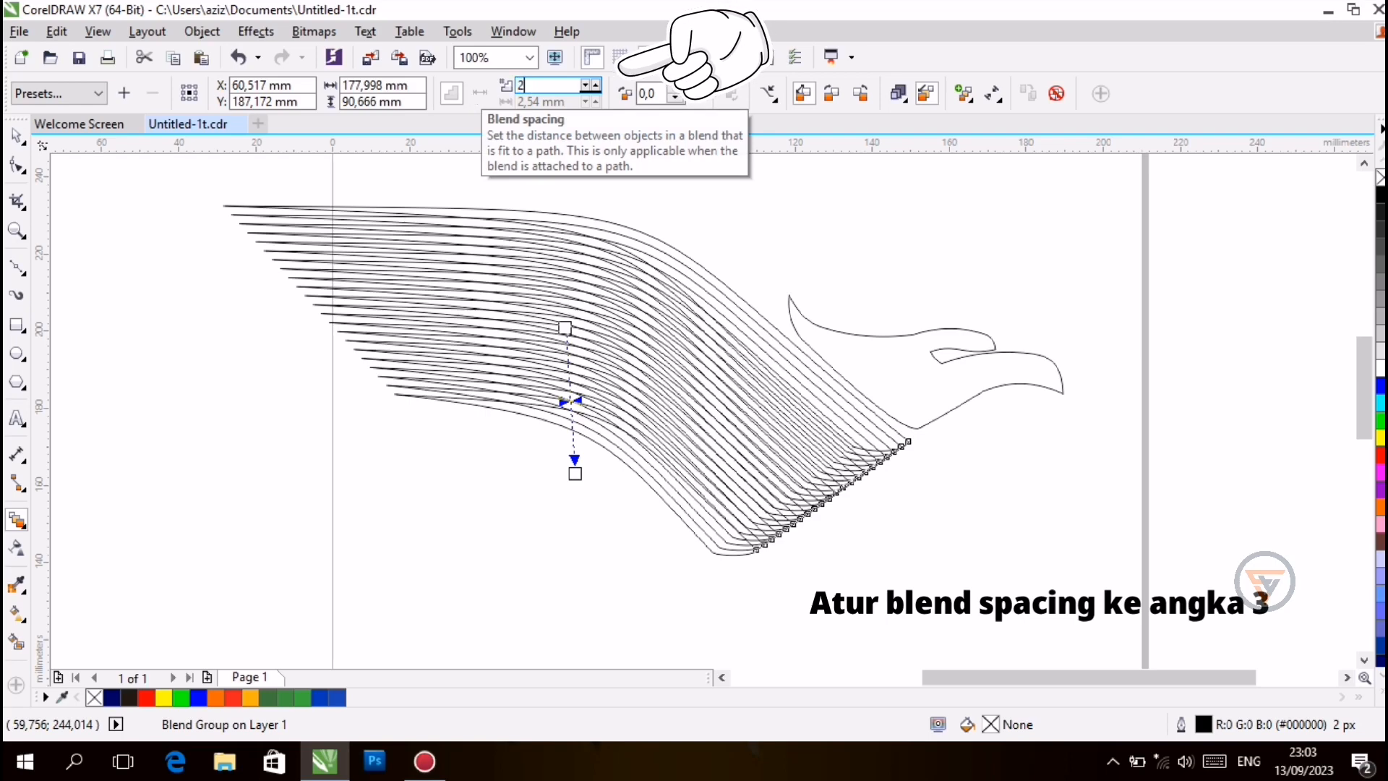
text(2)
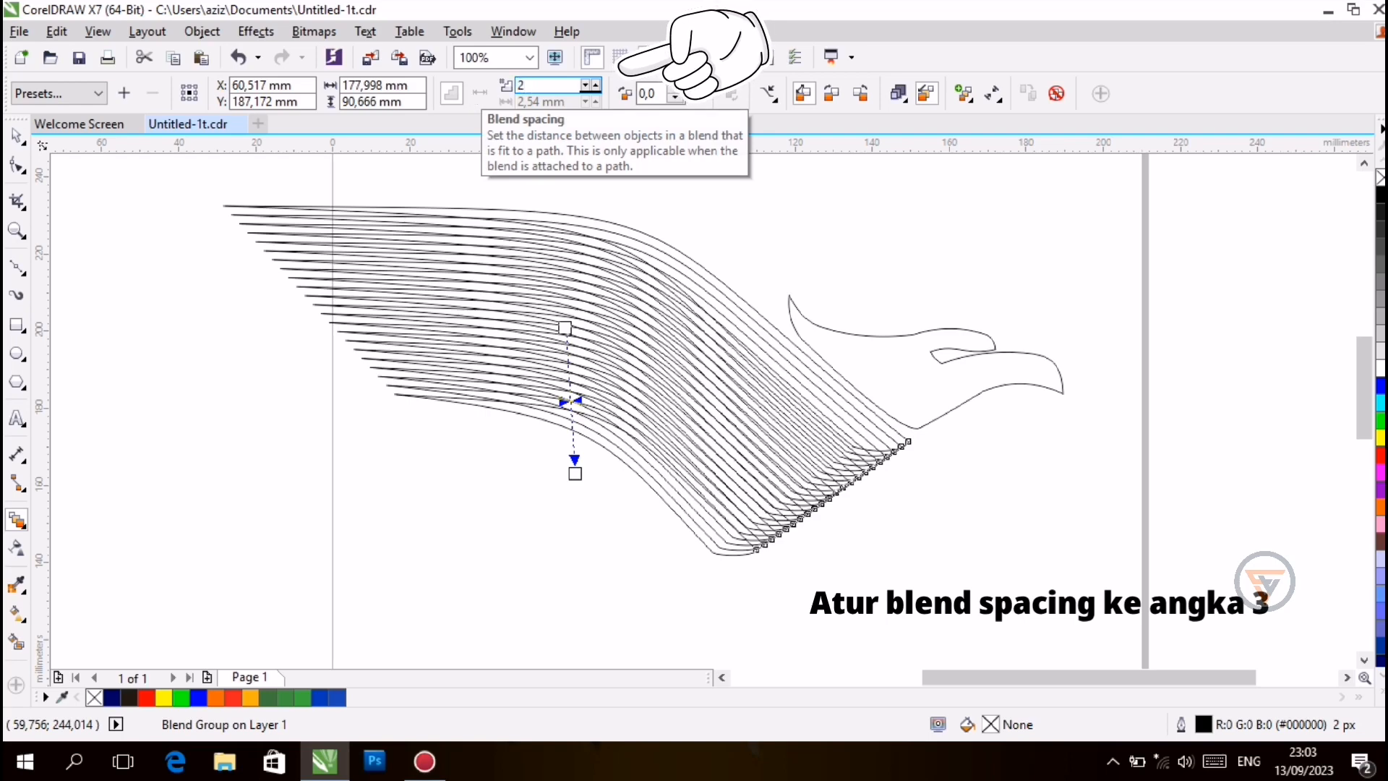
click(596, 85)
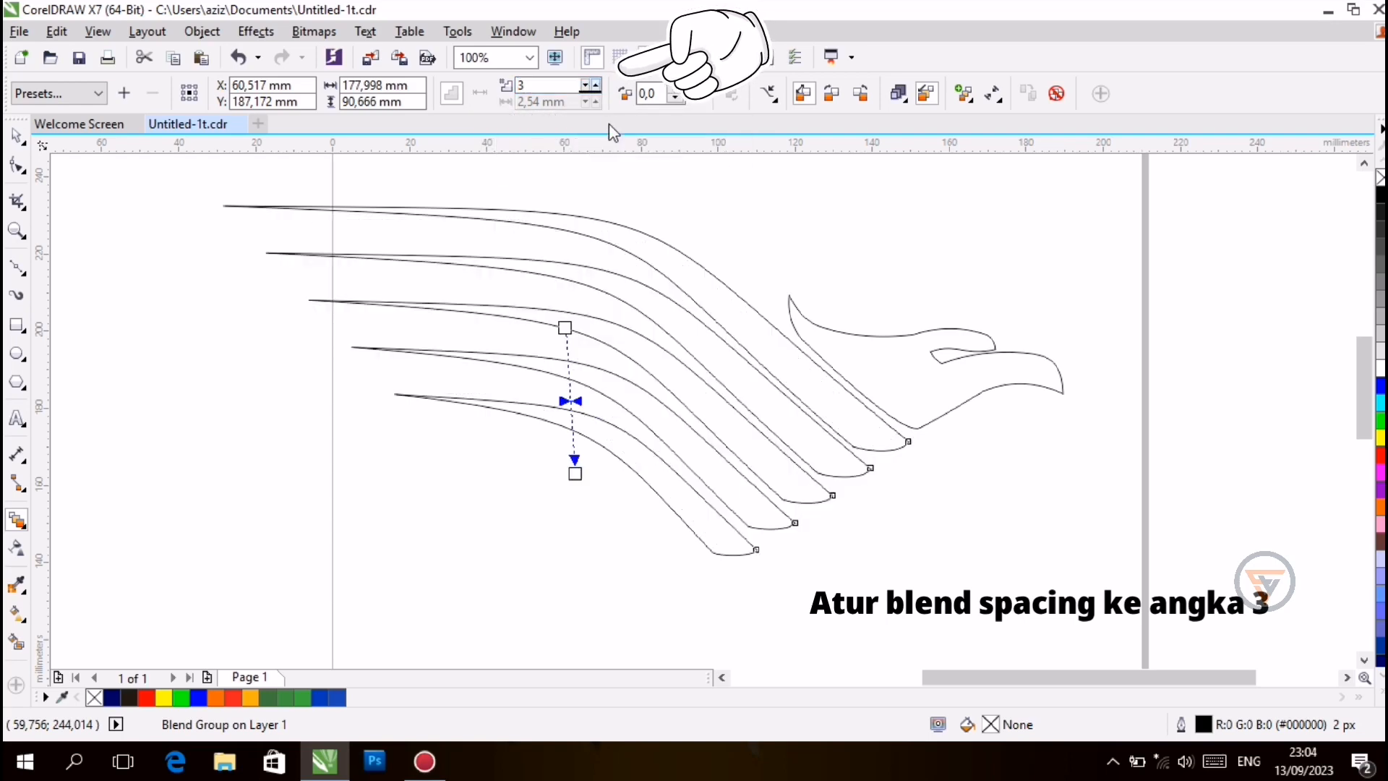
click(542, 157)
Step: Fill the bird's head and the uppermost large wing feather with dark navy blue
click(529, 60)
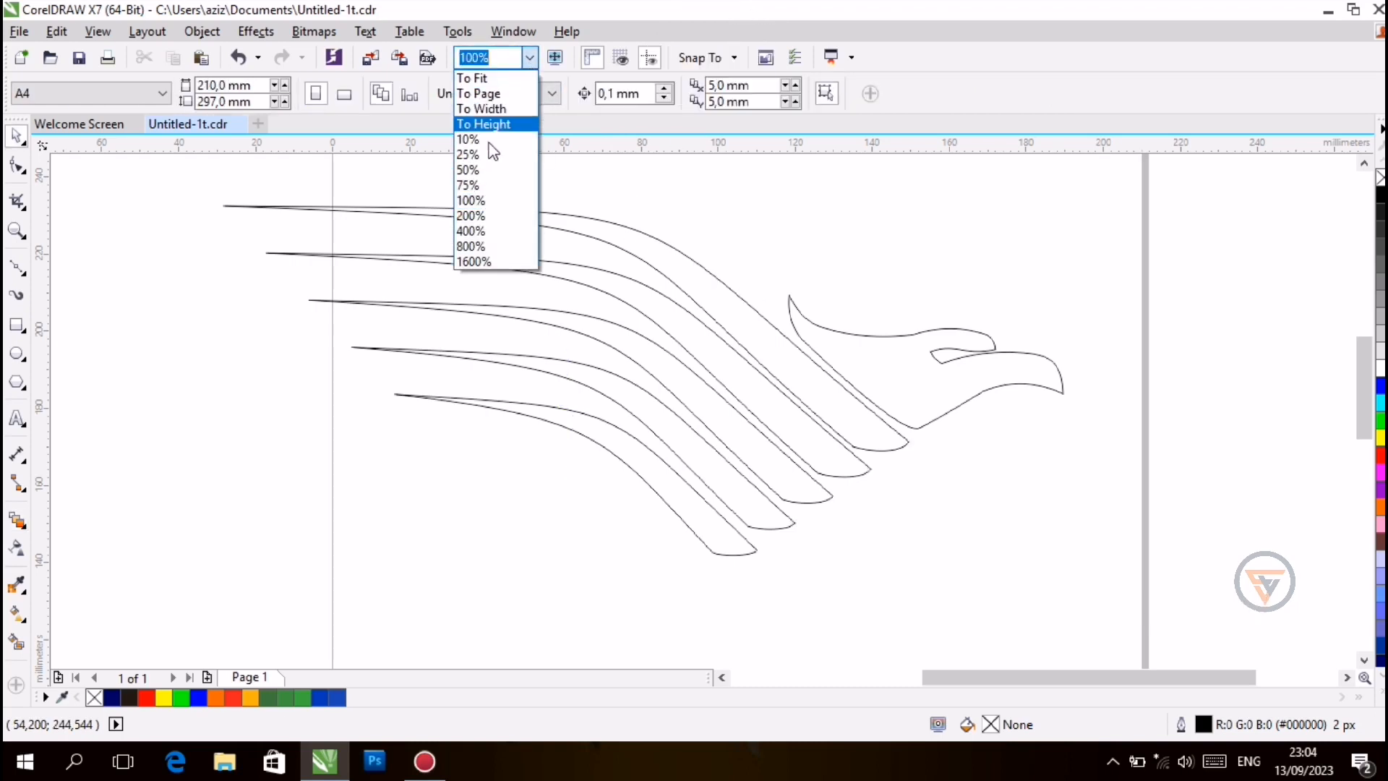
click(482, 172)
click(798, 408)
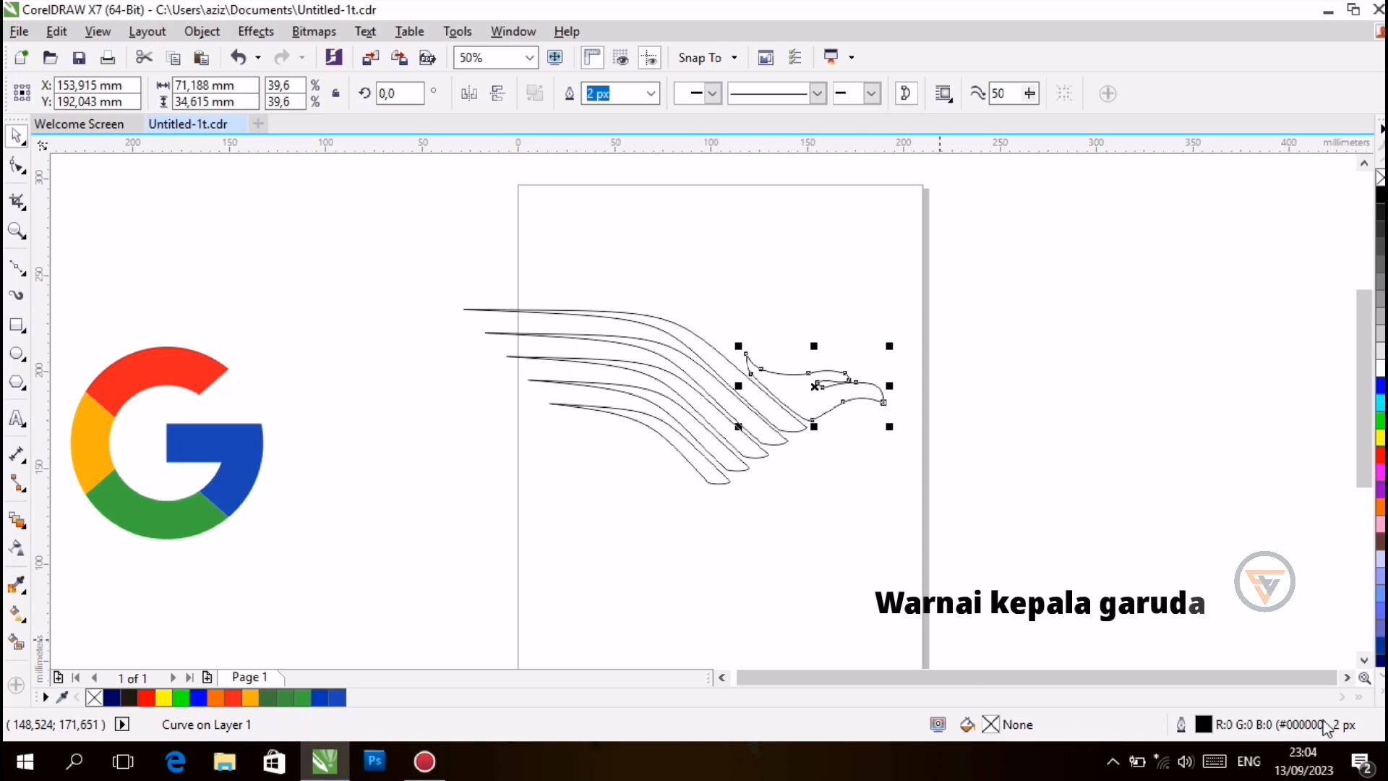
click(1382, 691)
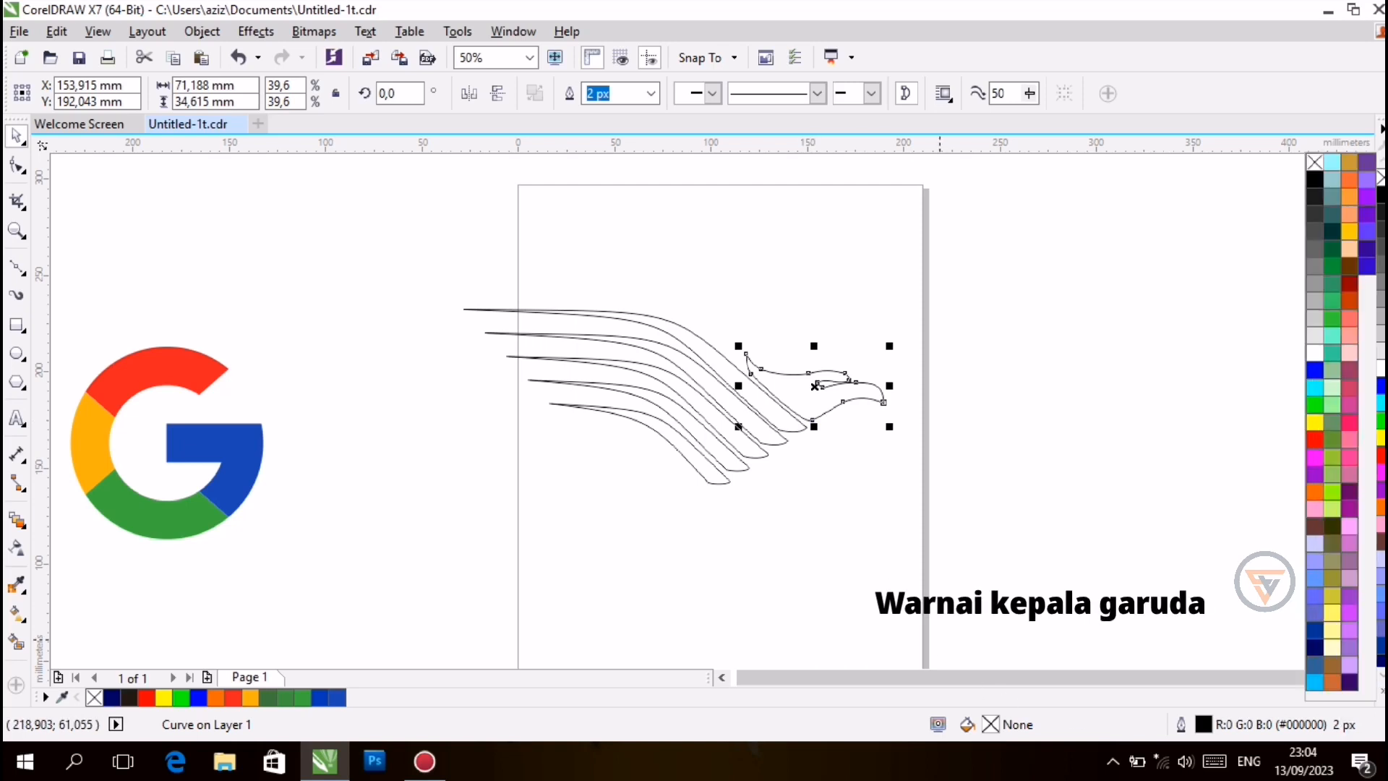
click(1317, 646)
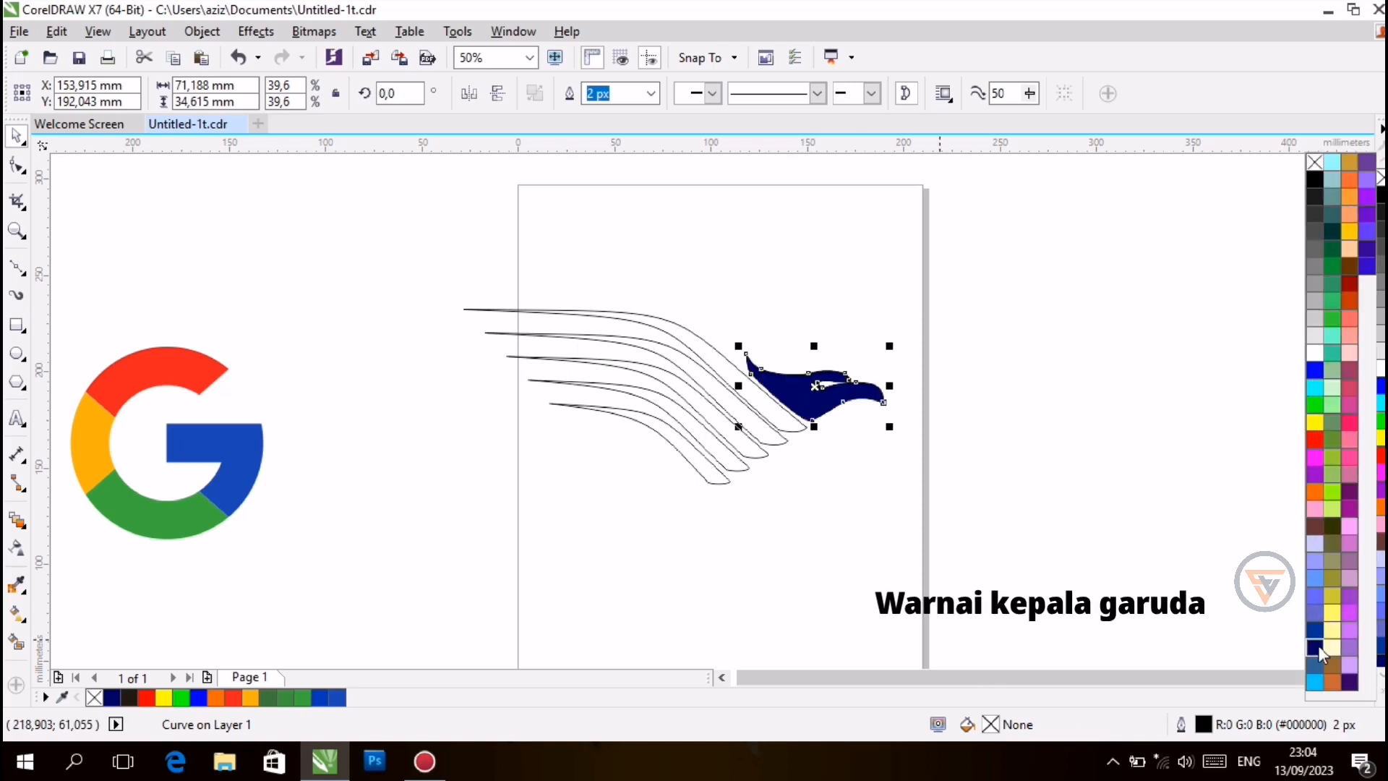
click(775, 411)
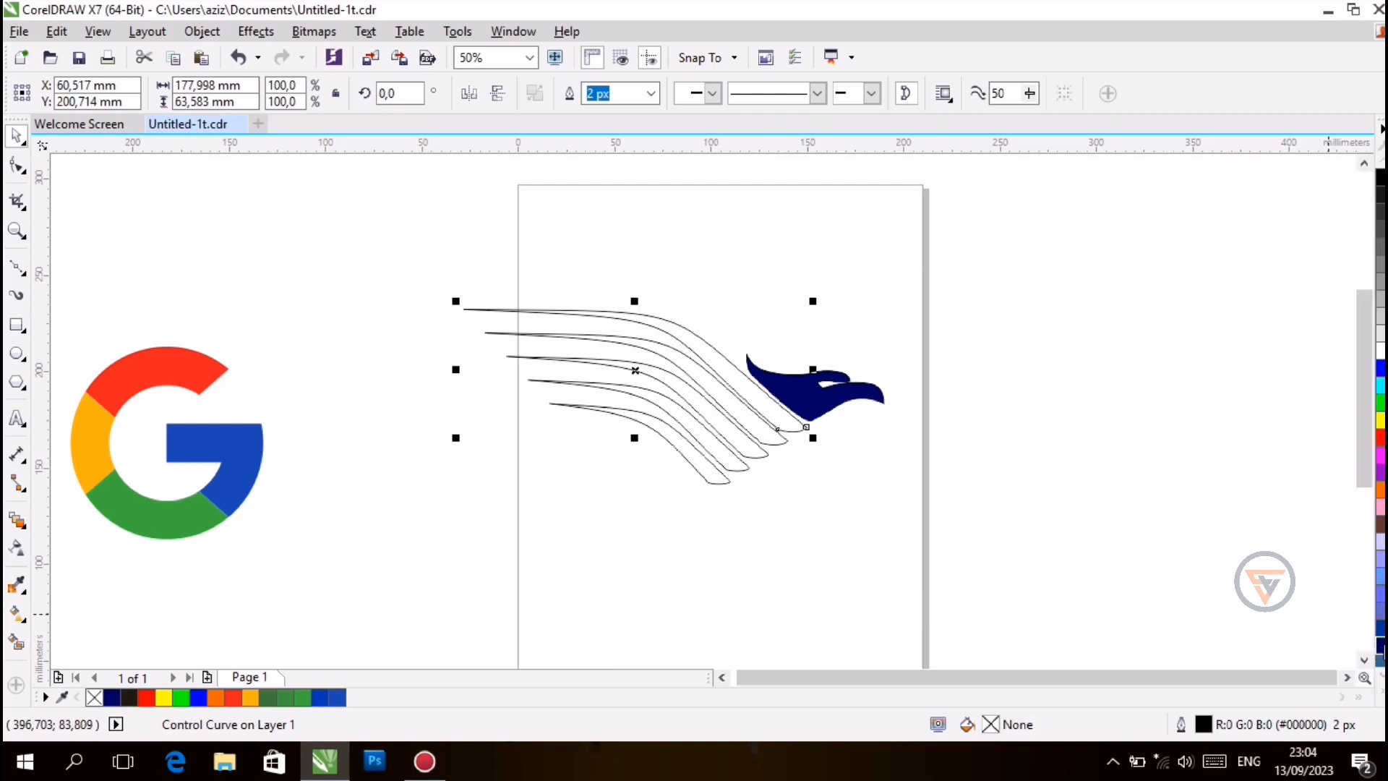
click(1380, 644)
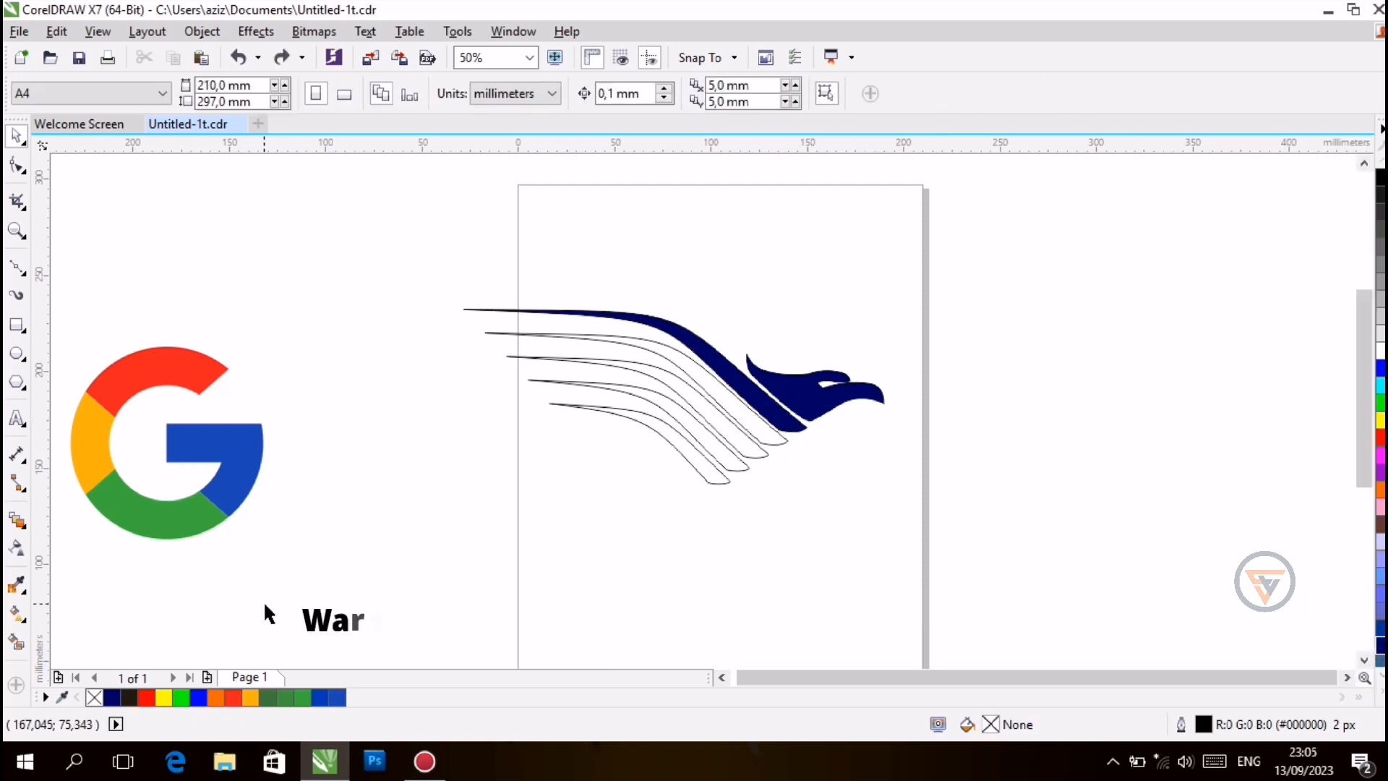
Step: Apply Smart Fill to the second feather from the top and recolour it Turquoise (#66FFCC)
click(16, 642)
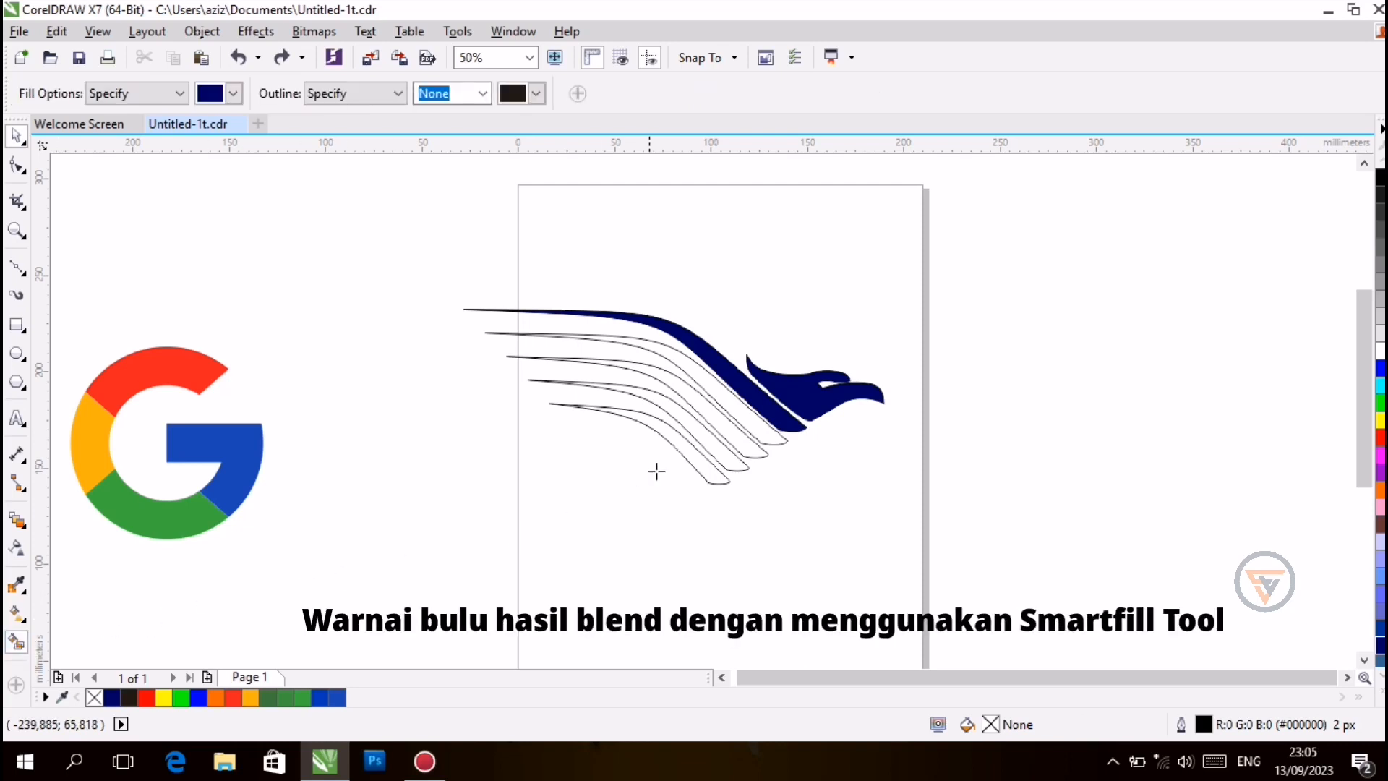
click(755, 425)
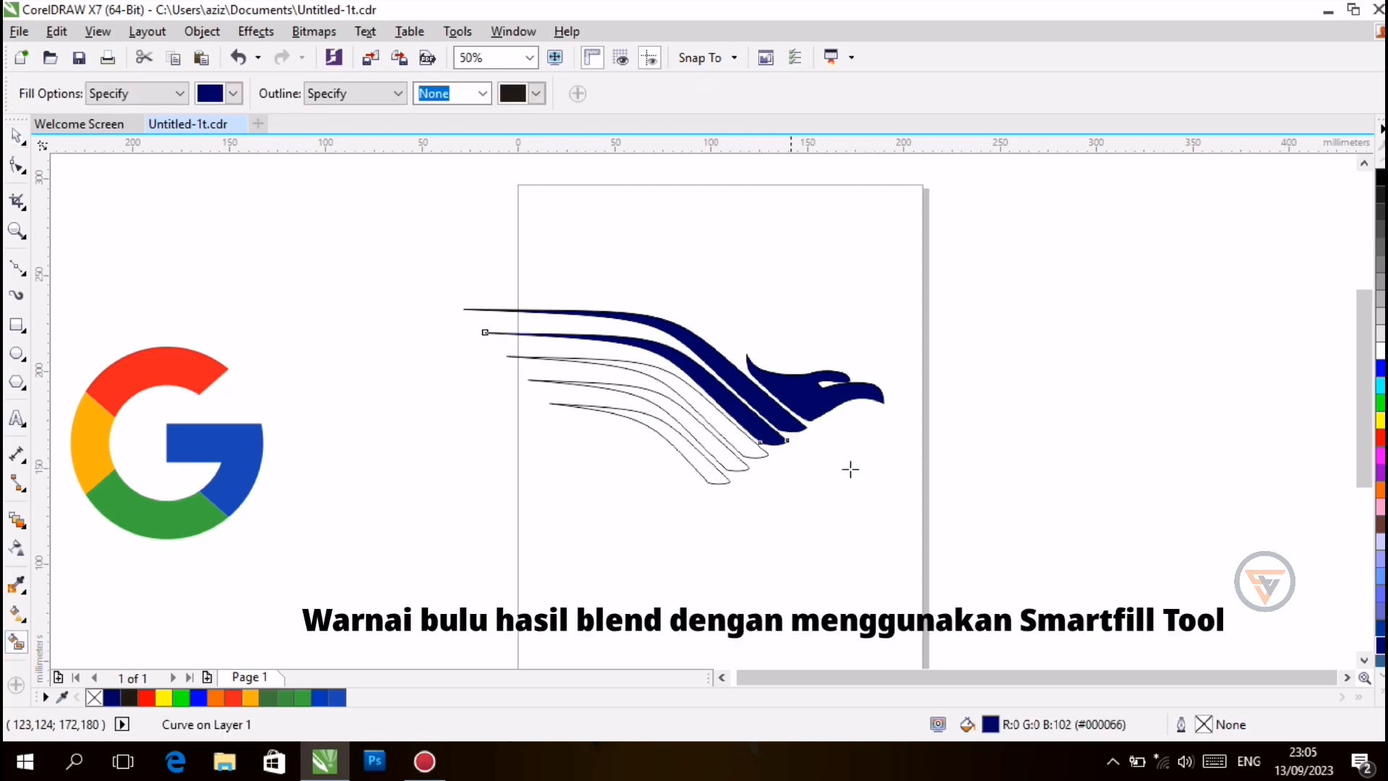
click(1383, 691)
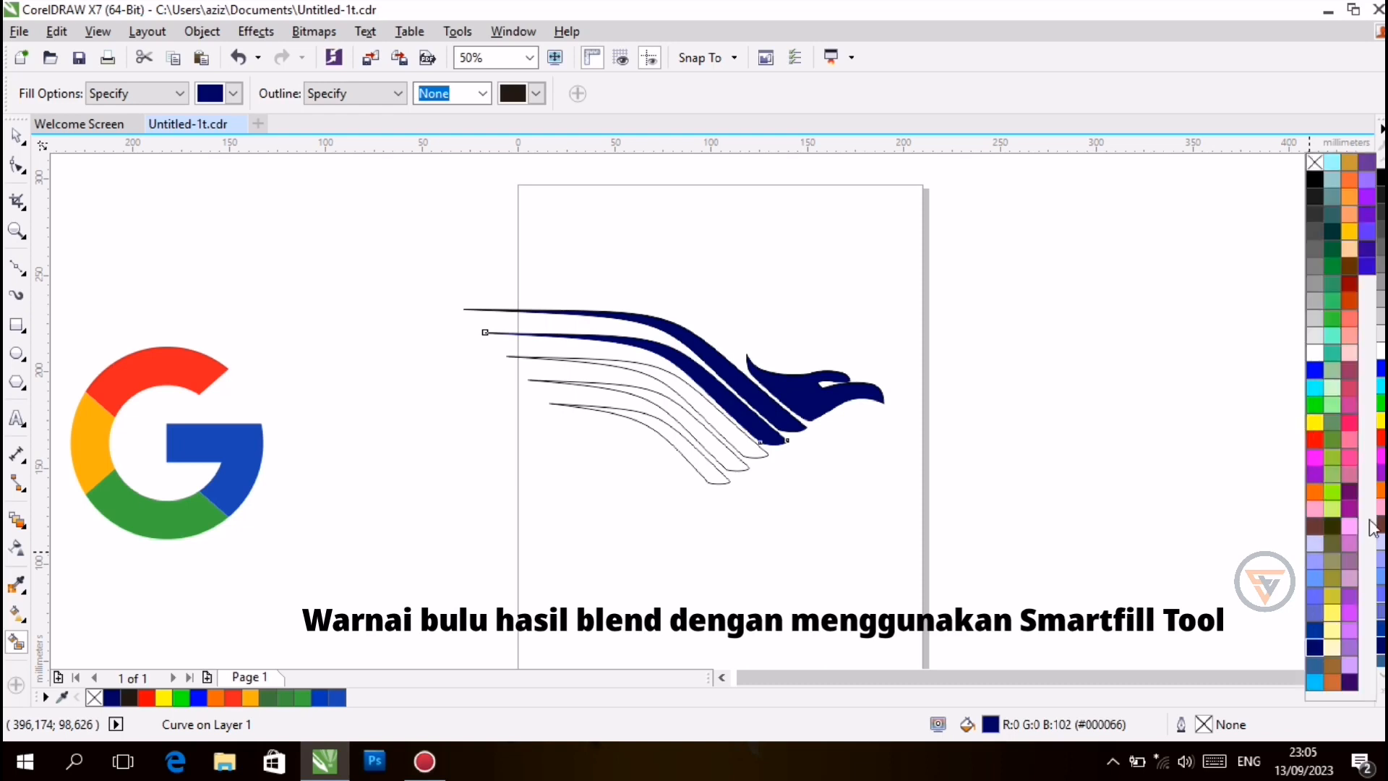
click(1315, 388)
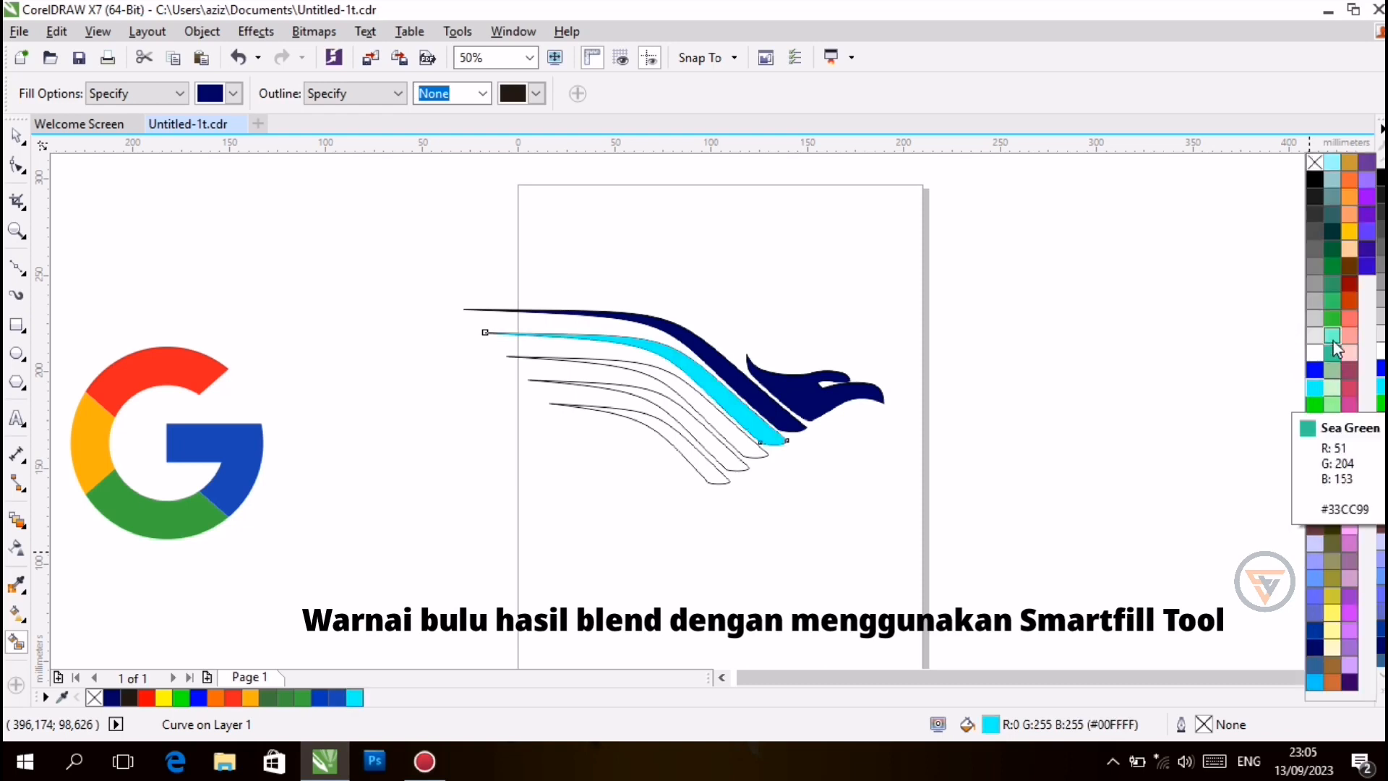
click(1333, 337)
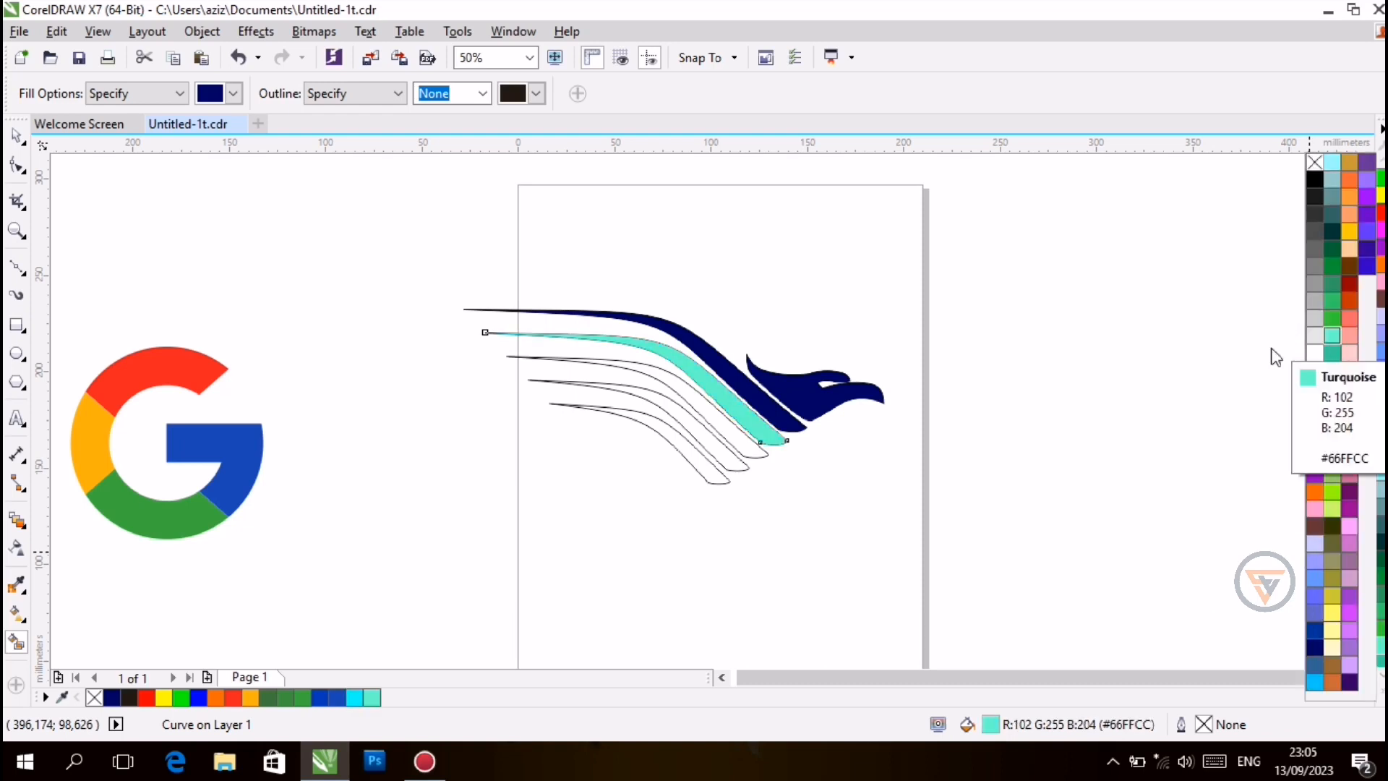
Step: Smart Fill the remaining three lower feathers and recolour each of them Turquoise (#66FFCC)
click(740, 440)
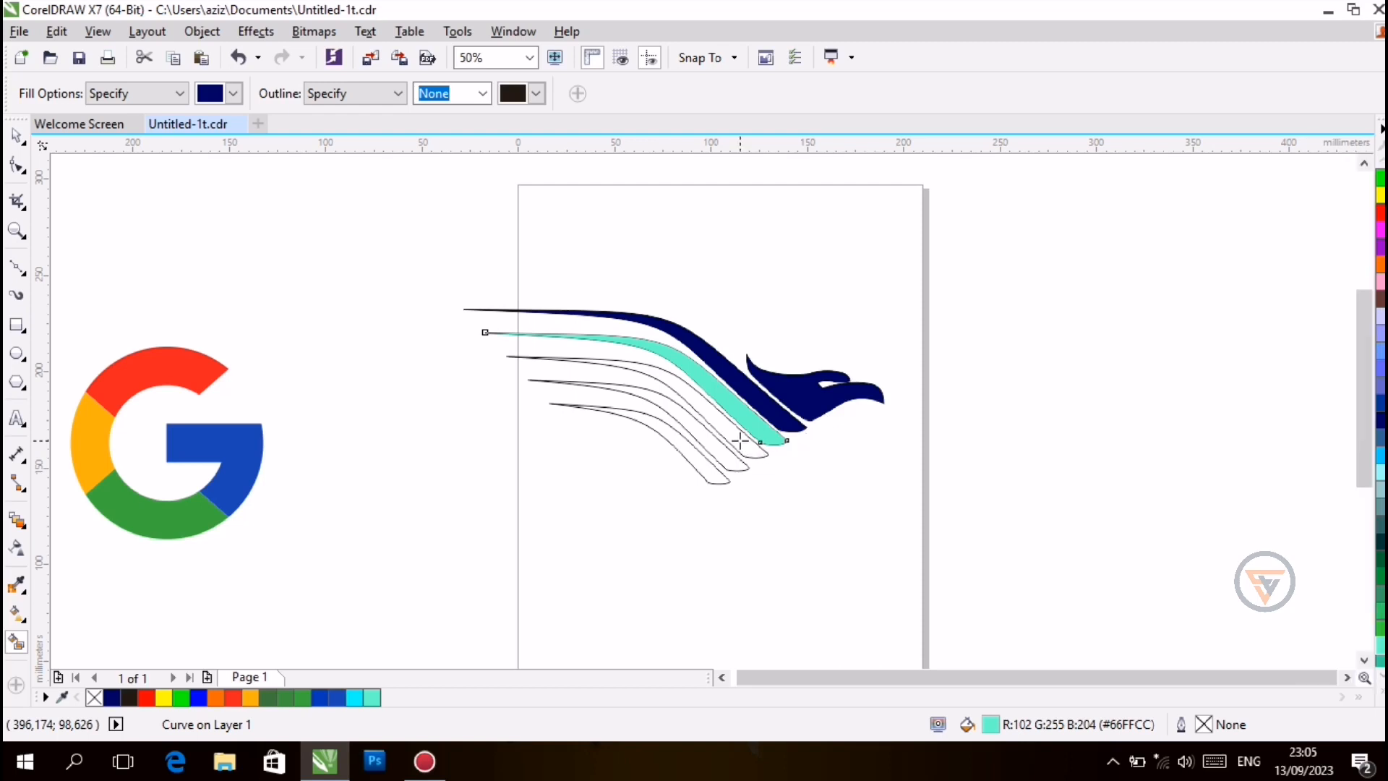
click(748, 439)
click(372, 698)
click(733, 457)
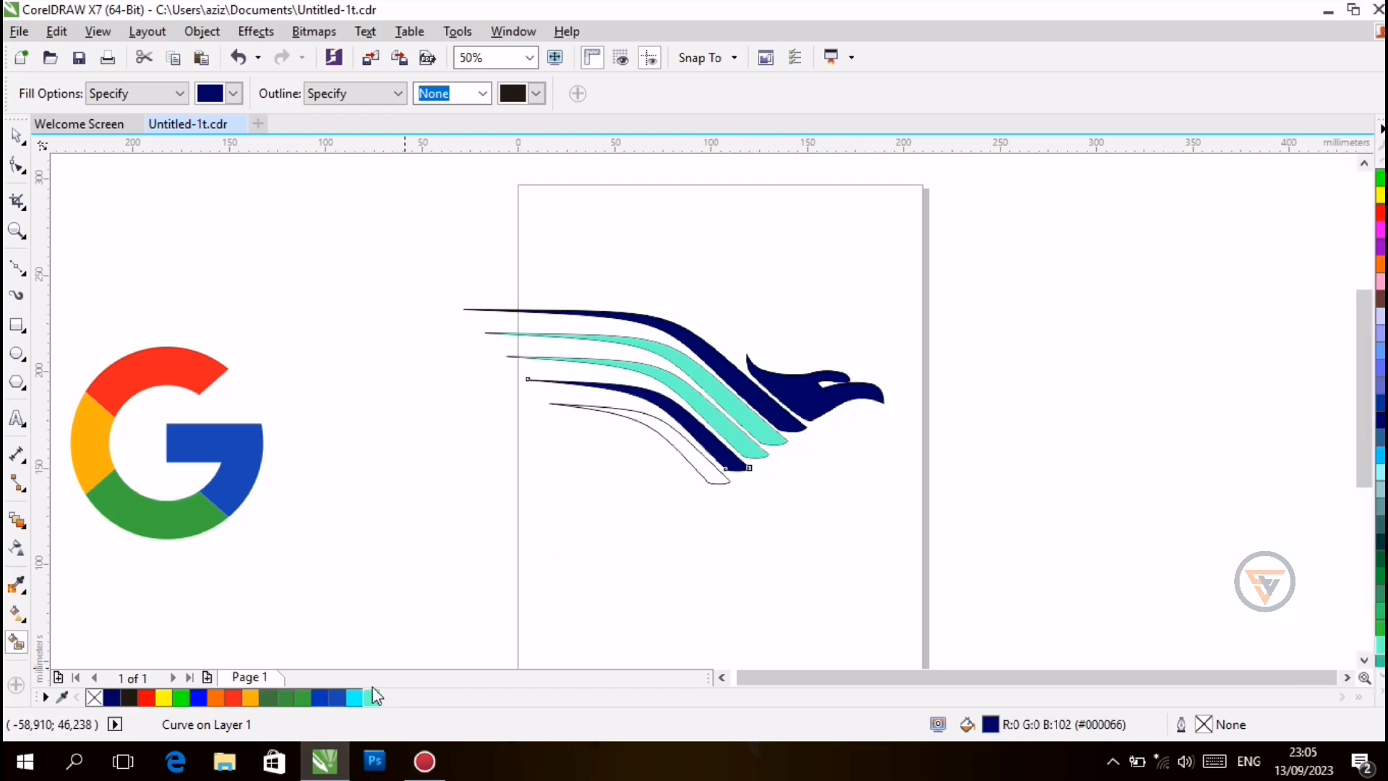
click(371, 697)
click(705, 470)
click(371, 698)
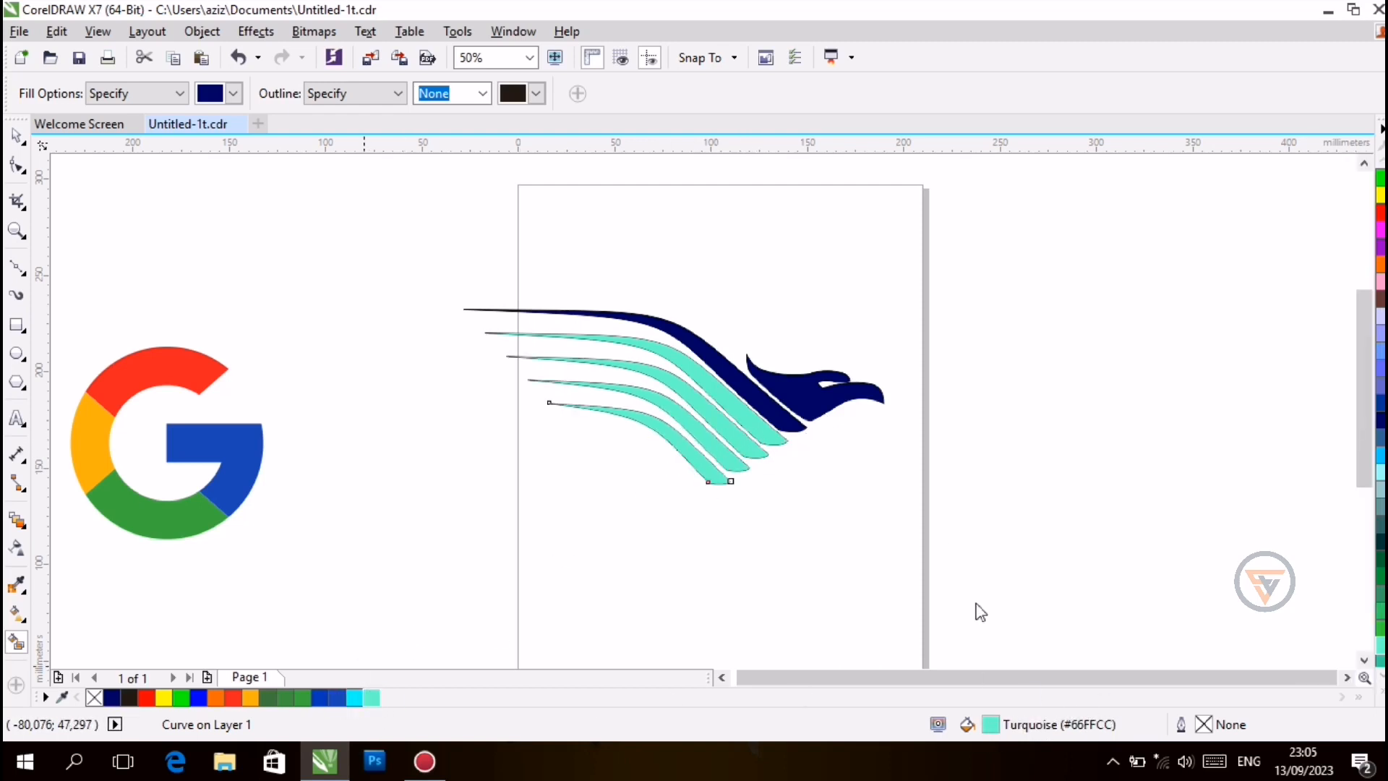
Step: Mix a custom green, RGB 43, 194, 121 (#2BC279), and apply it to the four feathers below the navy one
key(shift+F11)
mouse_move(487, 376)
mouse_down()
mouse_move(480, 412)
mouse_move(551, 449)
mouse_move(548, 469)
mouse_move(513, 451)
mouse_up()
click(917, 624)
double_click(991, 725)
click(506, 438)
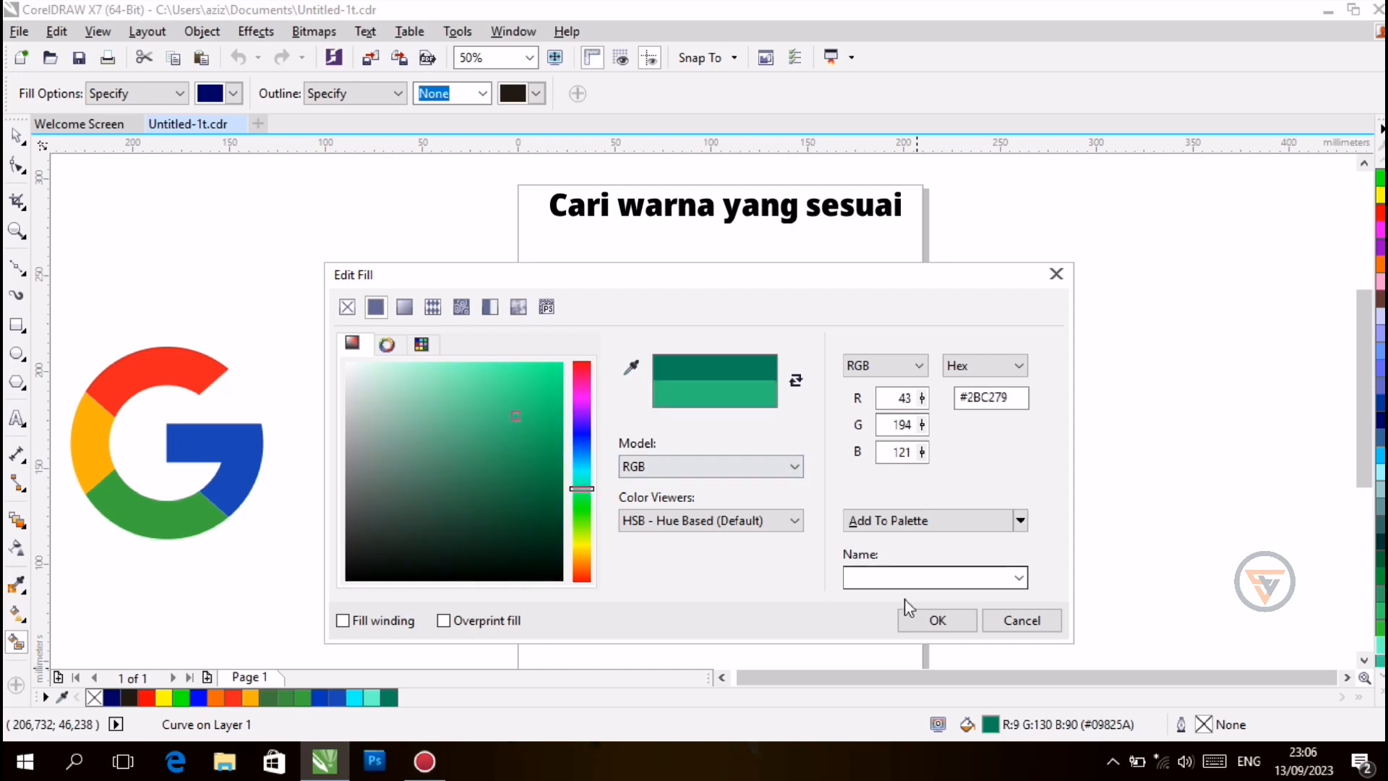
click(932, 619)
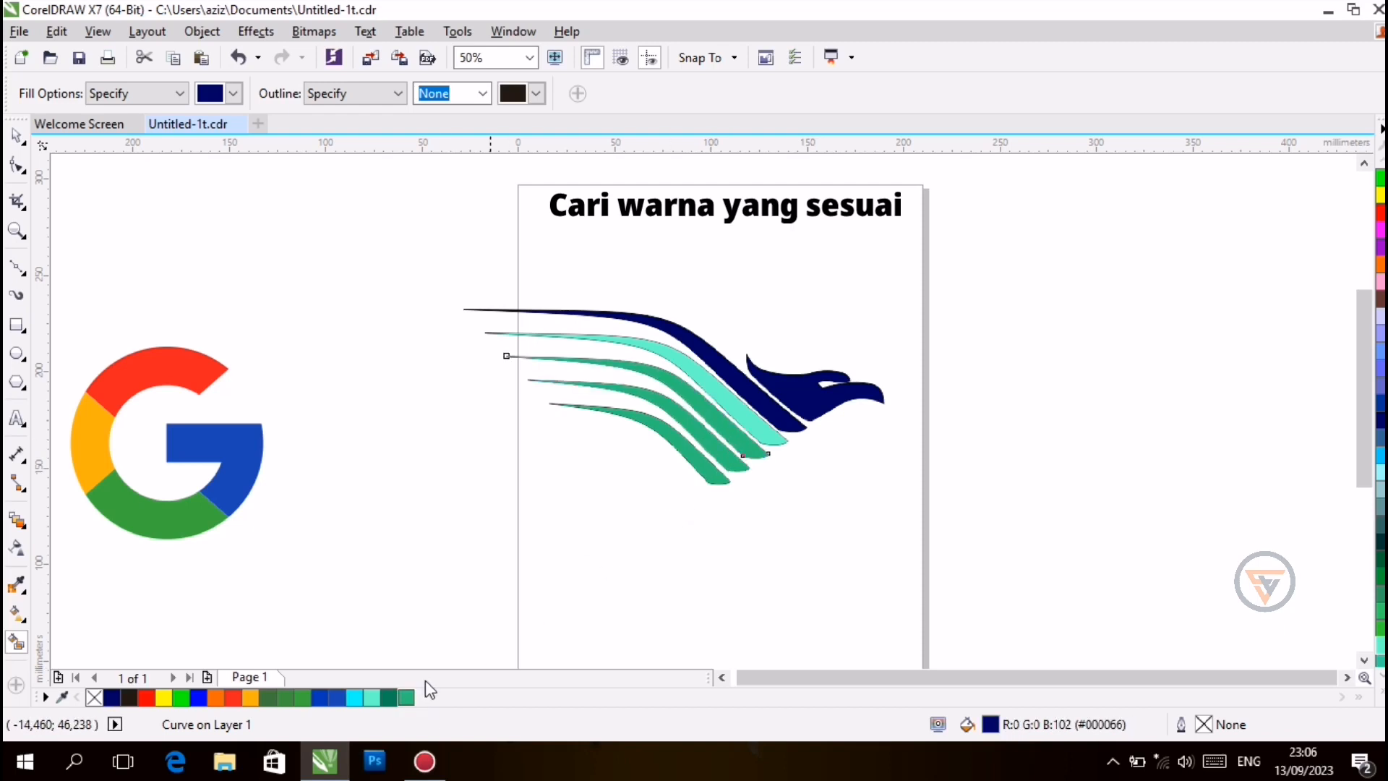
click(768, 428)
click(407, 698)
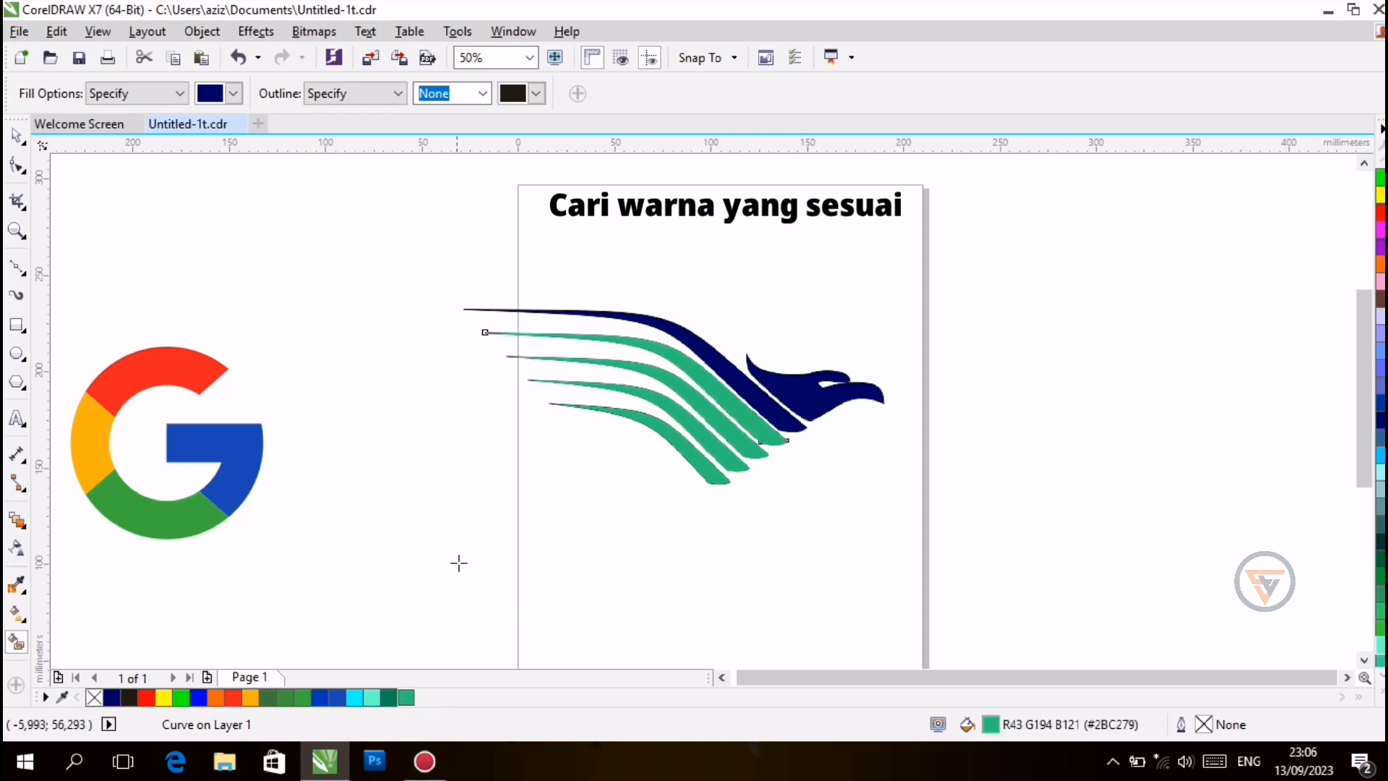
Step: Select the entire bird, set its outline width to None, and deselect it
click(22, 138)
click(381, 275)
drag(381, 250, 985, 576)
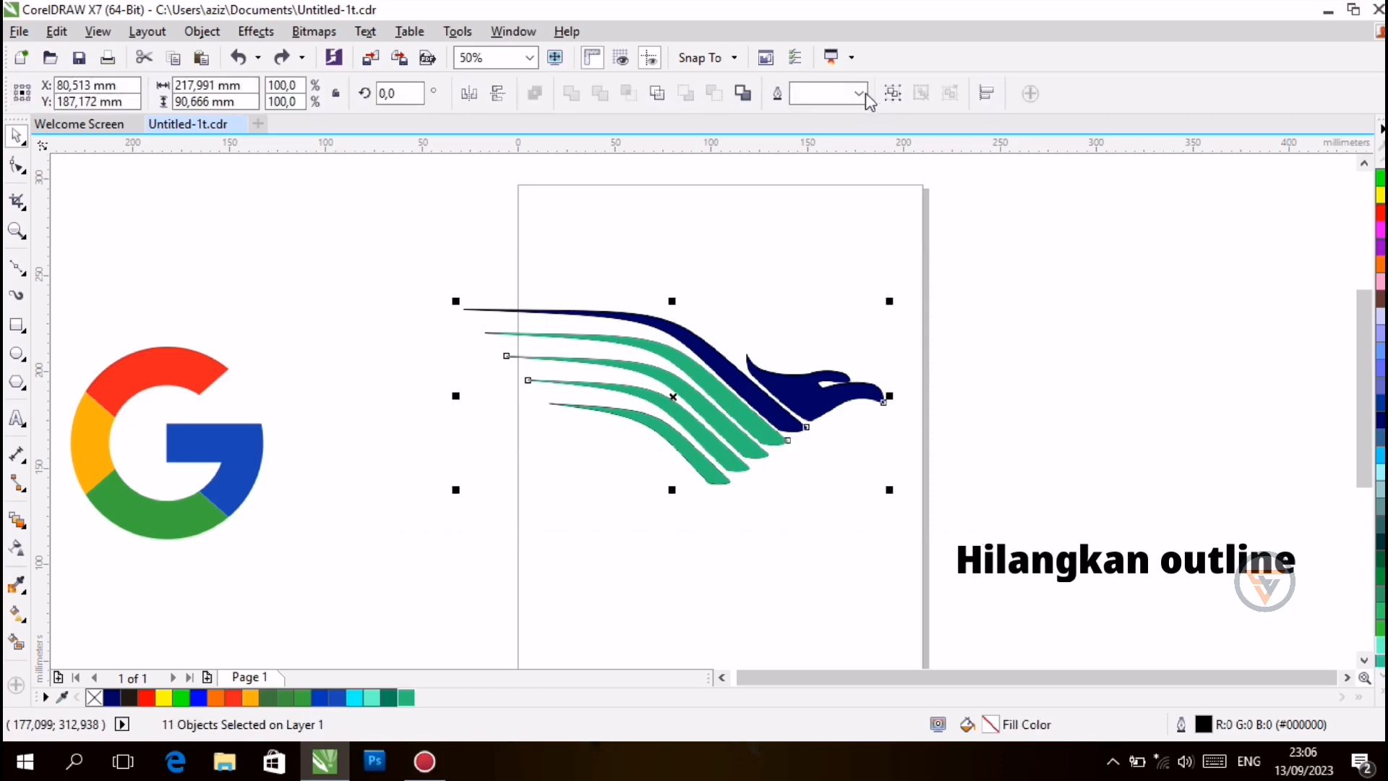
click(859, 94)
click(811, 111)
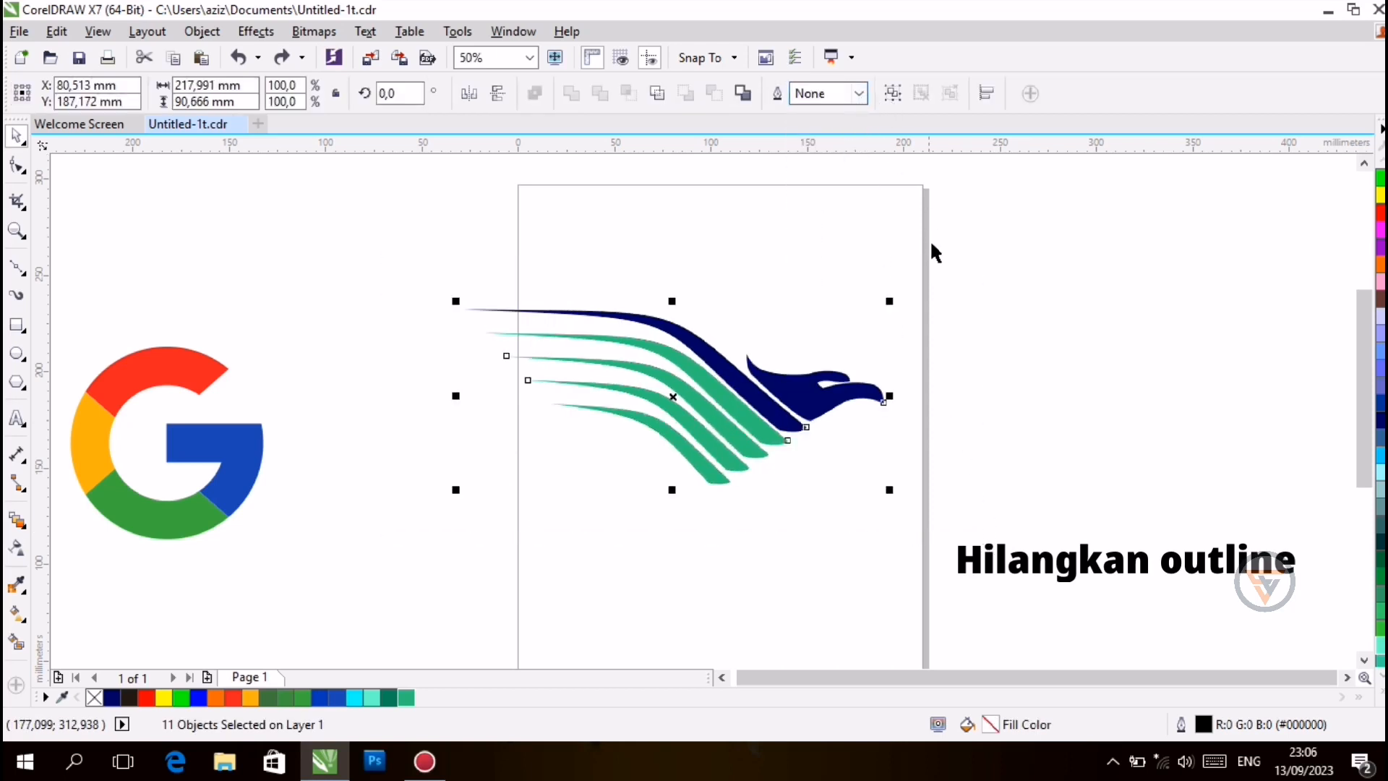
click(1004, 320)
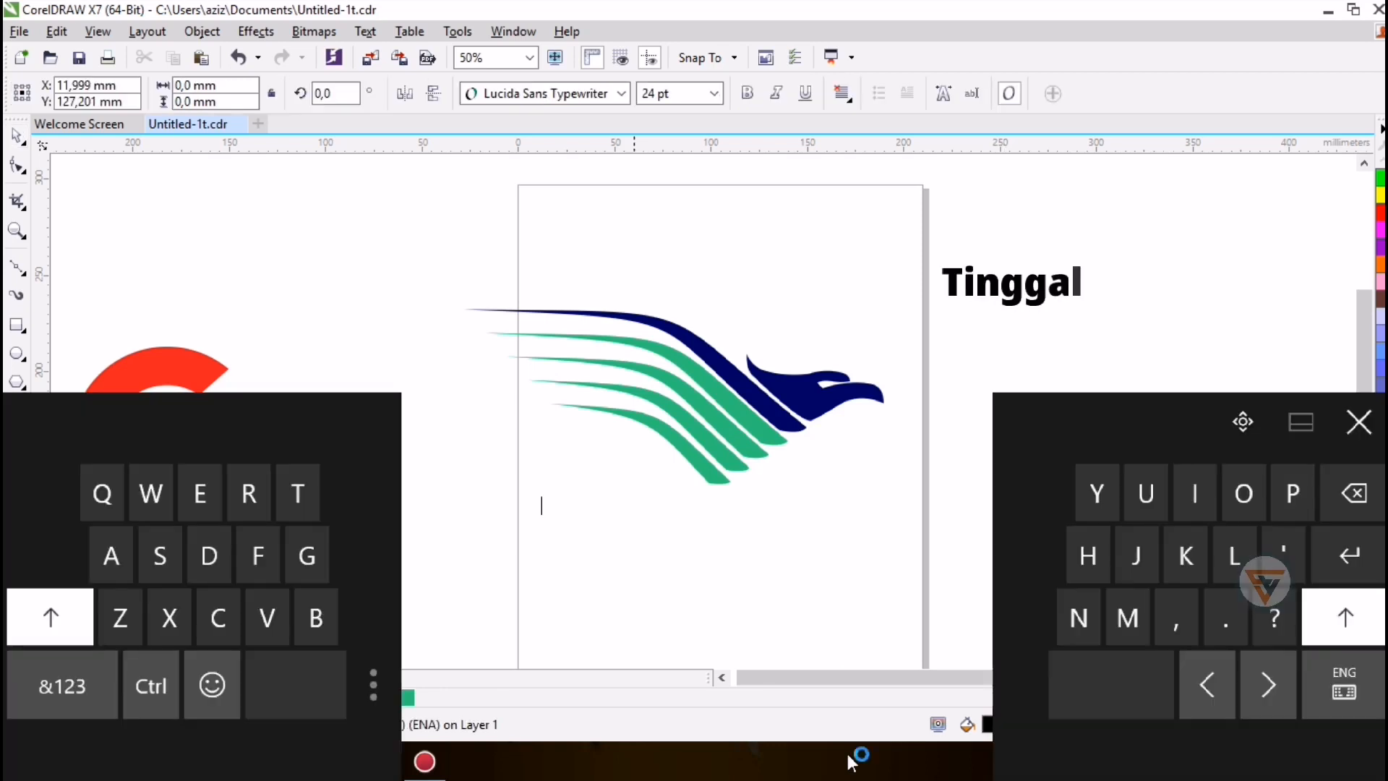
Step: Add the artistic text "Garuda Indonesia" beneath the bird and enlarge it to about 144 mm wide (about 42.7 pt)
click(307, 556)
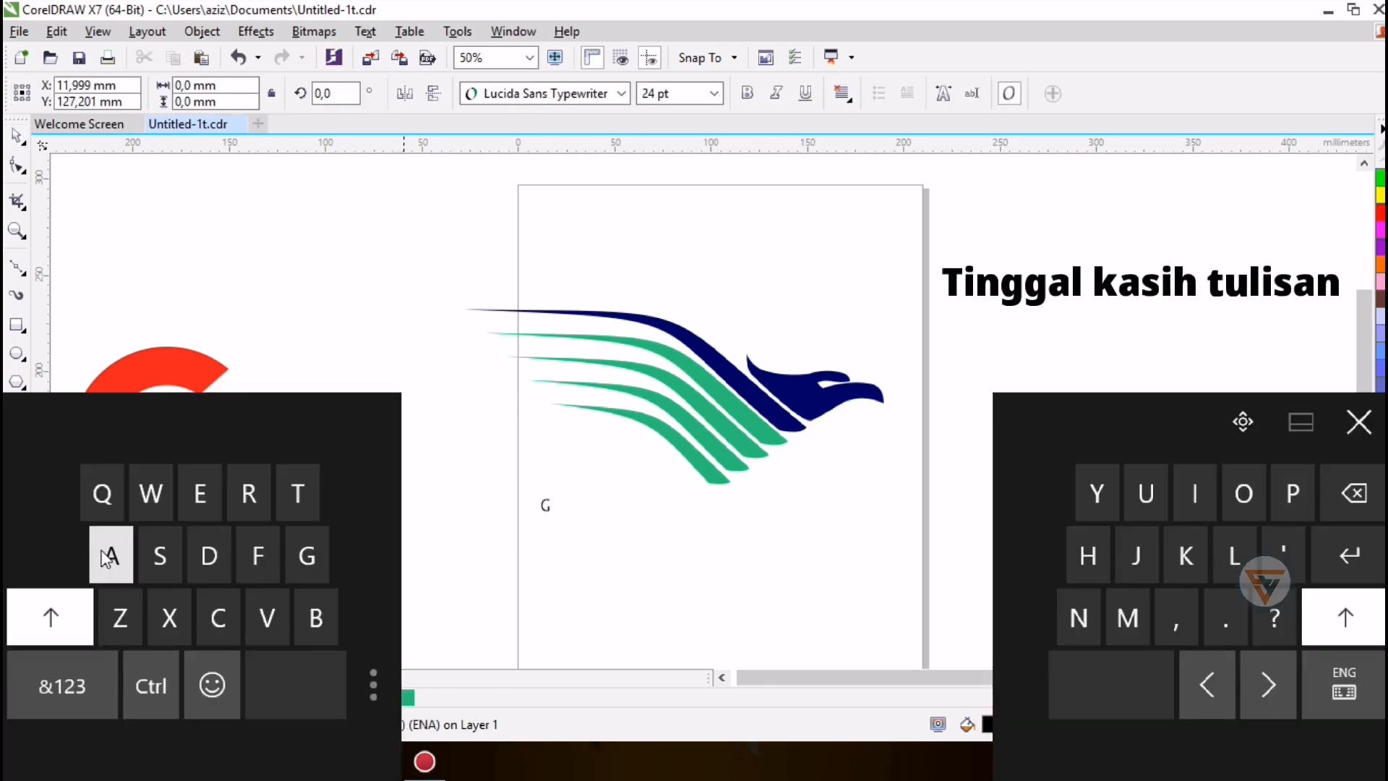
text(ARUDA)
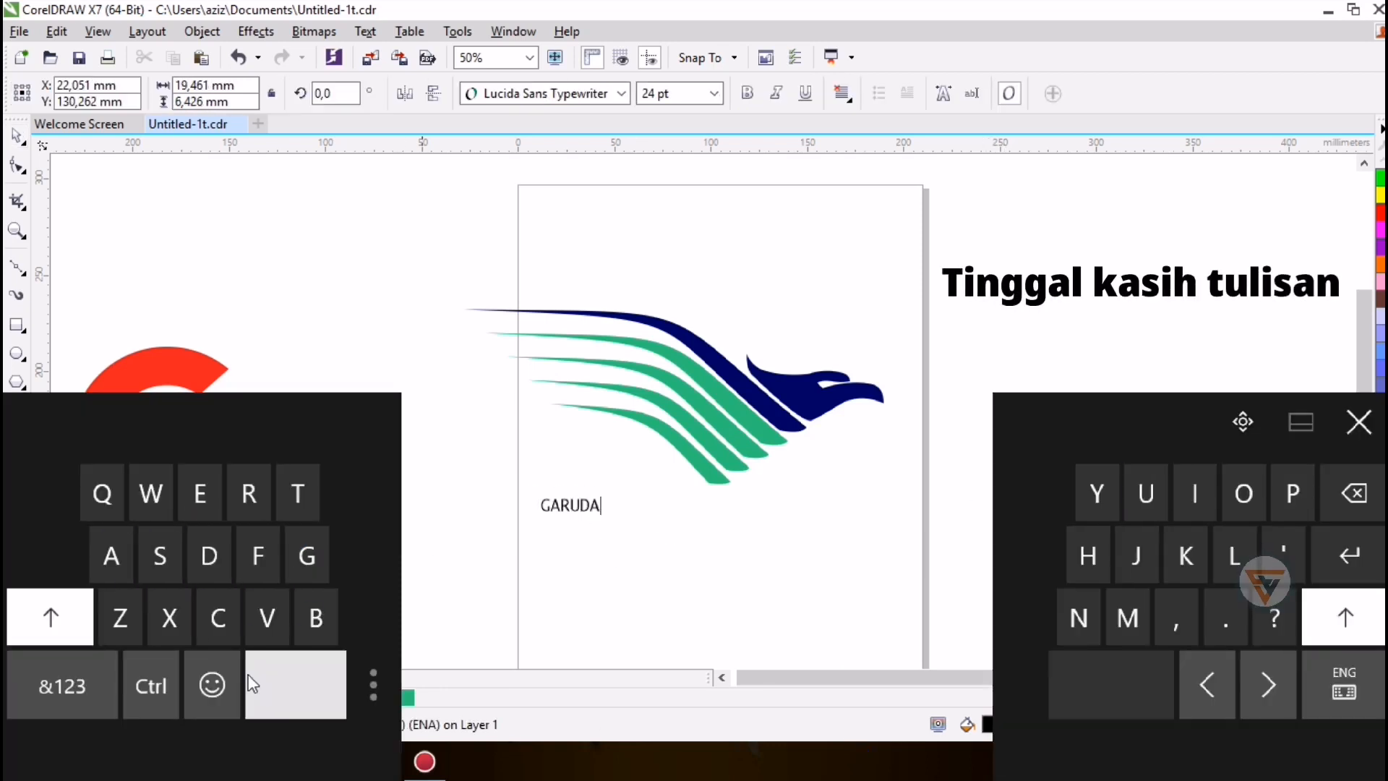
key(BackSpace)
key(BackSpace)
key(BackSpace)
key(BackSpace)
key(BackSpace)
text(a)
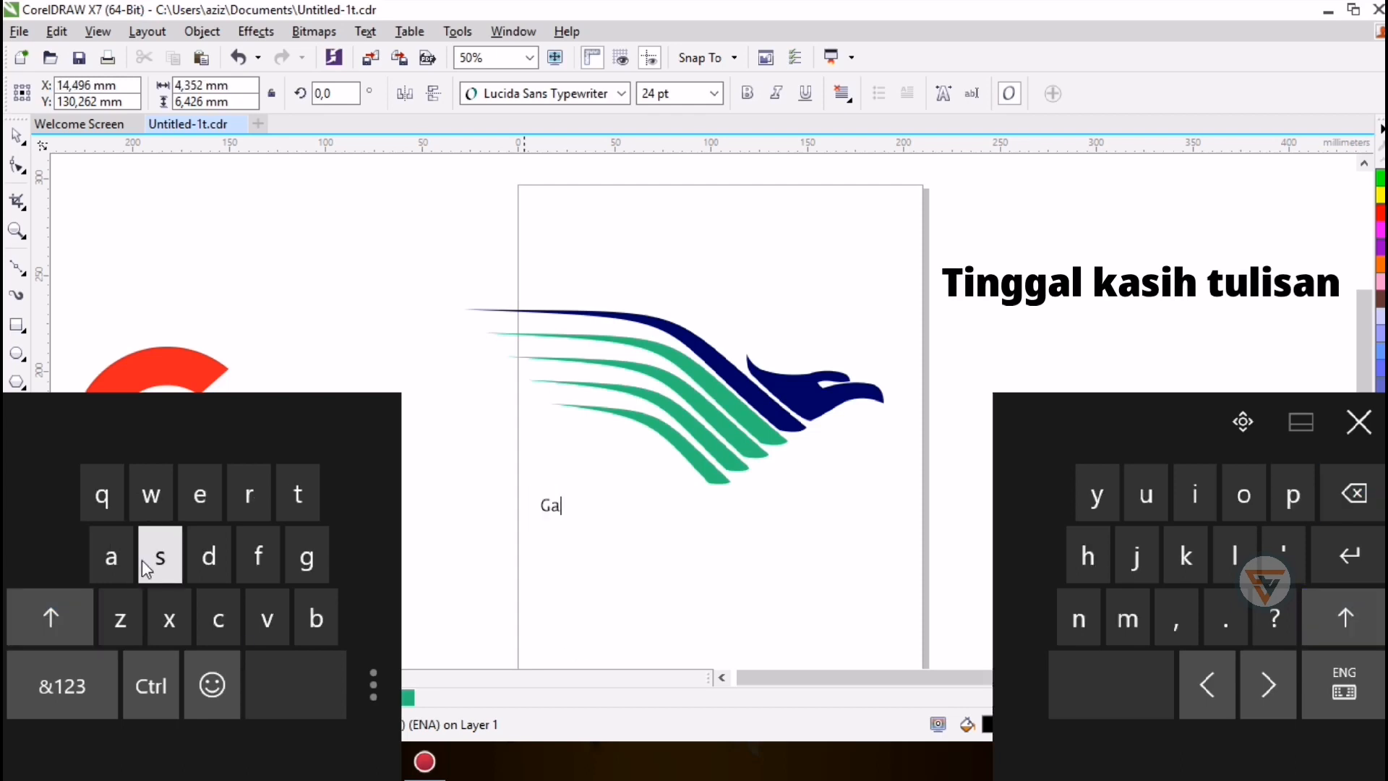
text(ruda I)
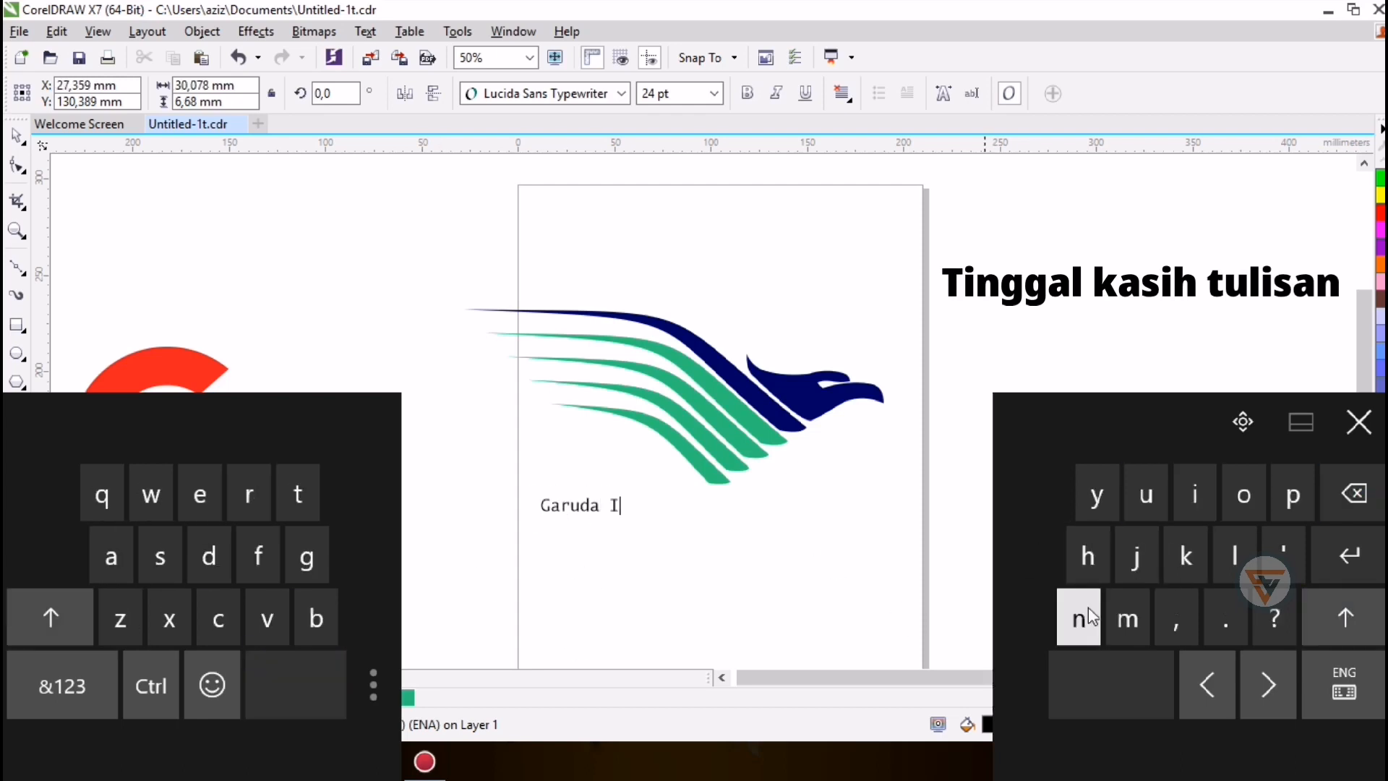
text(ndones)
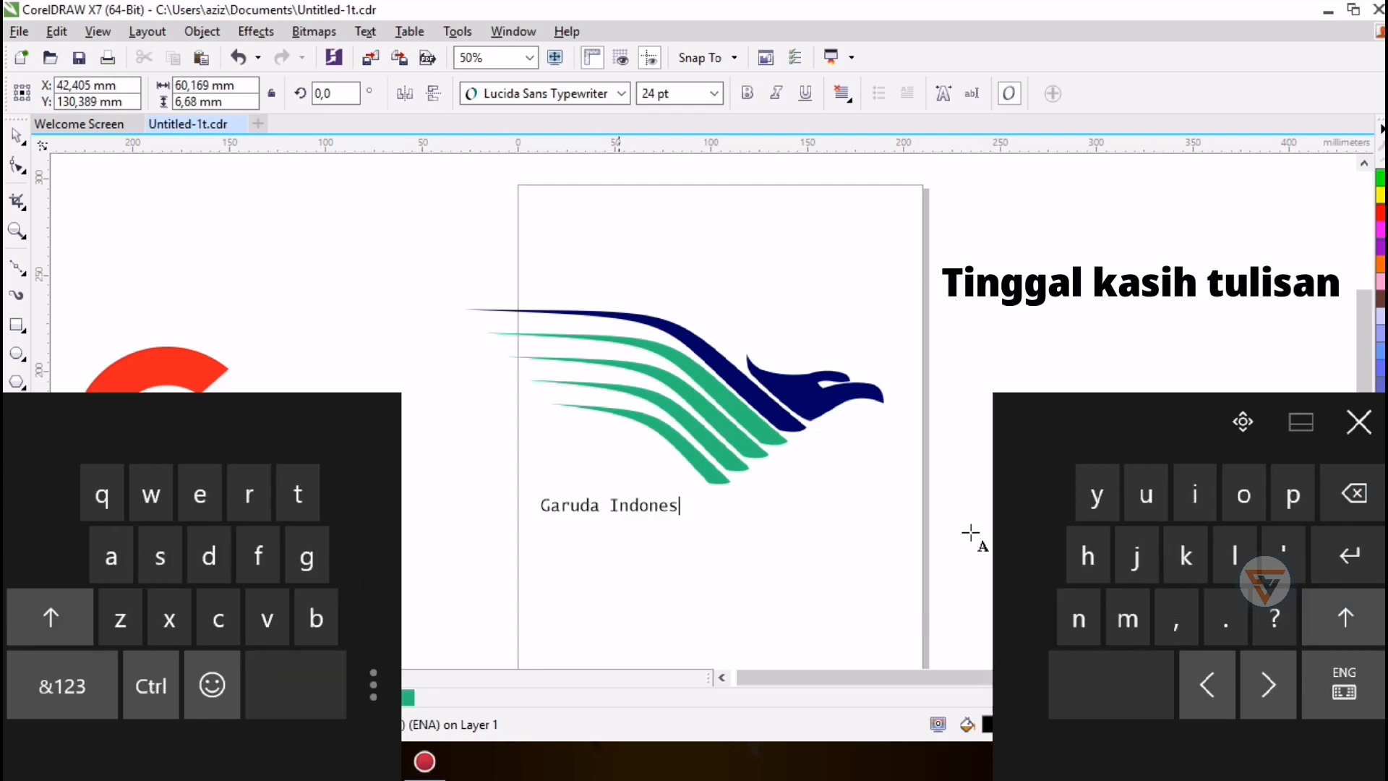
text(ia)
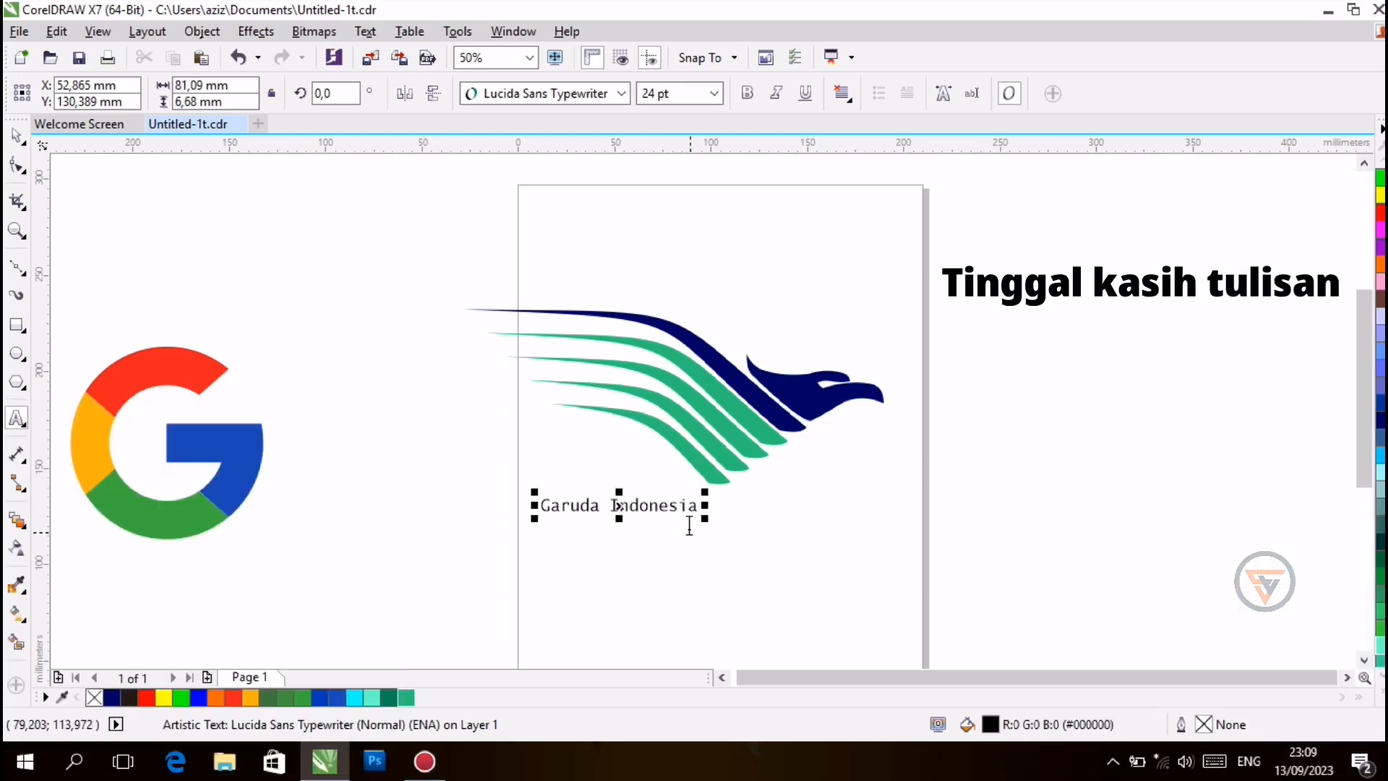
drag(771, 585, 826, 608)
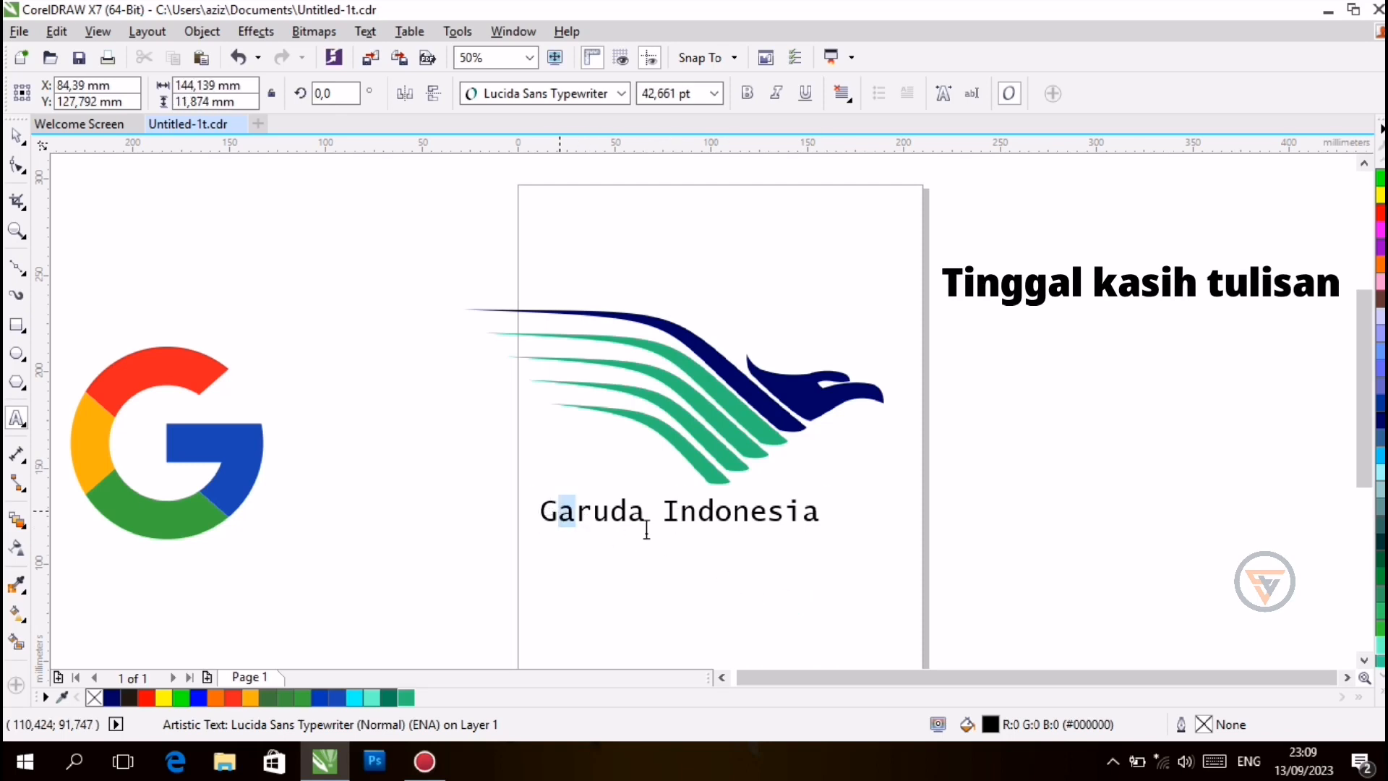
Step: Set the "Garuda Indonesia" text in Myriad Pro and enlarge it to about 145 mm wide (about 56.7 pt)
drag(647, 530, 777, 535)
drag(556, 515, 540, 514)
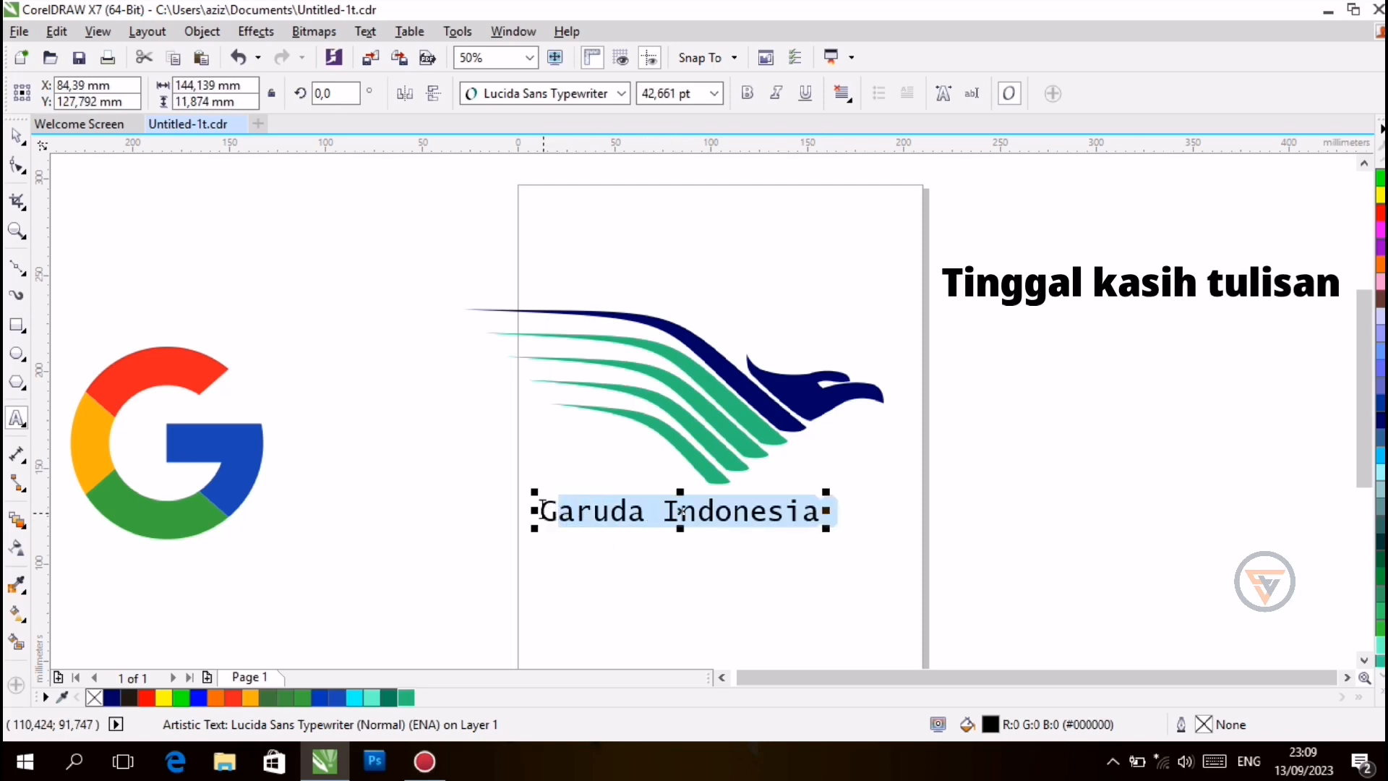
click(621, 94)
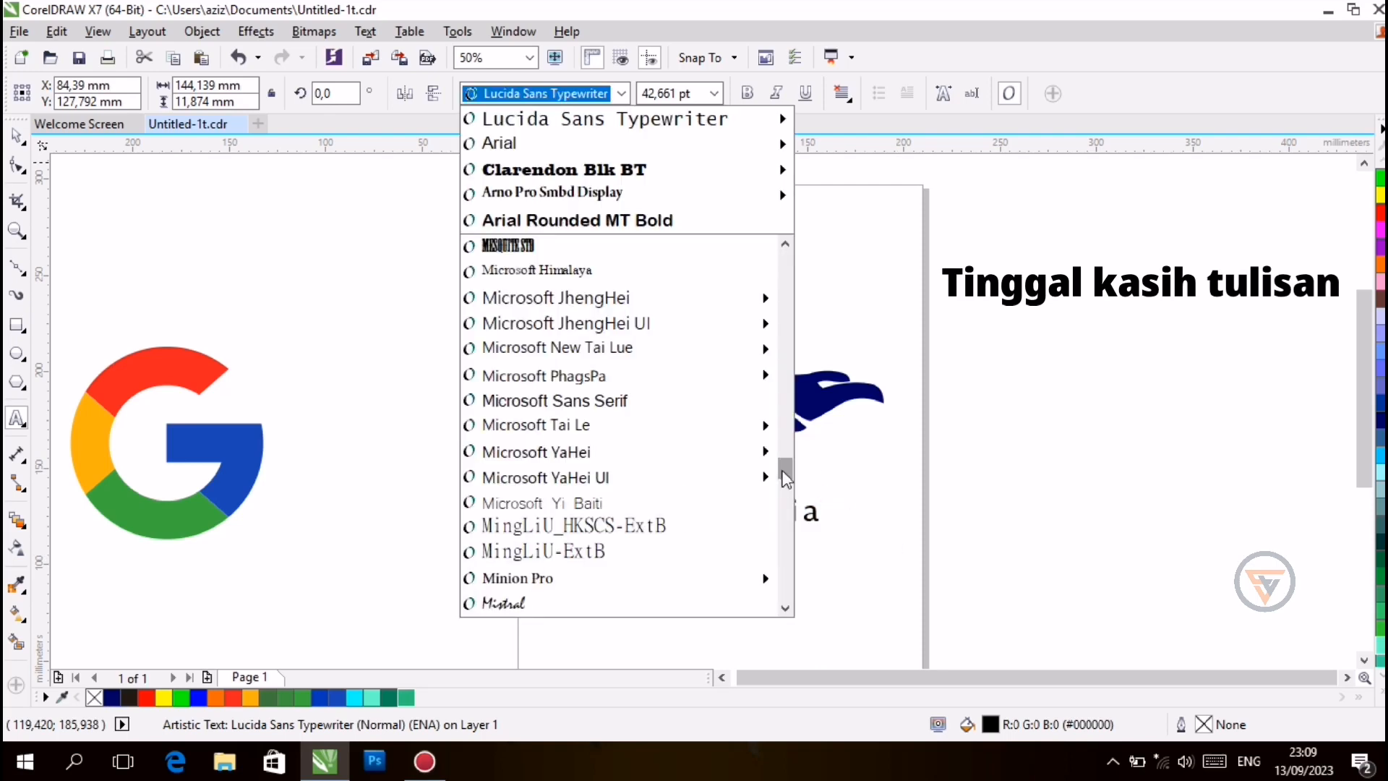
scroll(787, 491, down, 4)
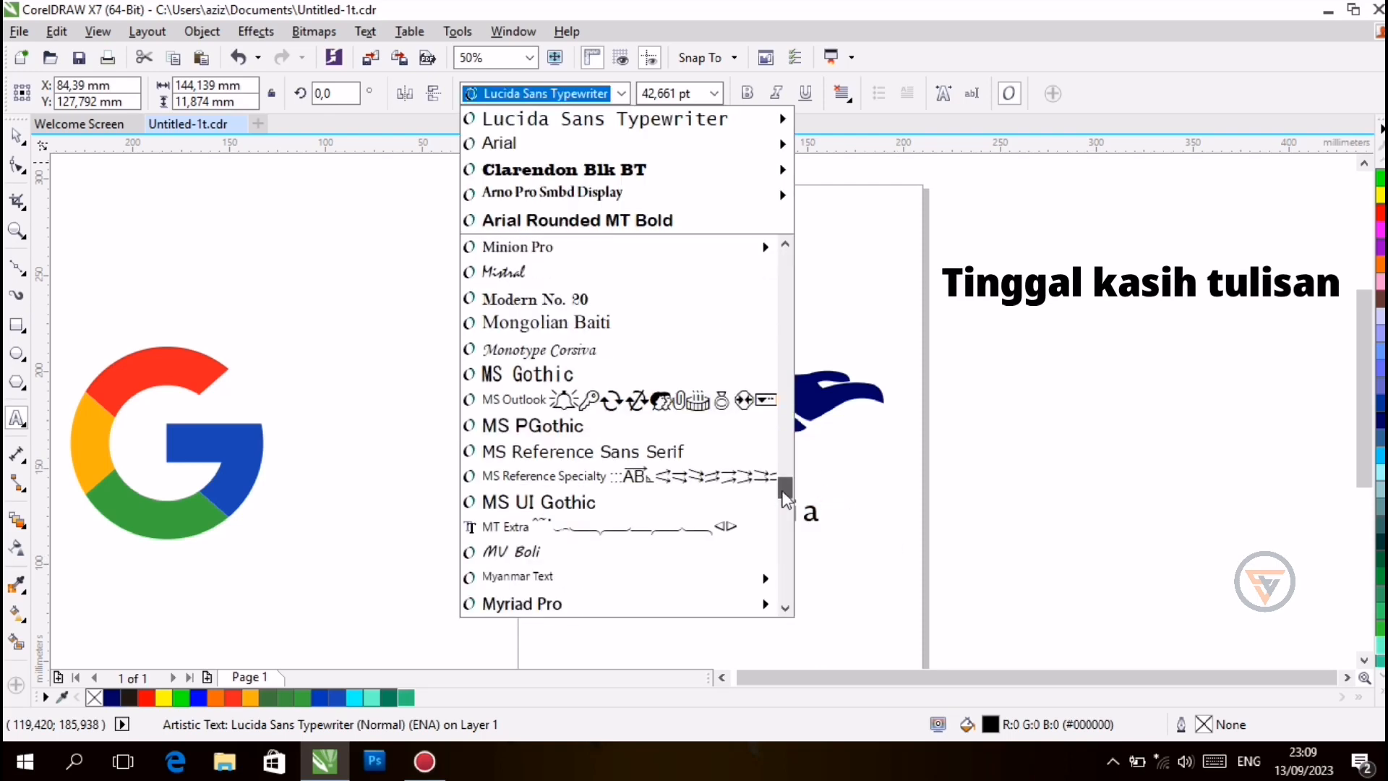
click(608, 613)
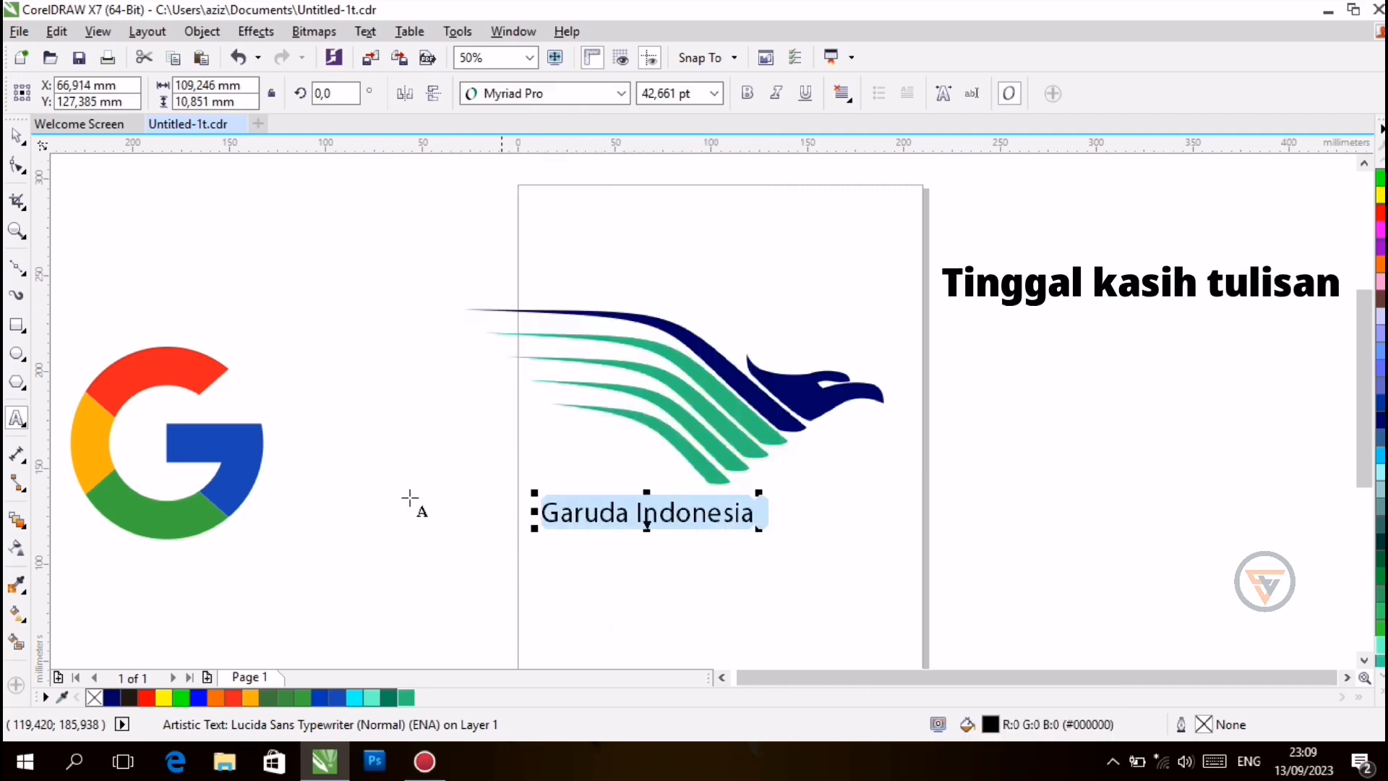
click(17, 137)
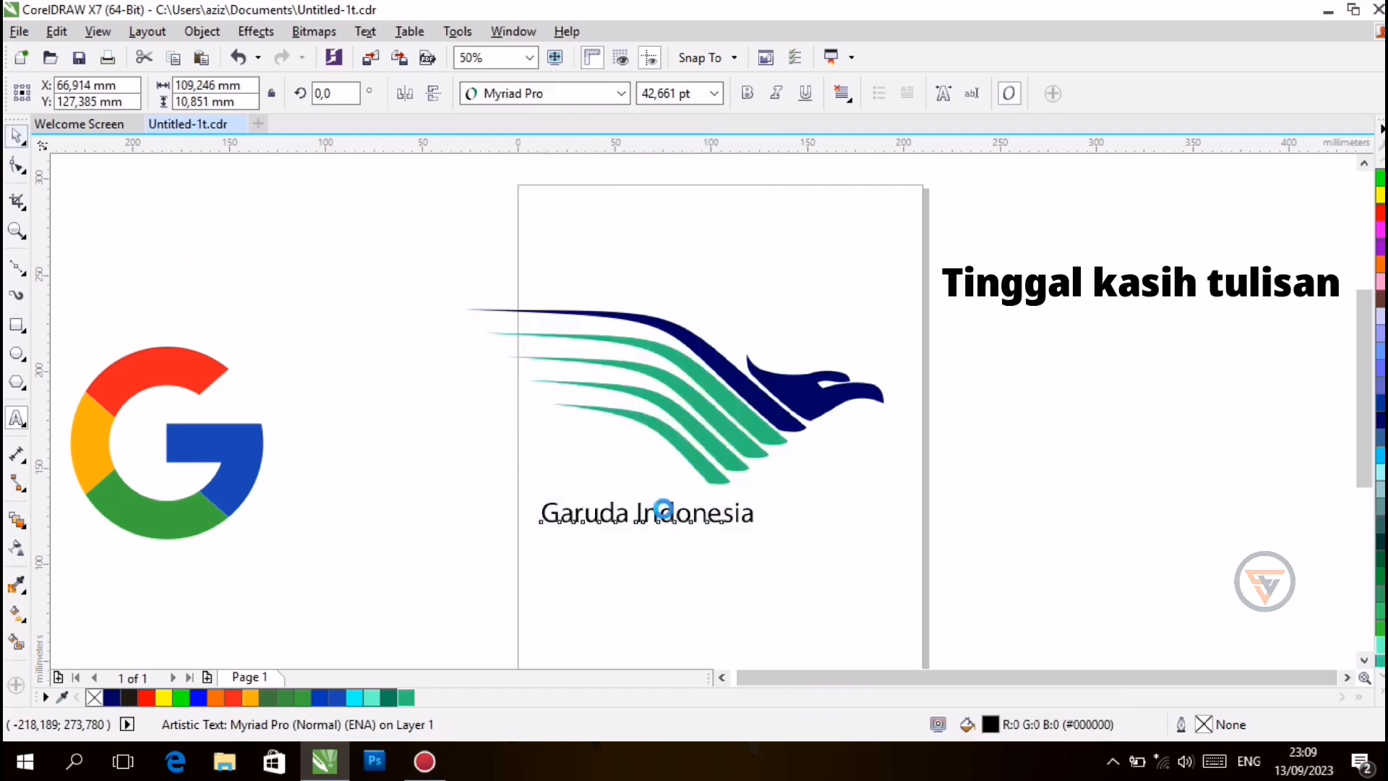
drag(760, 529, 828, 569)
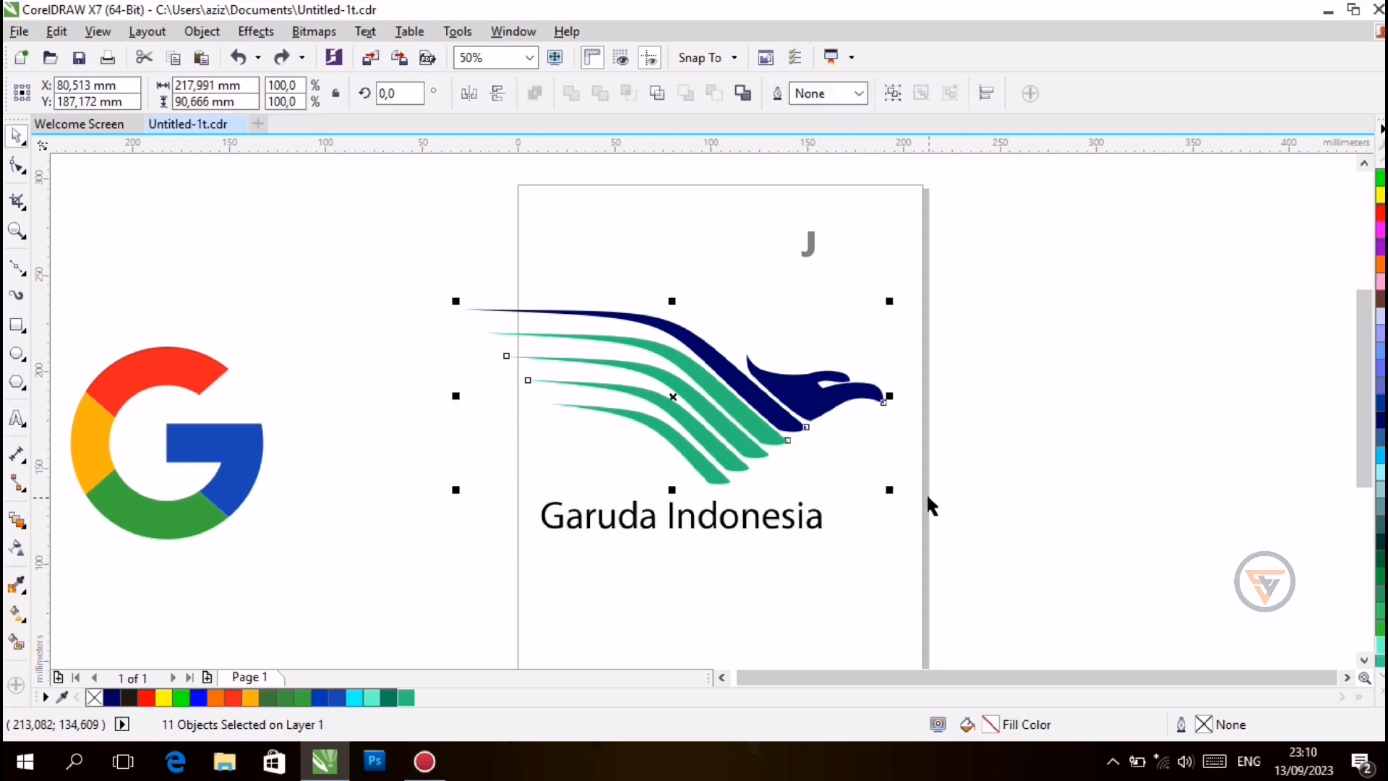
Step: Group all the selected bird objects and centre the group on the page
click(894, 93)
key(p)
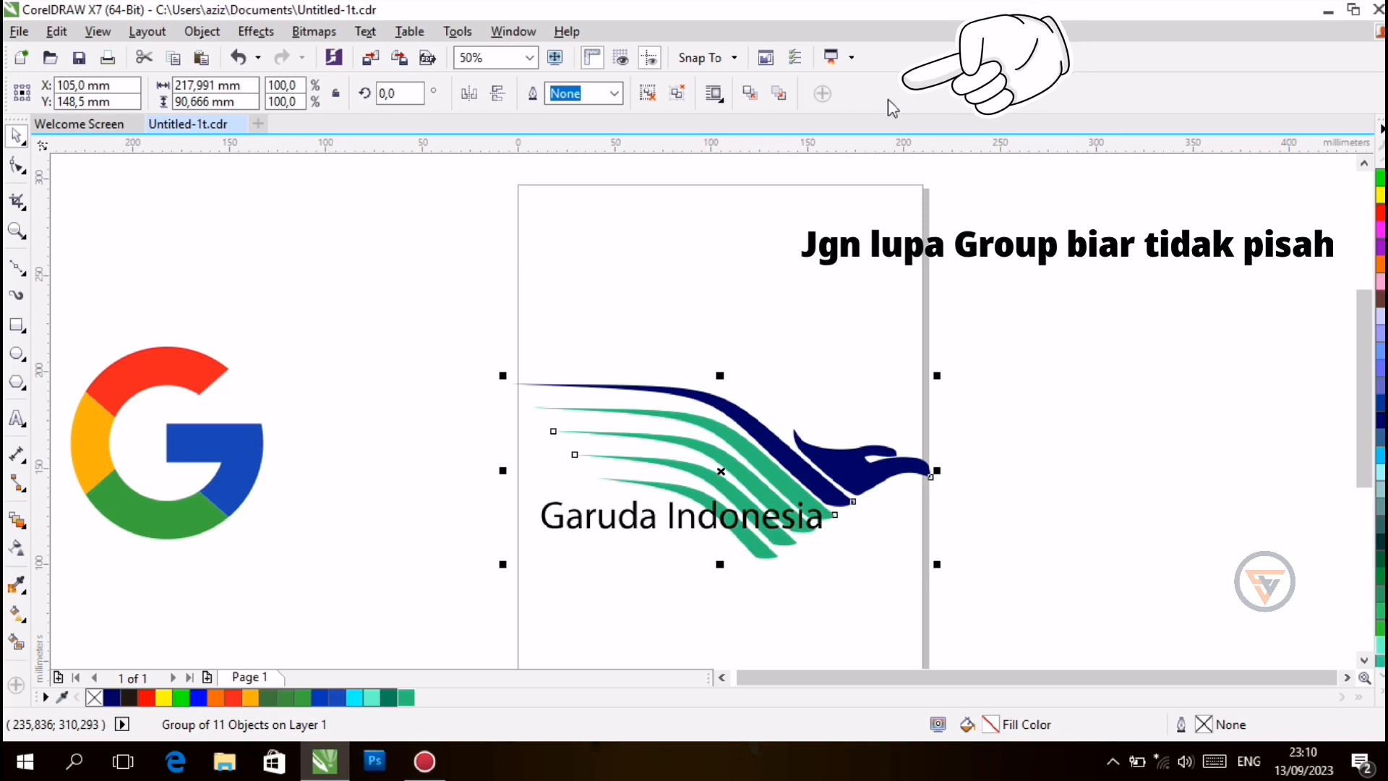
Step: Move the "Garuda Indonesia" text down so it sits centred just beneath the bird, and deselect it
click(678, 514)
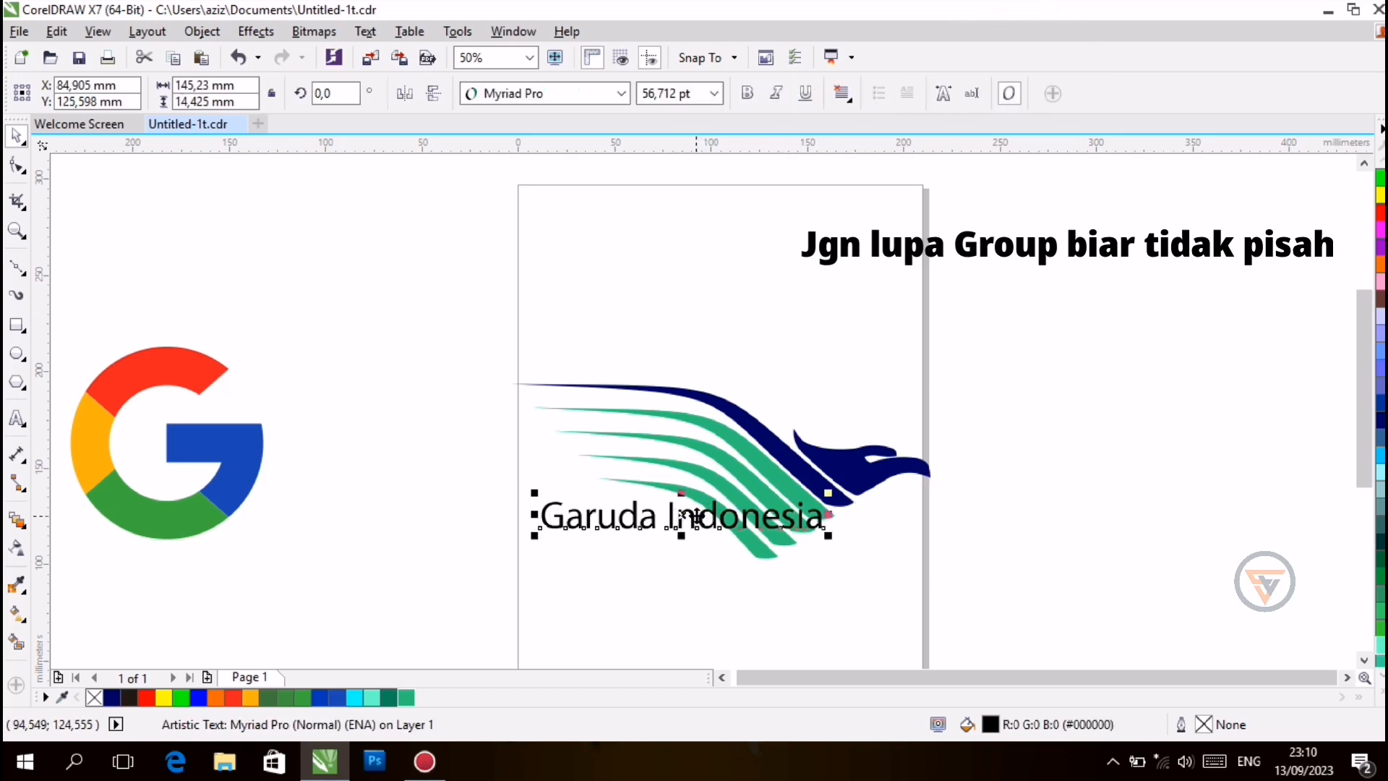
drag(694, 525, 731, 595)
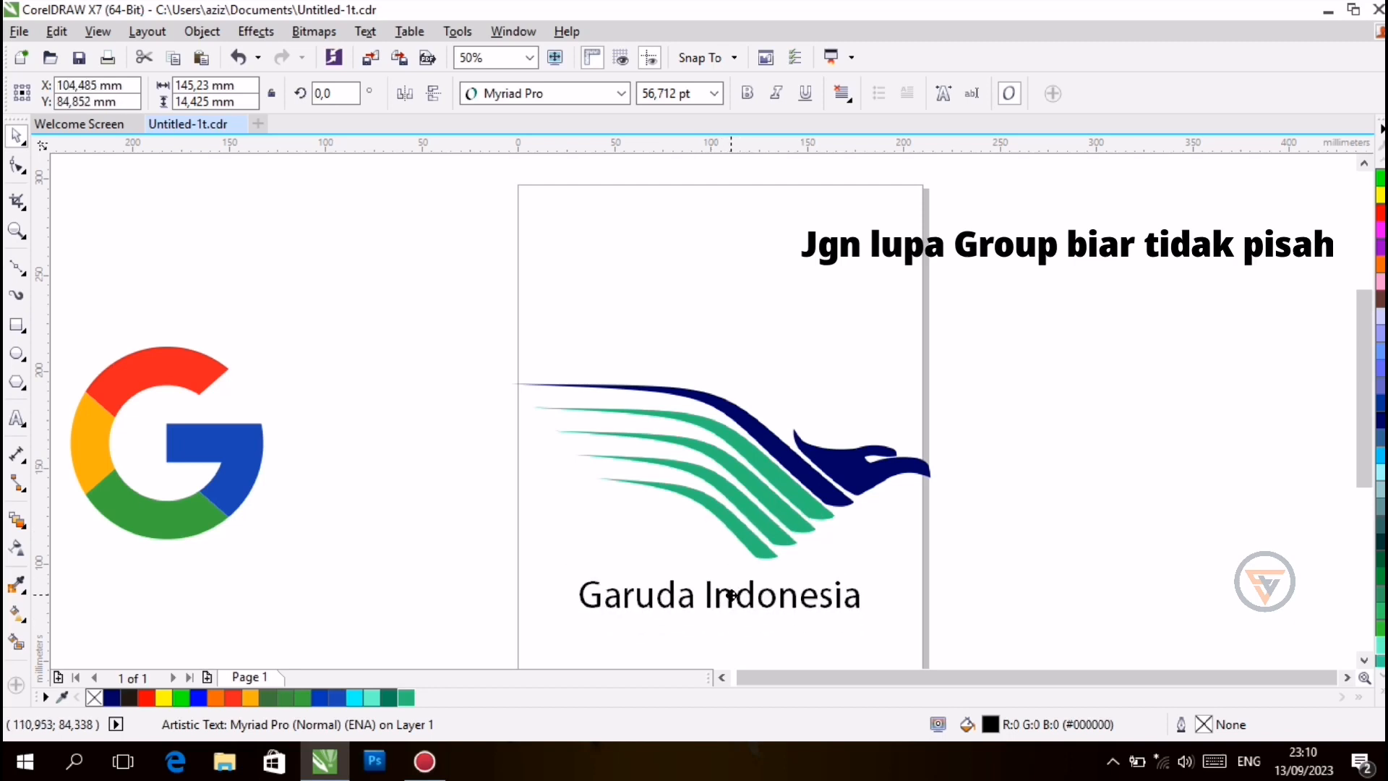
click(1006, 591)
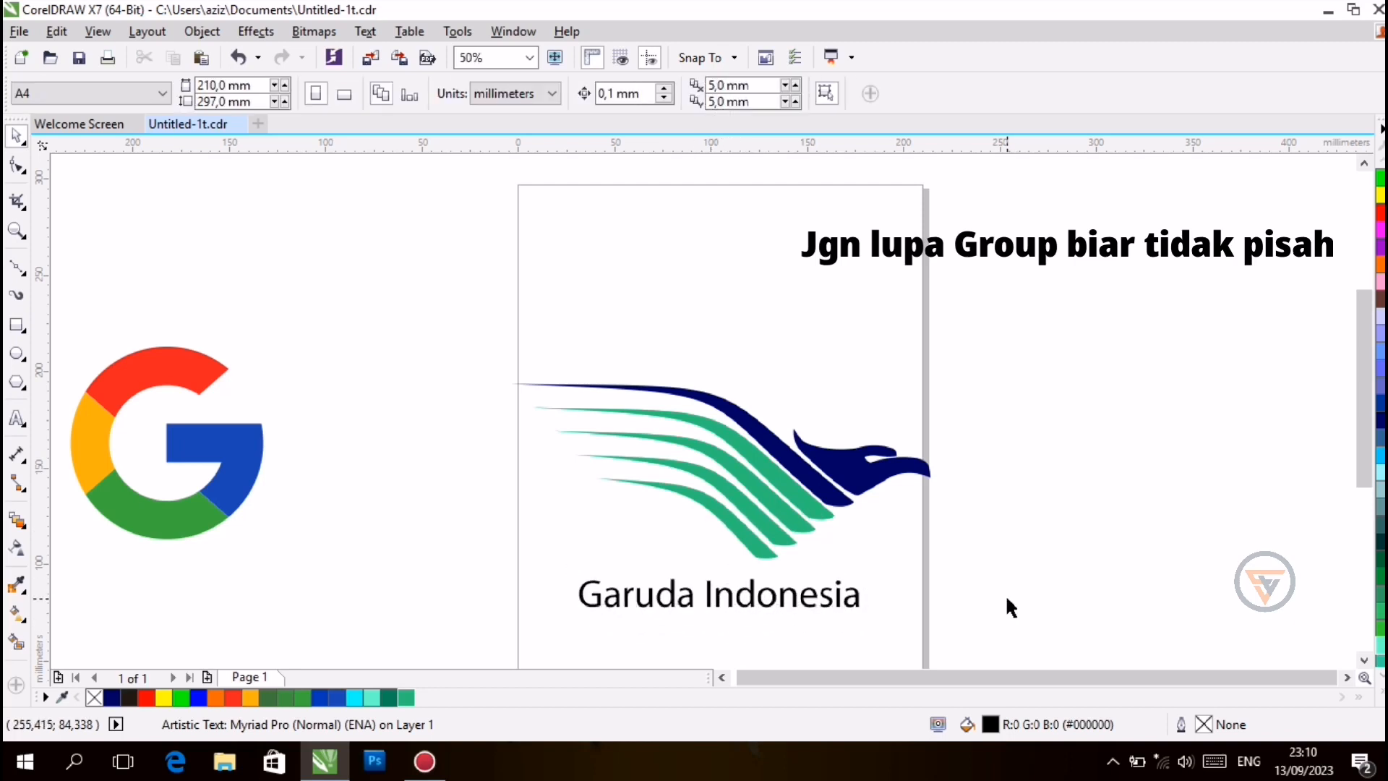
Step: Group the bird with the company name, centre the whole logo on the page, and deselect it
drag(448, 320, 988, 640)
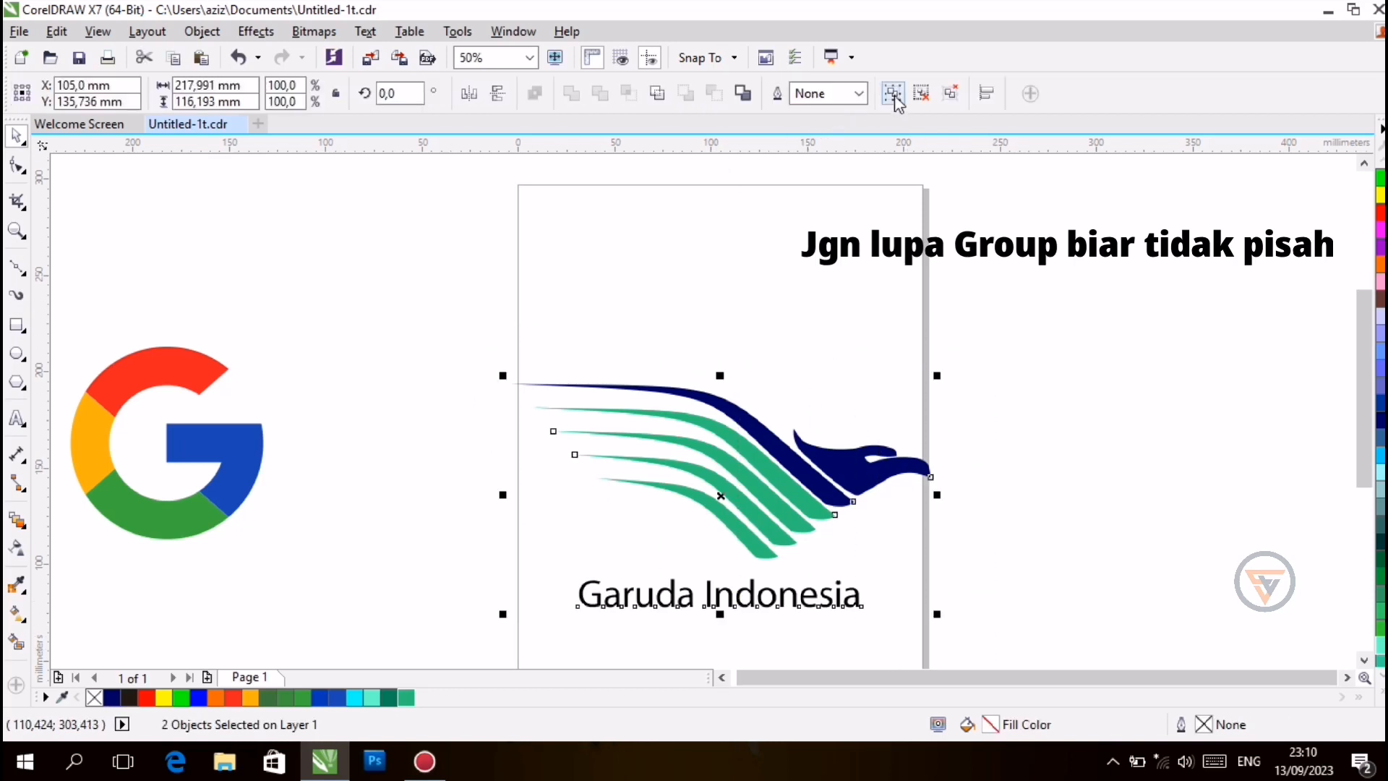
click(894, 94)
key(p)
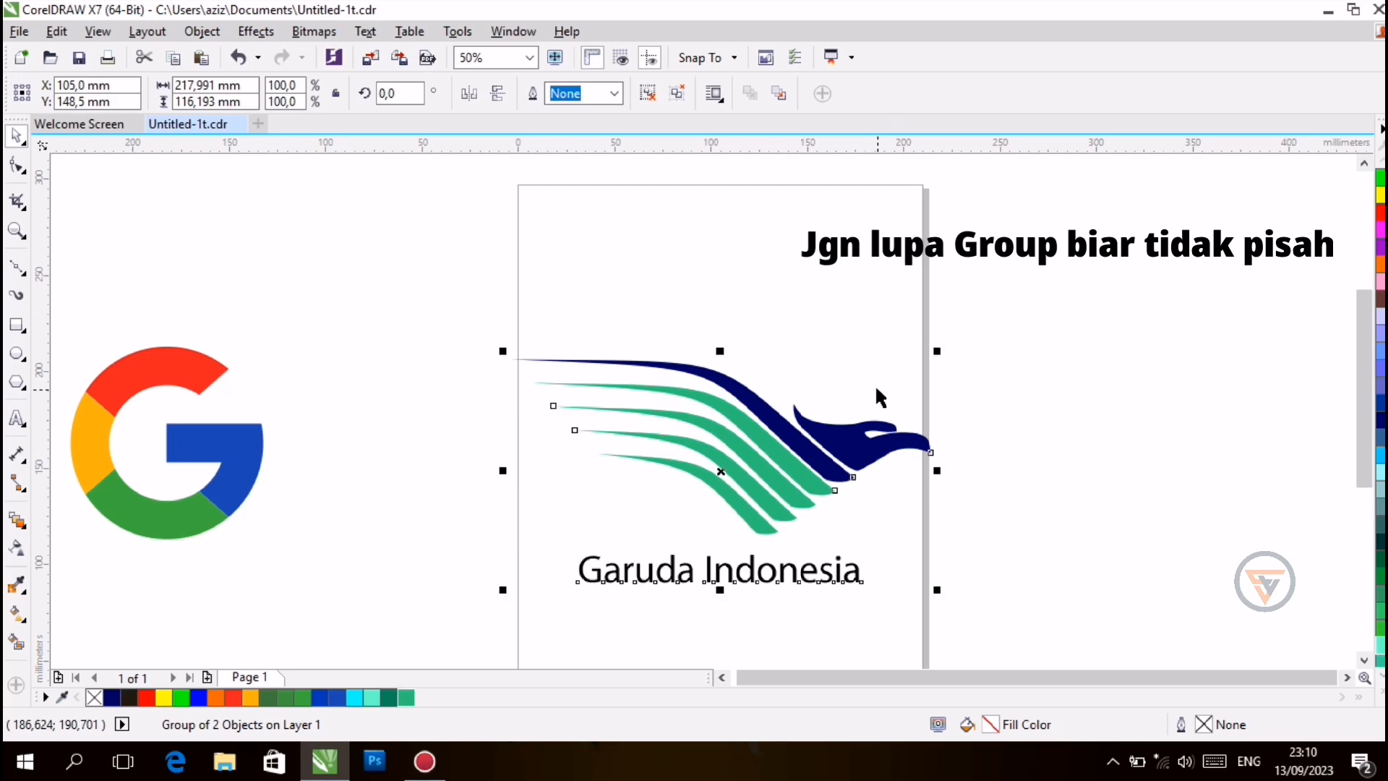
click(991, 446)
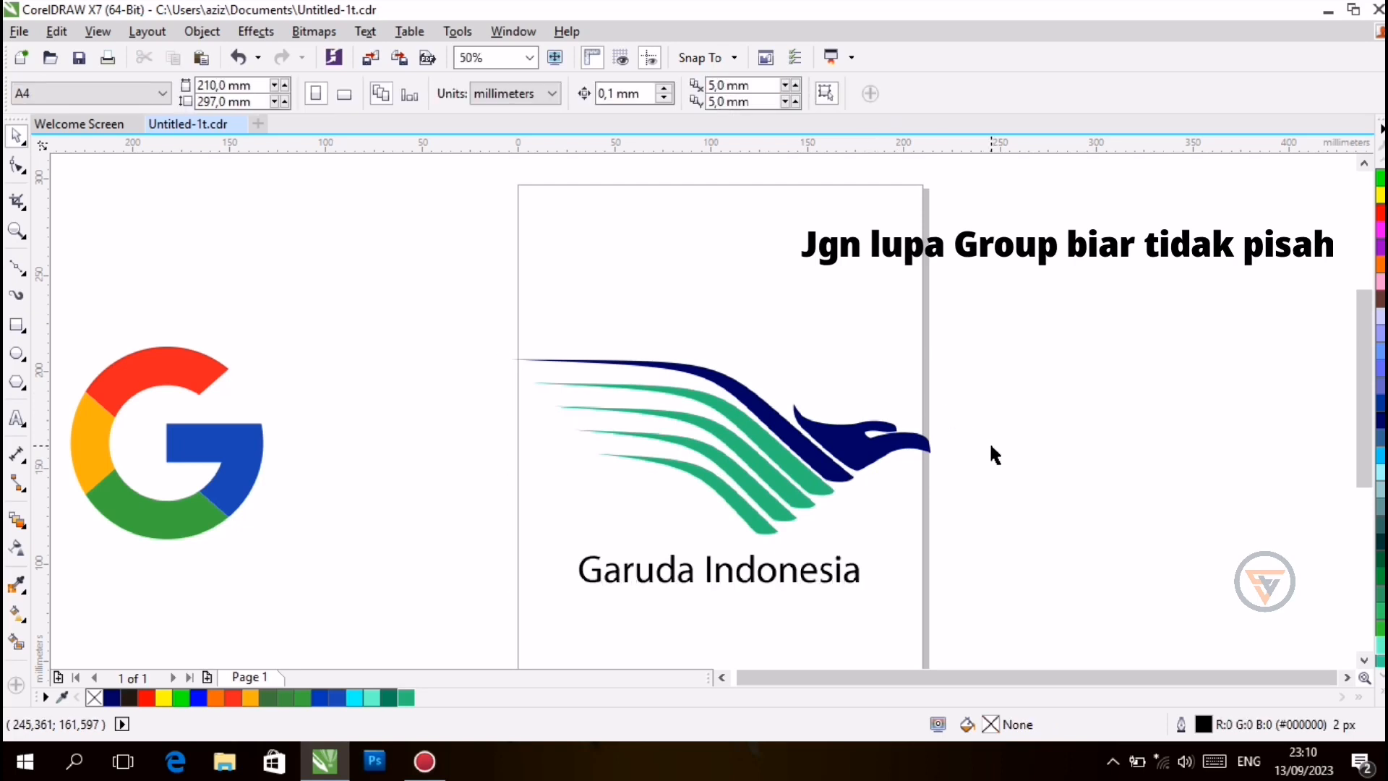
Step: Scale the grouped logo down proportionally to about 172 mm wide and centre it on the page again
click(819, 451)
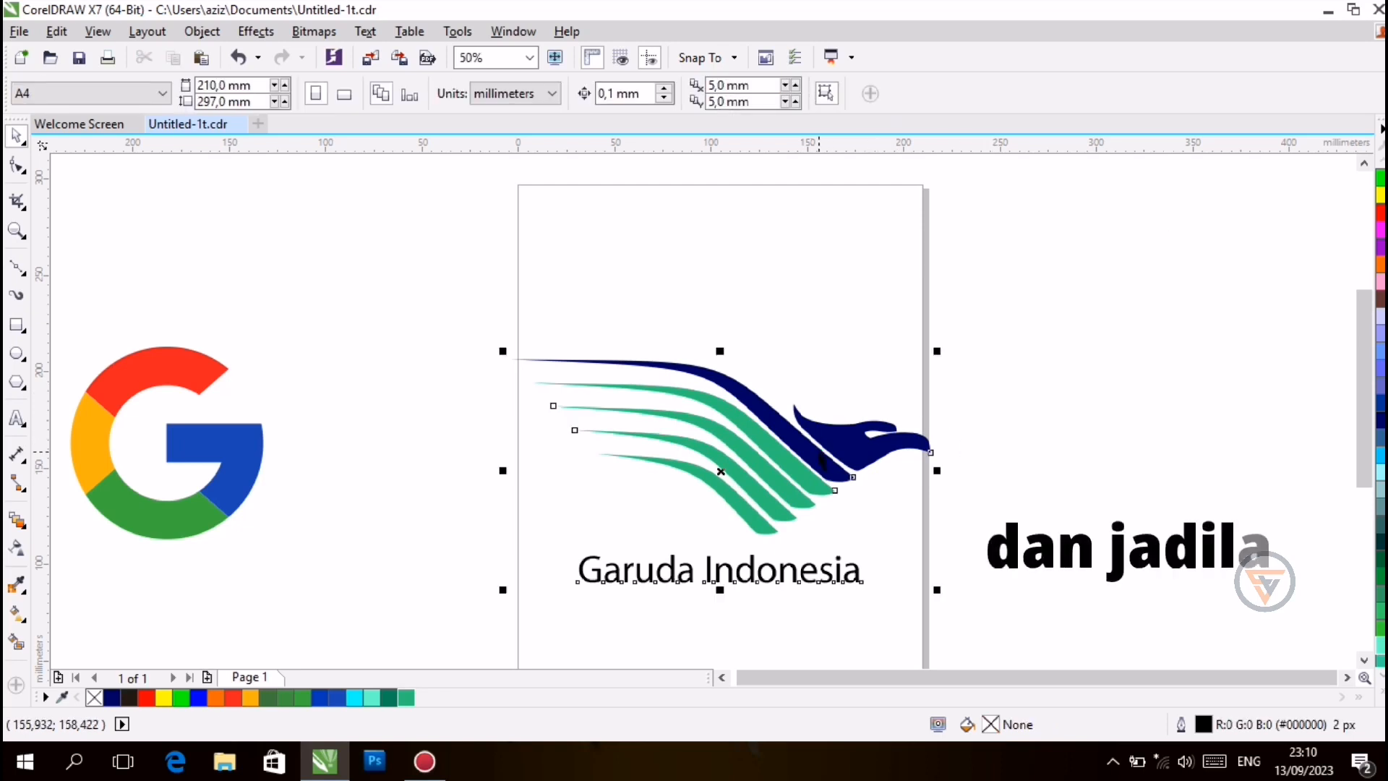
drag(503, 351, 590, 399)
key(p)
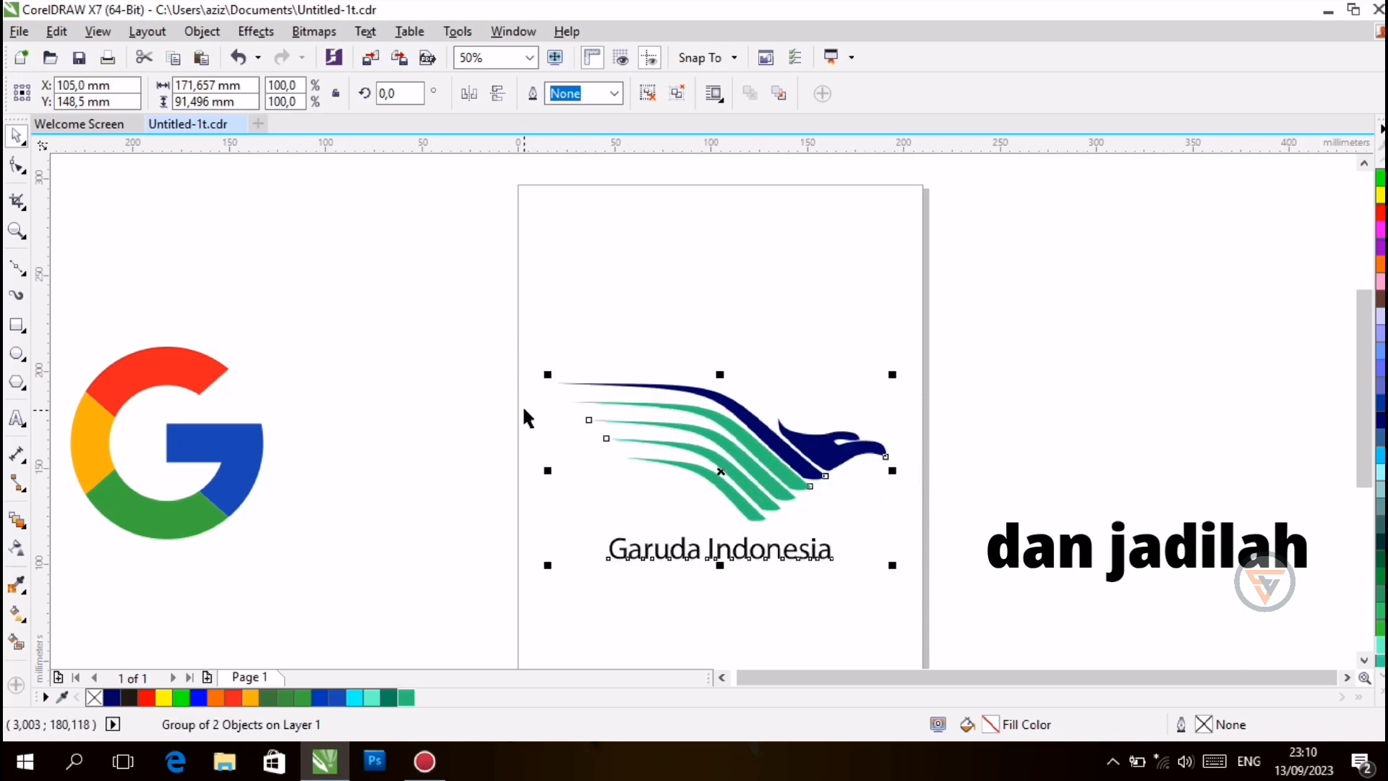